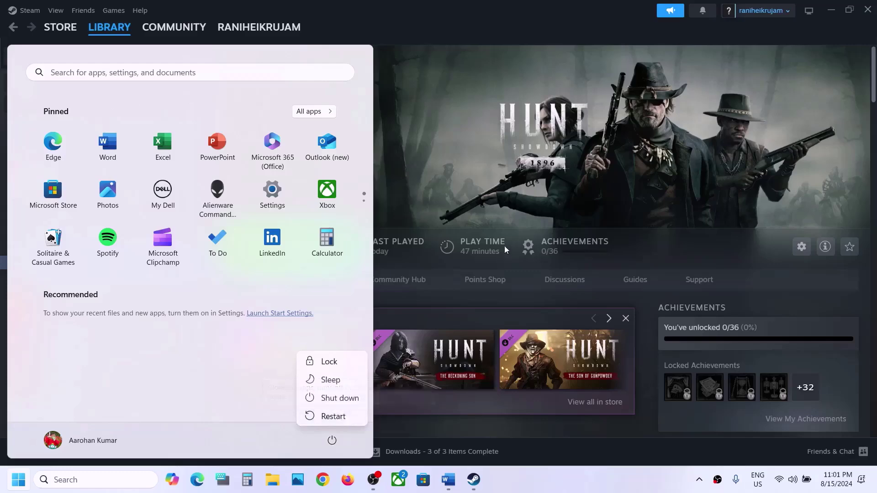
Dismiss the Start menu, switch to the Word notes, and highlight the step 1 instruction to verify the game files.
left_click(531, 210)
left_click(531, 211)
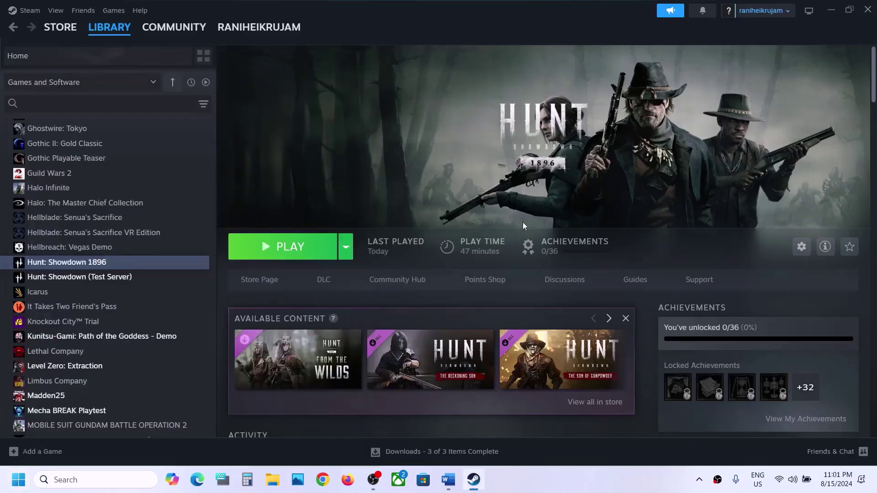
left_click(448, 479)
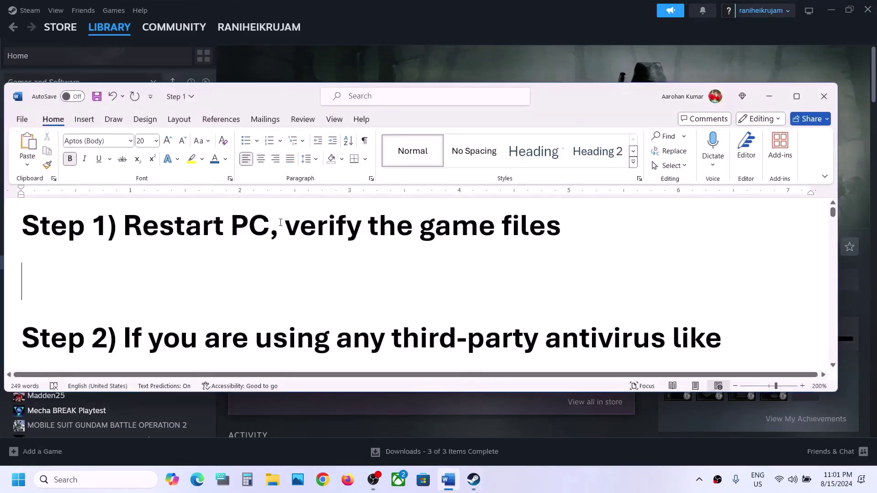
left_click_drag(281, 223, 561, 226)
left_click(769, 96)
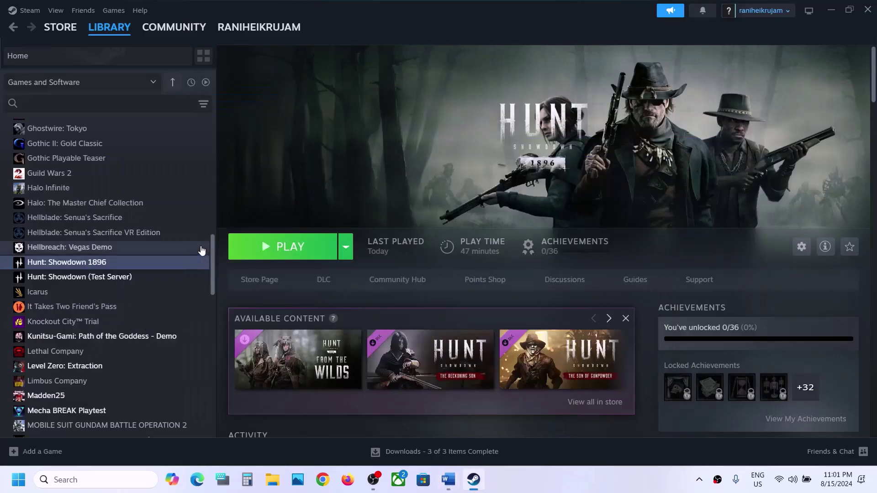
In Steam, examine the file integrity verification option in the Installed Files properties of Hunt: Showdown 1896.
right_click(150, 262)
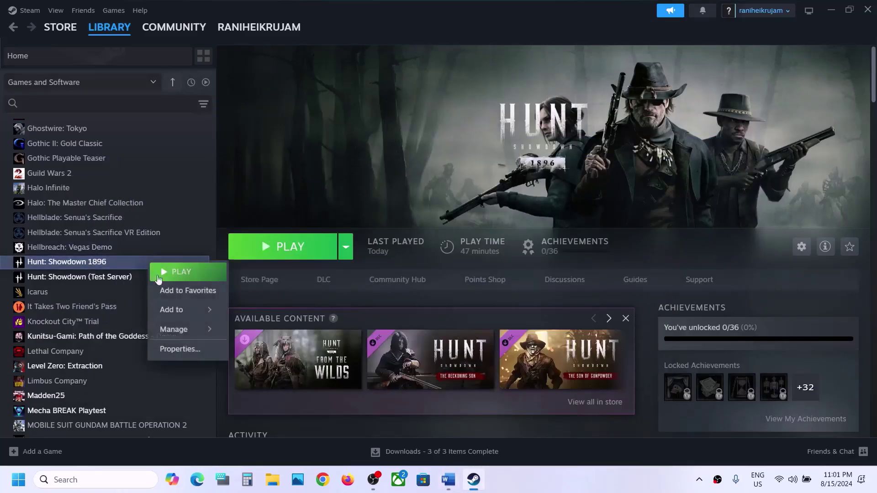
left_click(180, 350)
left_click(232, 180)
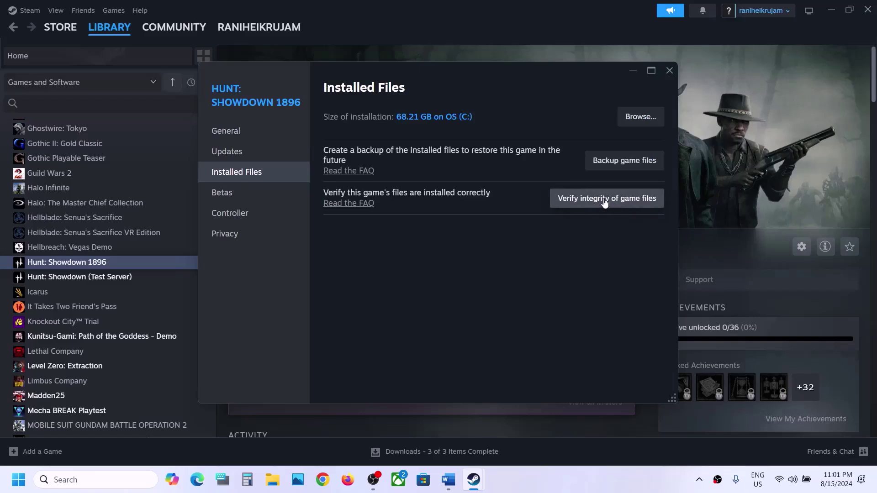
left_click(669, 70)
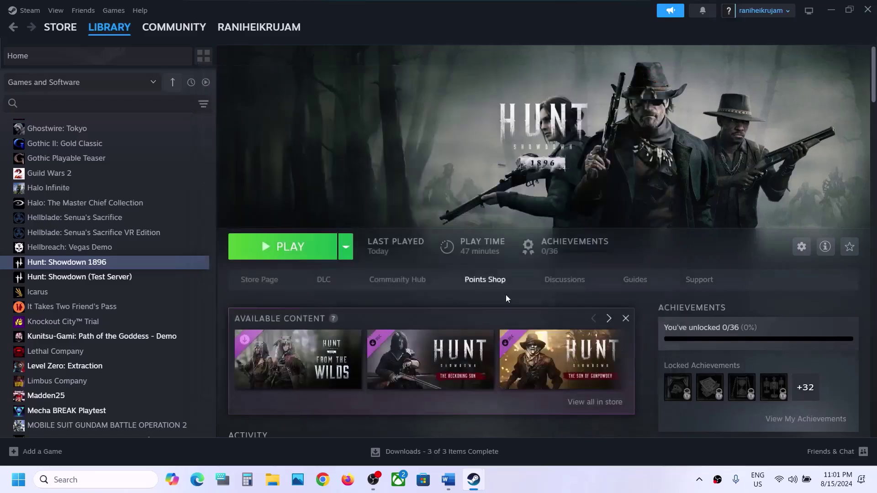
Return to the Word notes and read step 2 on allowing the game exe through antivirus, controlled folder access and firewall.
left_click(448, 479)
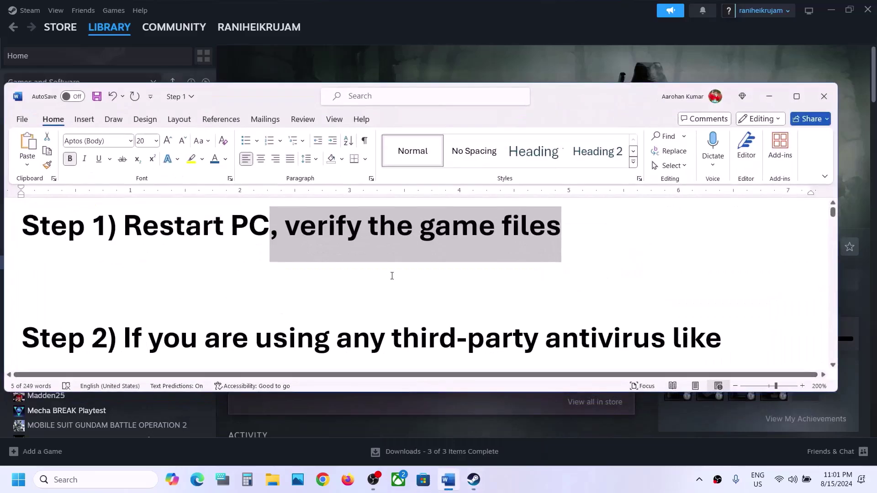
scroll(392, 276, "down", 3)
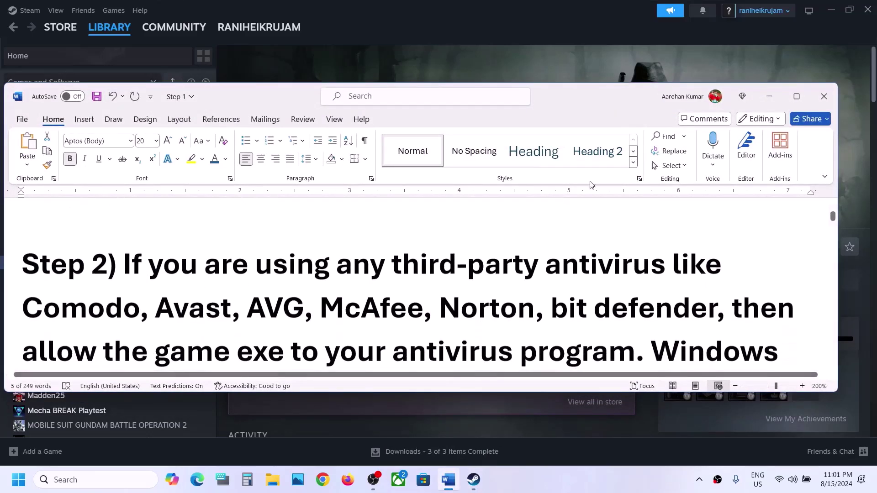
left_click(796, 101)
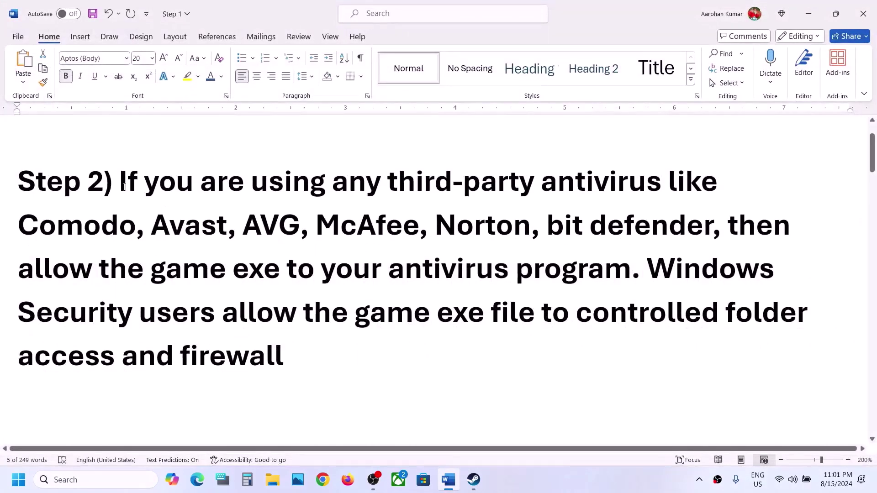
left_click_drag(124, 186, 471, 283)
left_click_drag(536, 284, 632, 279)
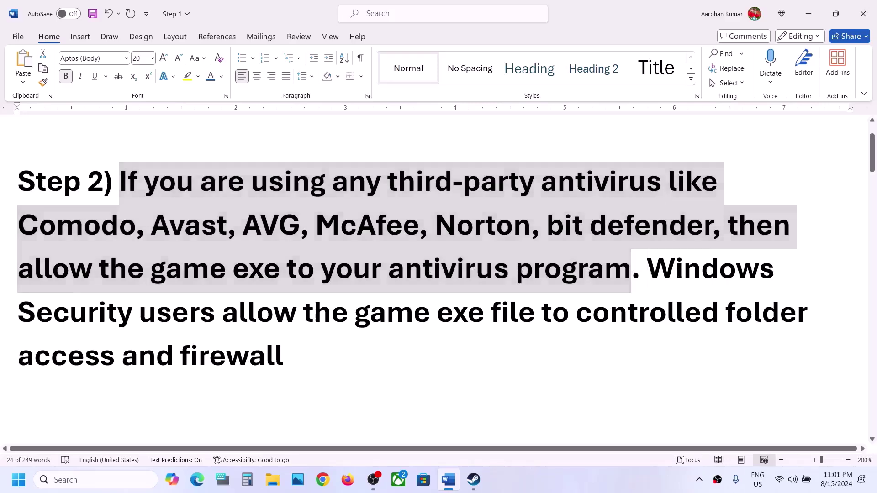
left_click_drag(648, 271, 683, 315)
left_click(815, 19)
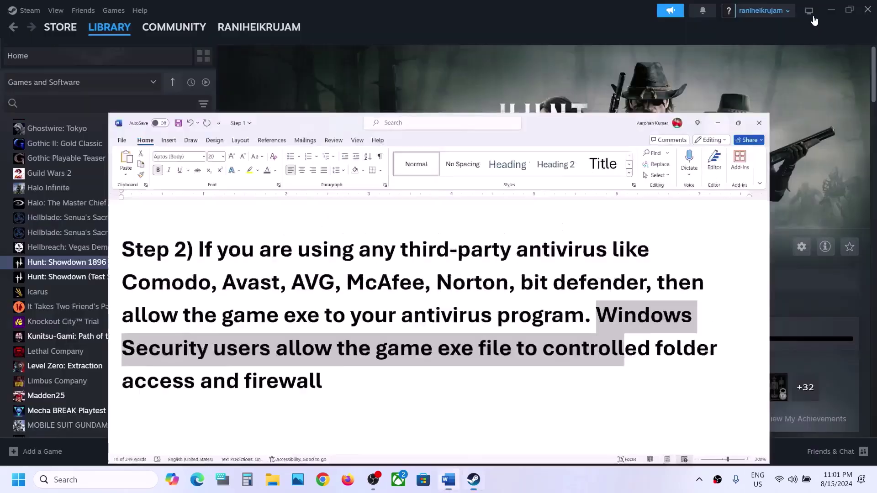
Go from Windows Settings to the Windows Security ransomware protection list of apps allowed through Controlled folder access.
key("super+i")
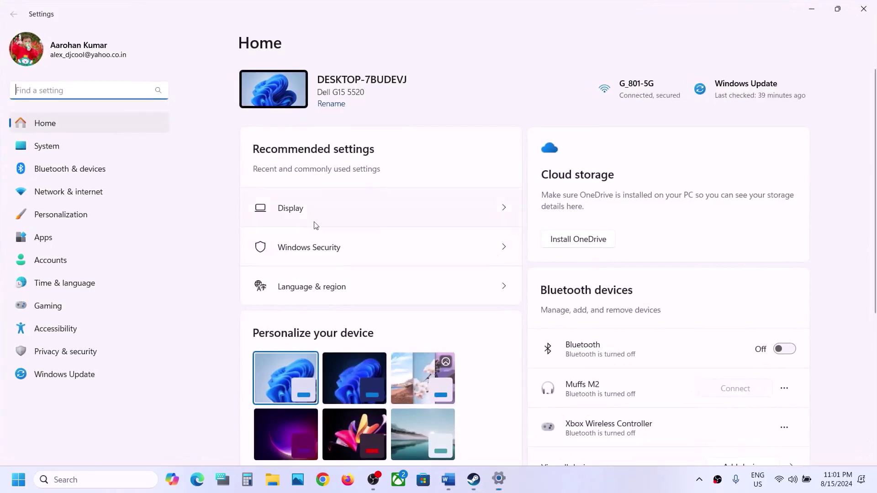
left_click(53, 352)
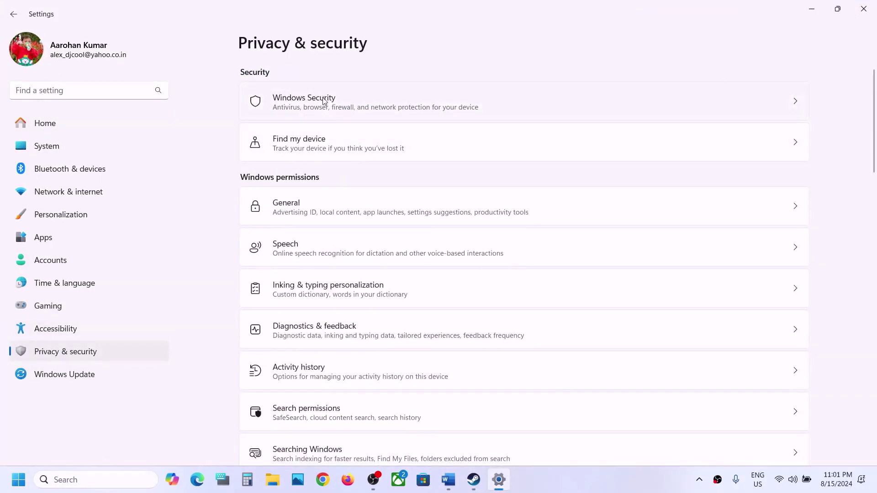
key("Return")
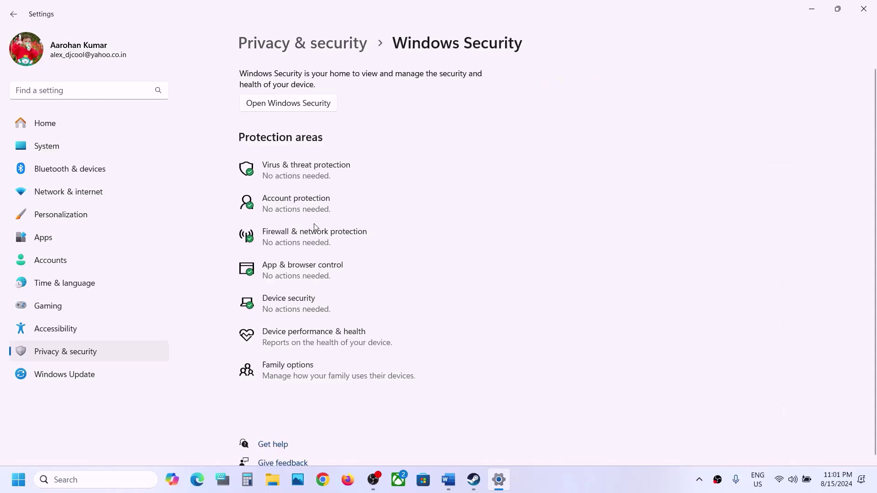
left_click(307, 172)
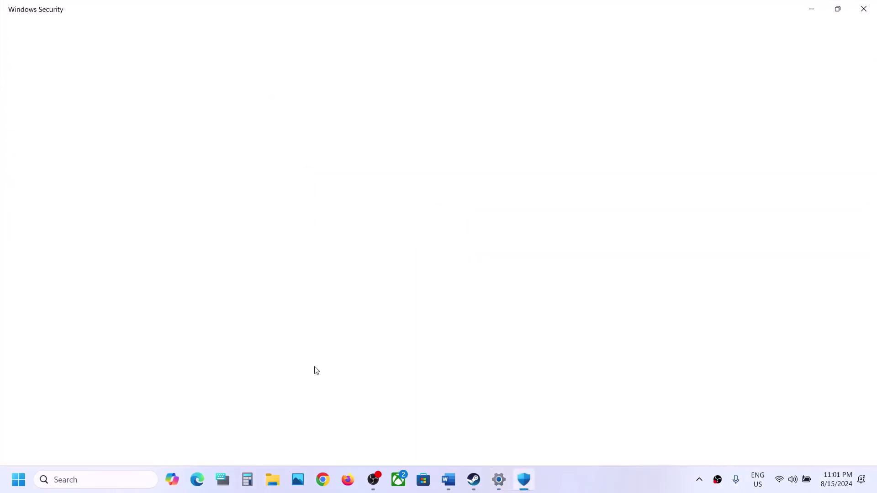
scroll(314, 368, "down", 3)
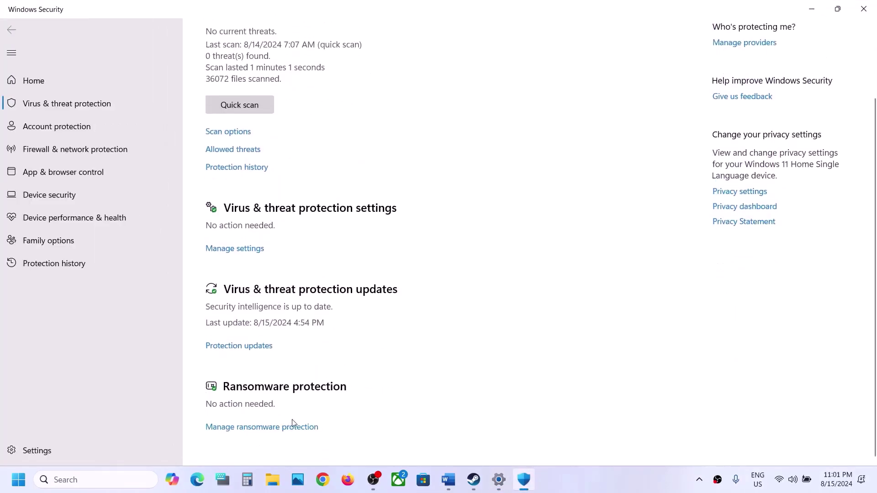
left_click(278, 427)
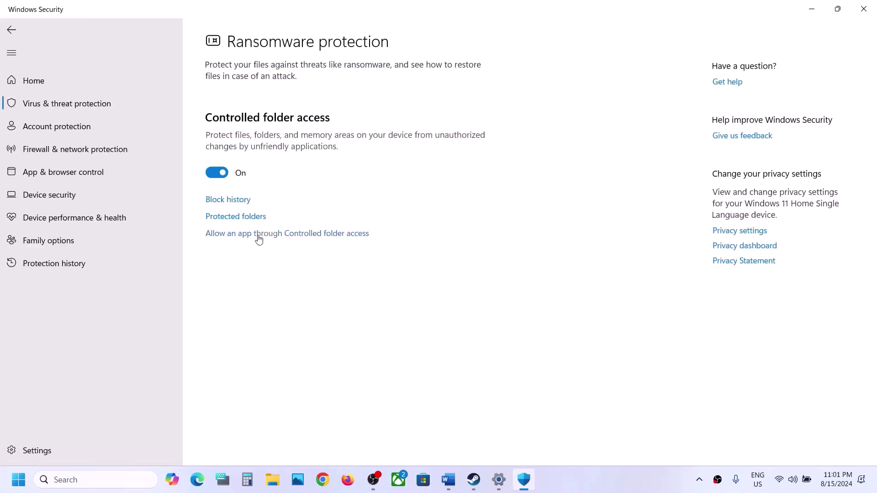
left_click(267, 235)
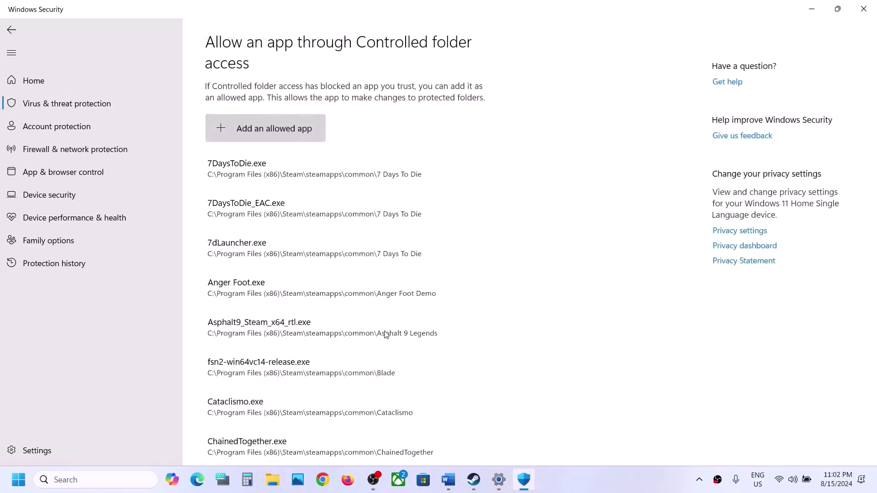
Start adding an allowed app and browse to C:\Program Files (x86)\Steam\steamapps\common\Hunt Showdown 1896.
left_click(255, 129)
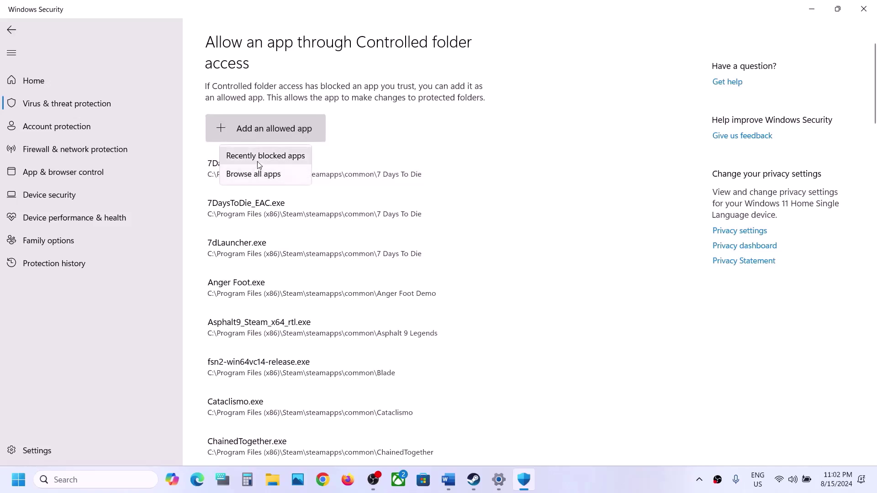
left_click(254, 174)
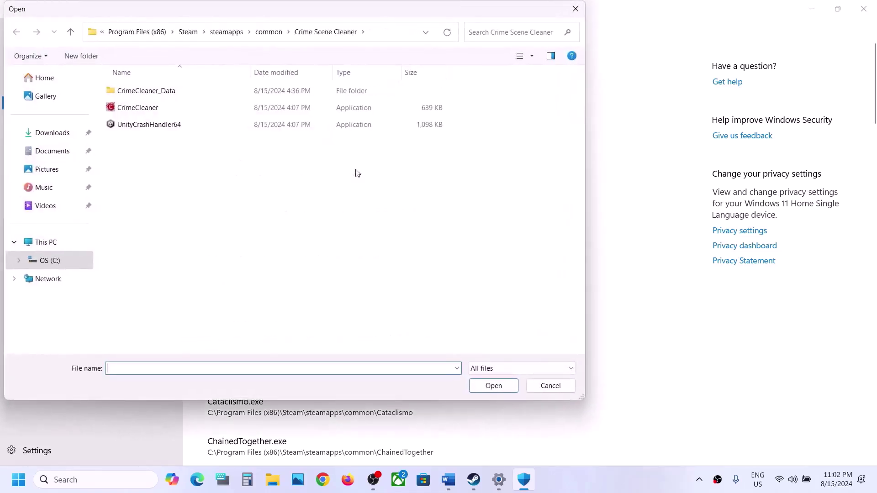
left_click(52, 242)
double_click(181, 110)
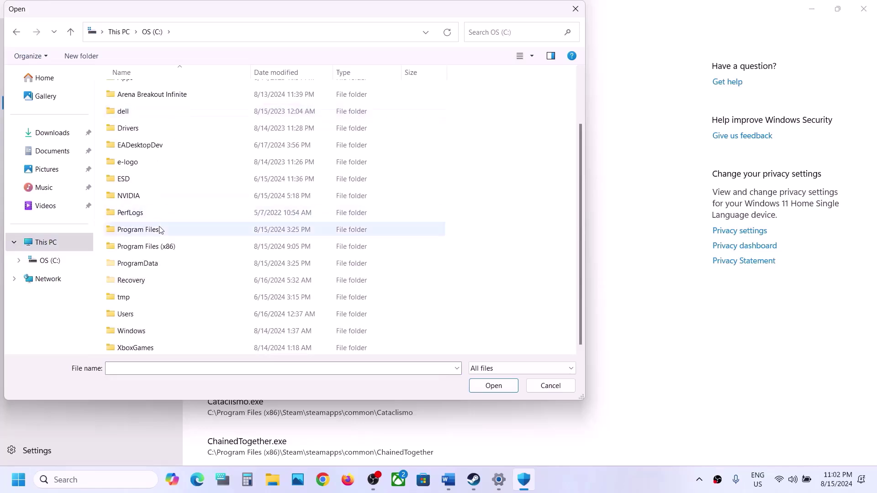
double_click(146, 246)
scroll(141, 186, "down", 2)
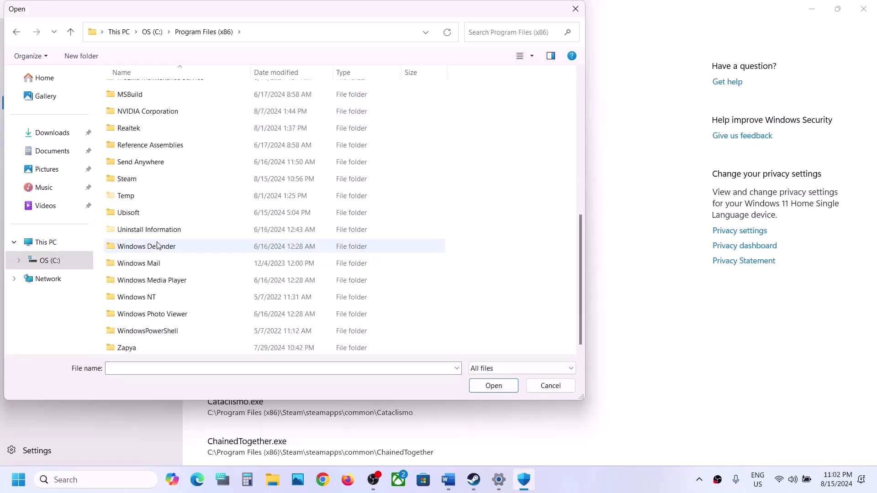
double_click(140, 186)
scroll(141, 186, "down", 3)
double_click(142, 184)
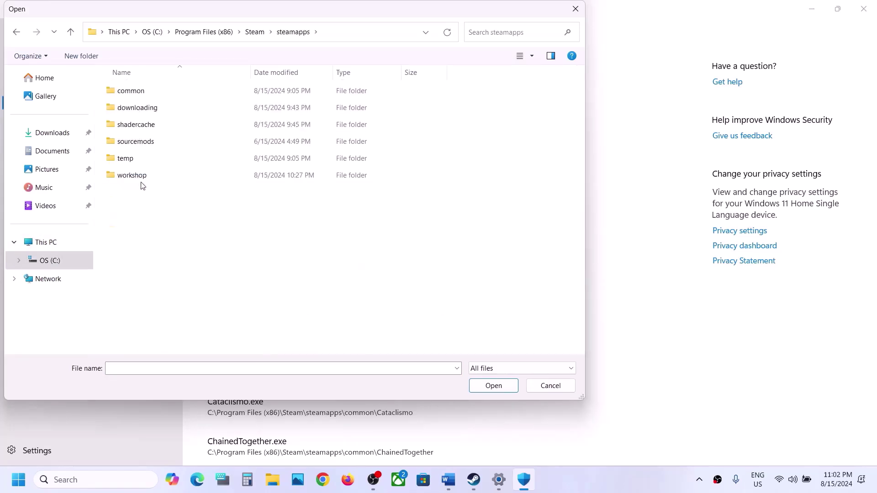
double_click(142, 93)
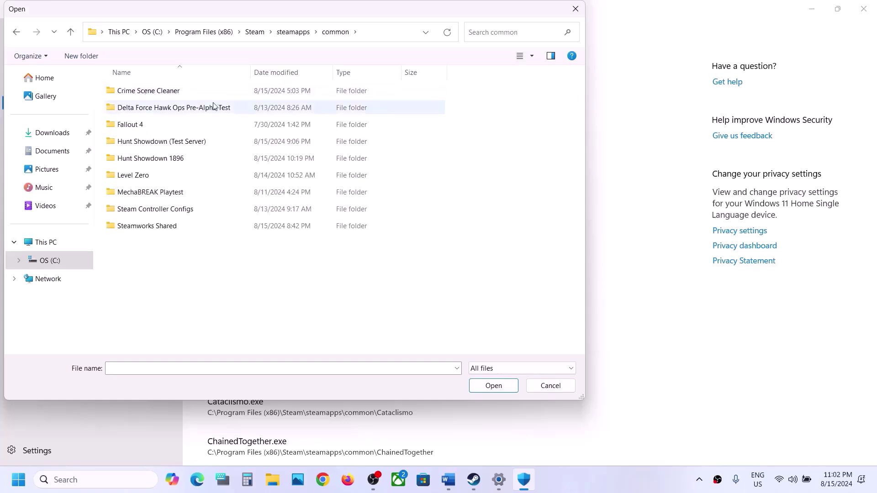
left_click(169, 166)
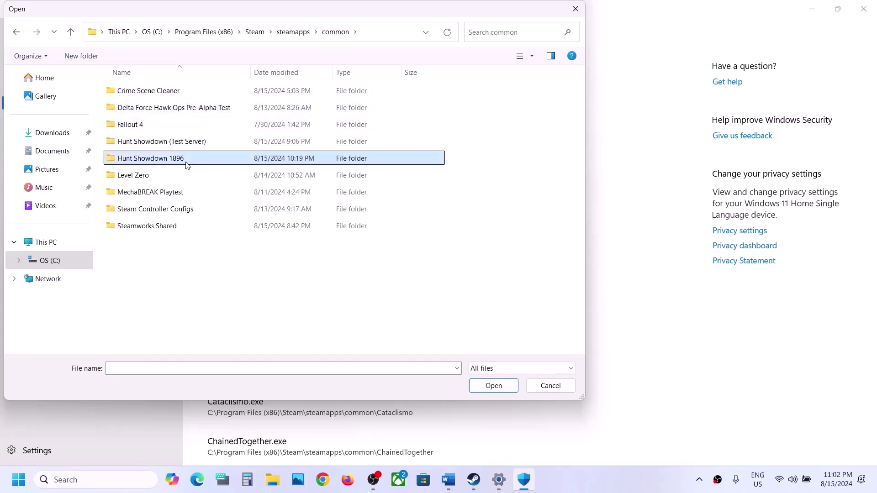
double_click(186, 163)
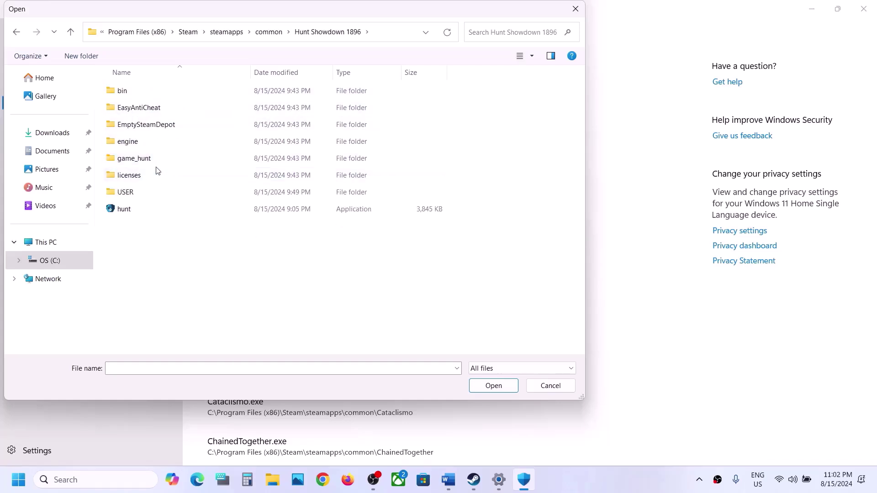
Add the HuntGame application from the game's bin\win_x64 folder as an allowed app.
left_click(130, 97)
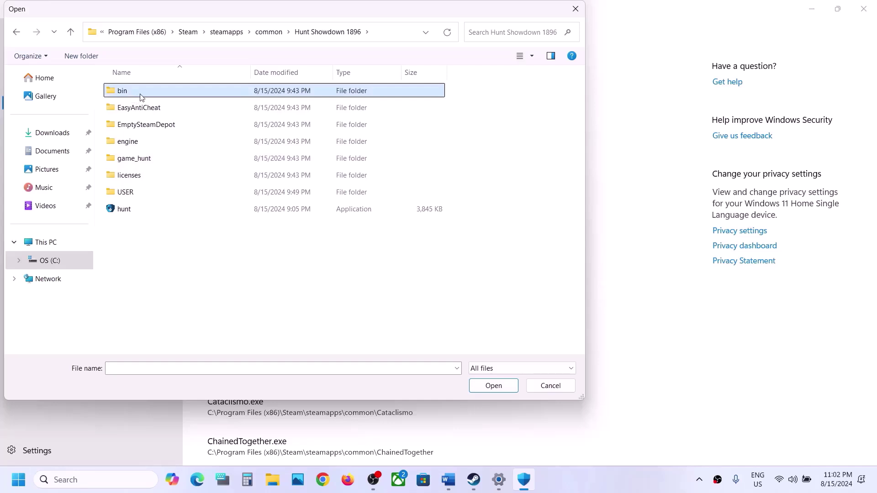
double_click(141, 91)
double_click(150, 94)
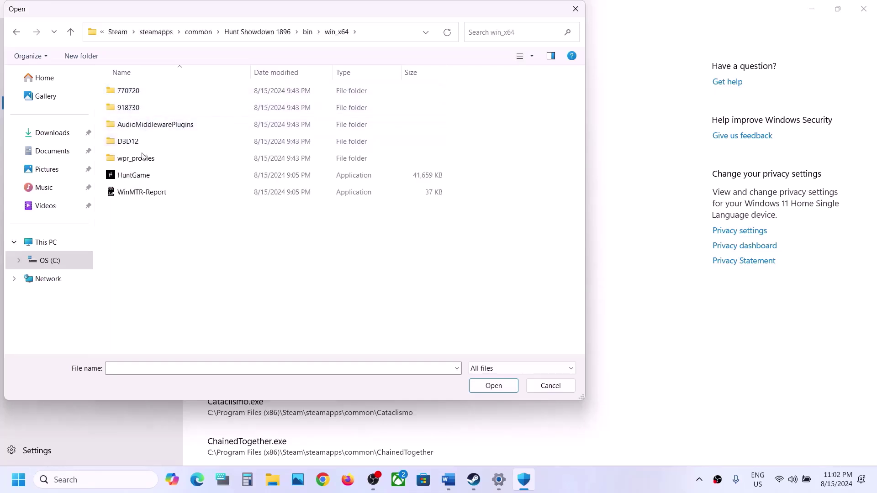
left_click(142, 177)
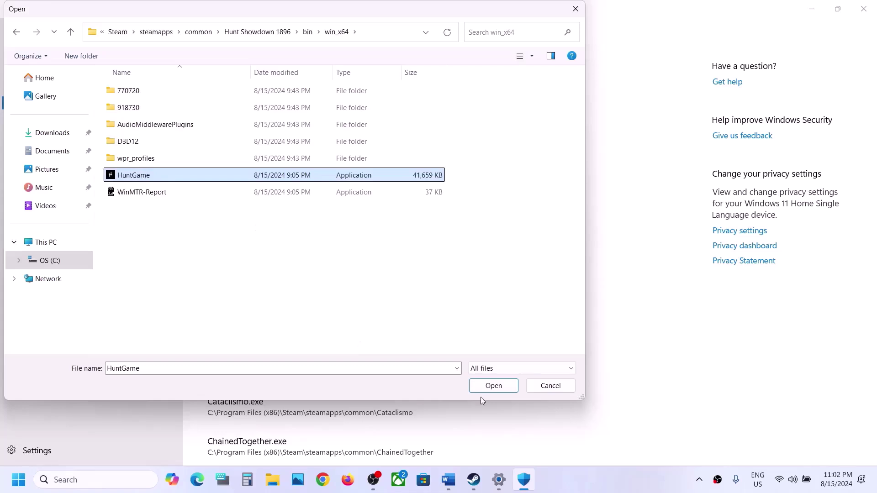
left_click(503, 389)
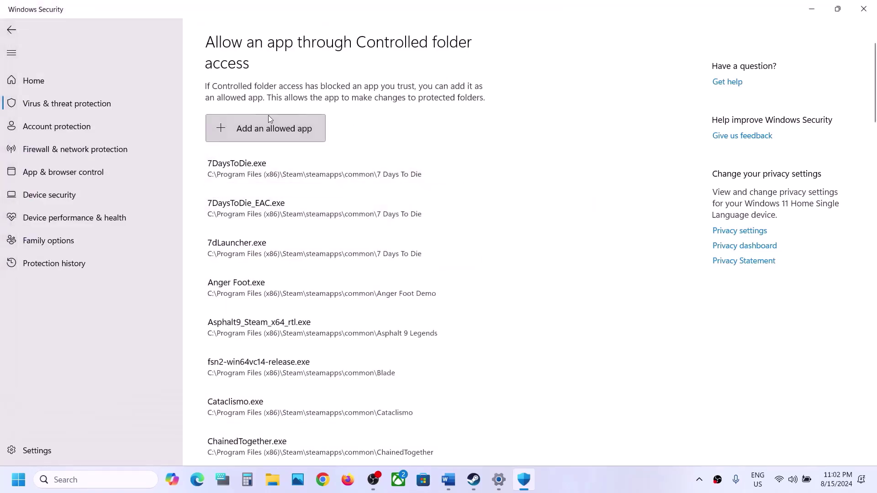
Add the hunt application from the Hunt Showdown 1896 folder as another allowed app.
left_click(268, 117)
left_click(265, 173)
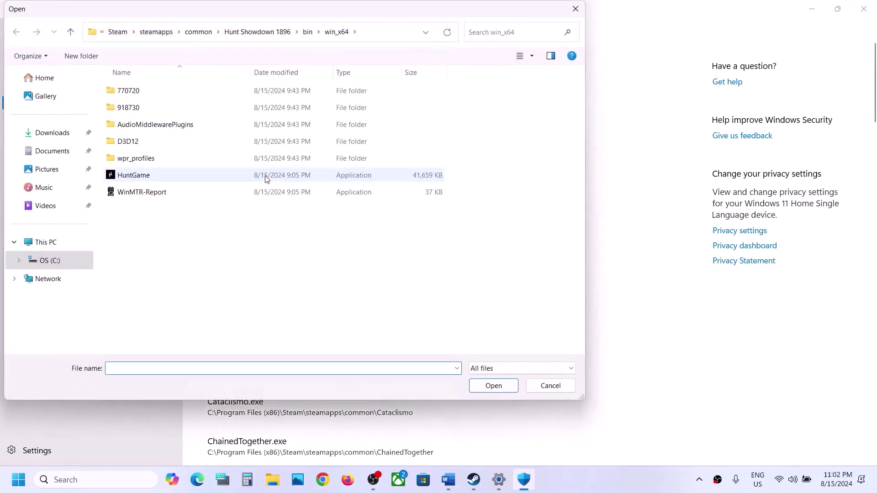
left_click(71, 33)
left_click(70, 33)
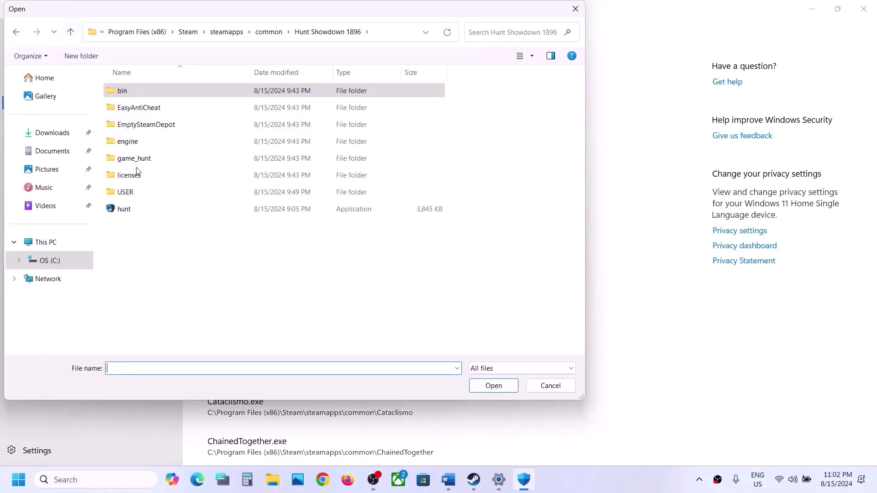
left_click(148, 211)
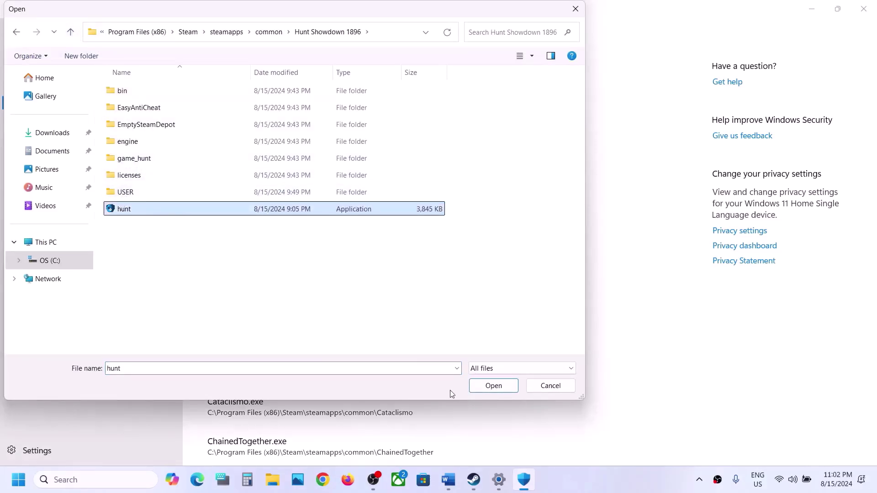
left_click(494, 386)
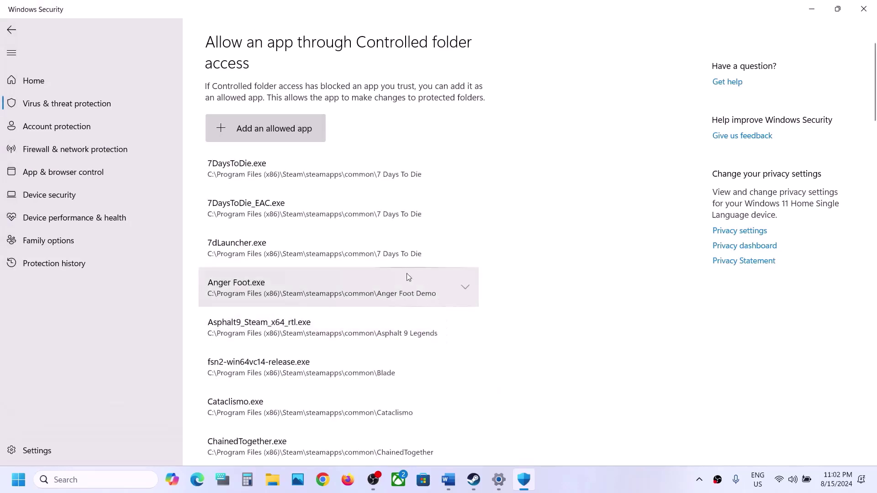
Open Control Panel and unlock the Windows Defender Firewall allowed apps list under System and Security for changes.
left_click(119, 480)
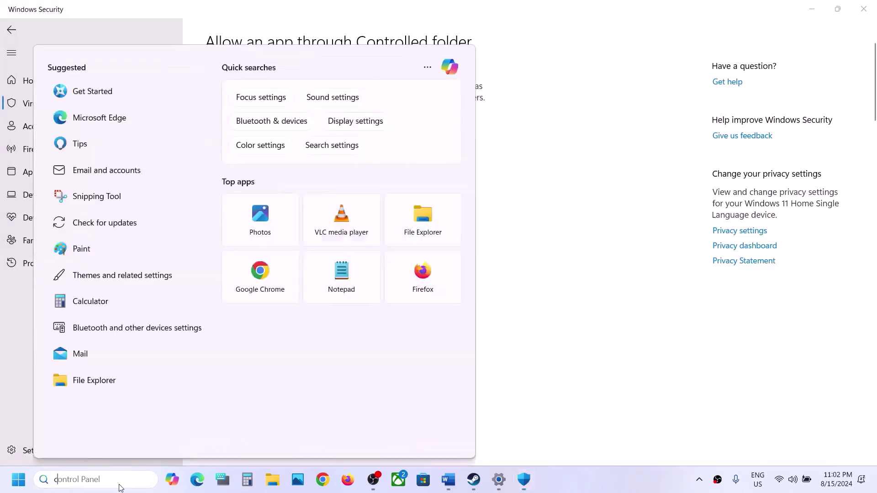
type("control")
key("Return")
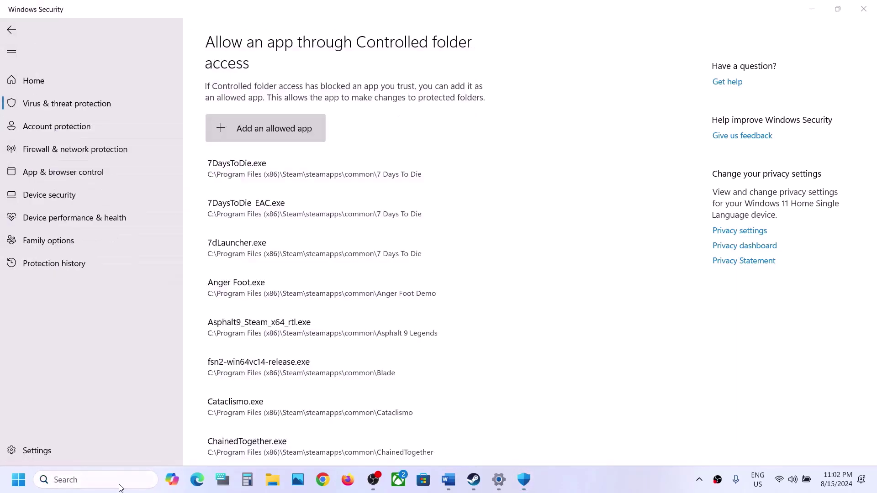
left_click(277, 92)
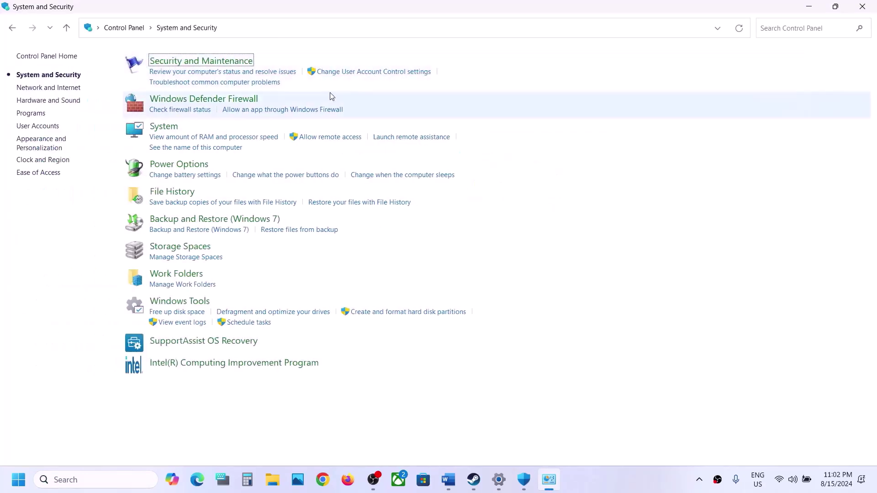
left_click(218, 99)
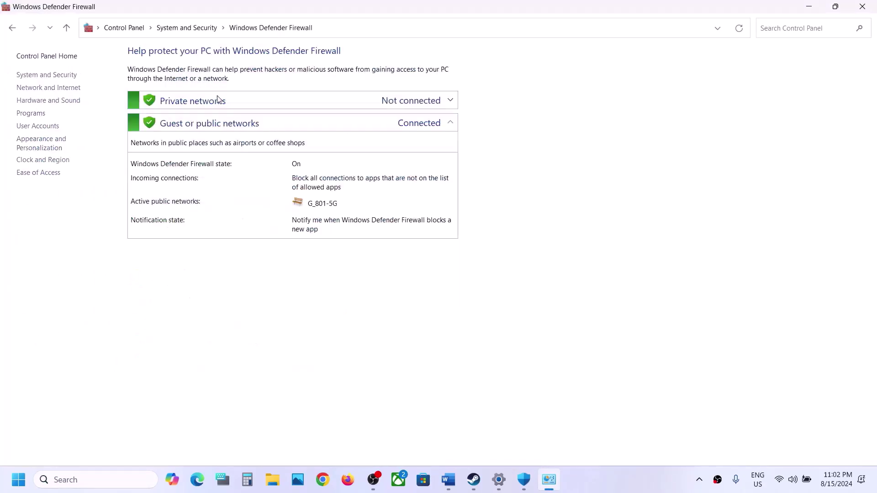
left_click(69, 93)
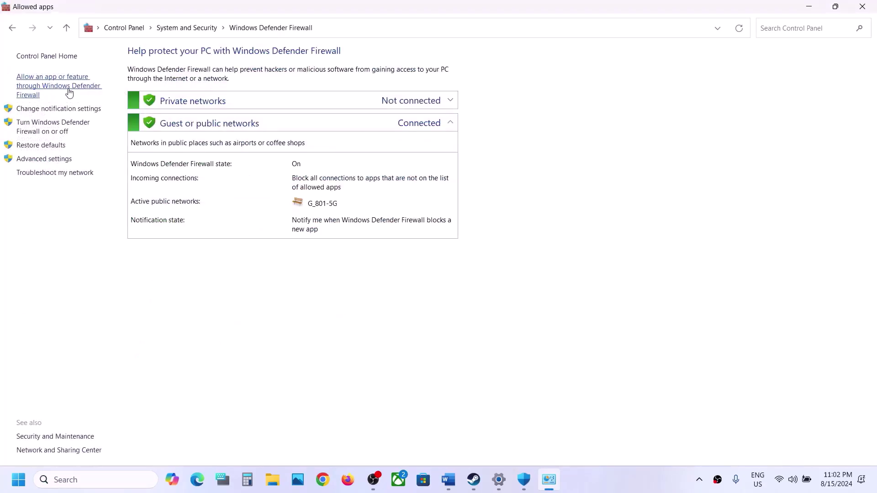
left_click(584, 93)
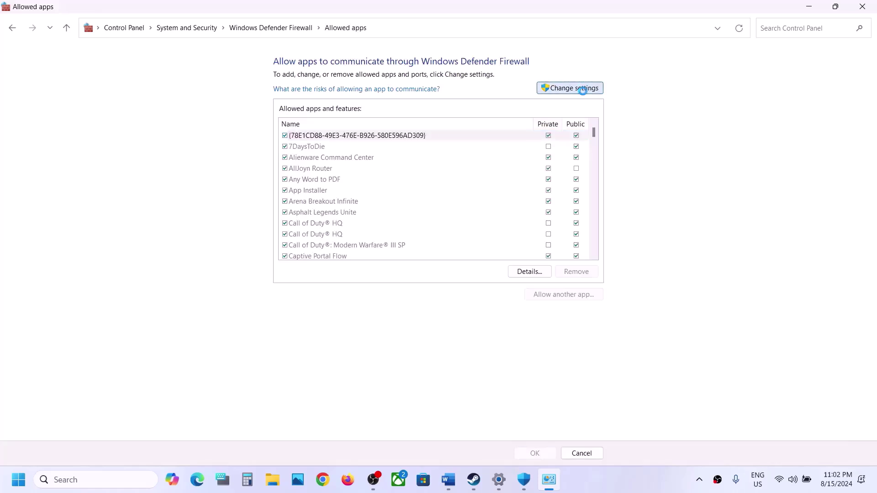
Start allowing another app through the firewall and browse to the Hunt Showdown 1896 game's bin\win_x64 folder.
left_click(545, 296)
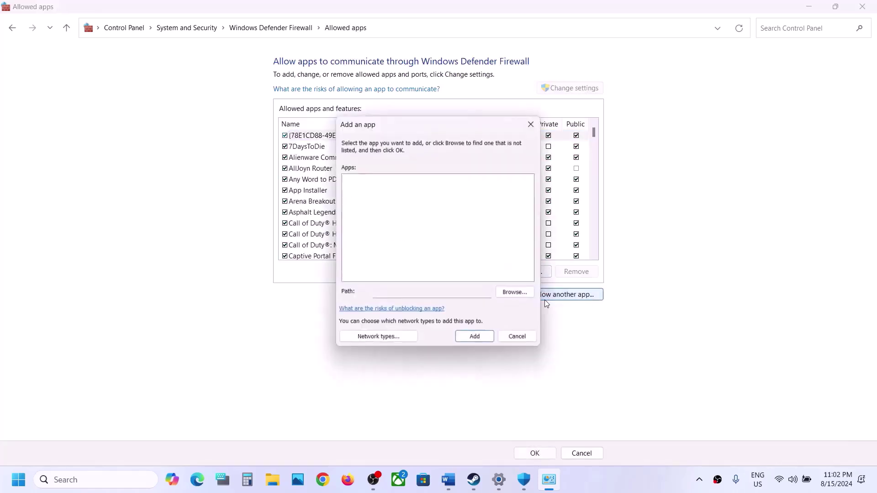
left_click(514, 293)
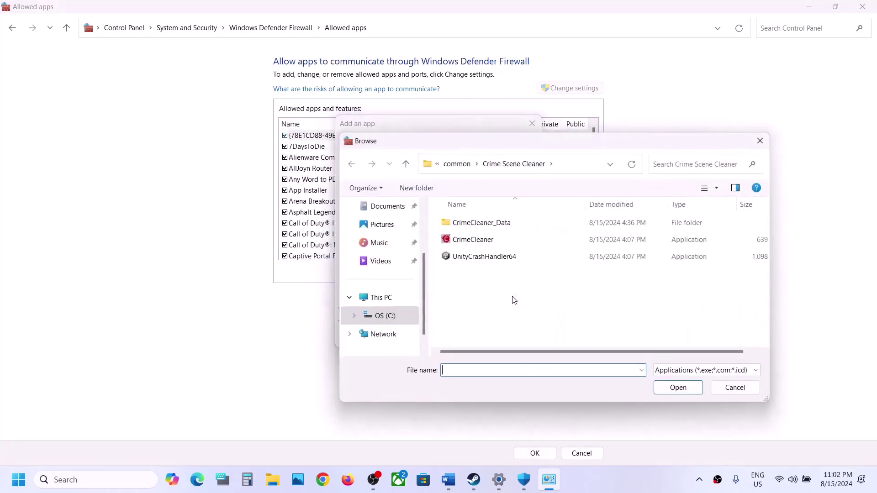
left_click(459, 165)
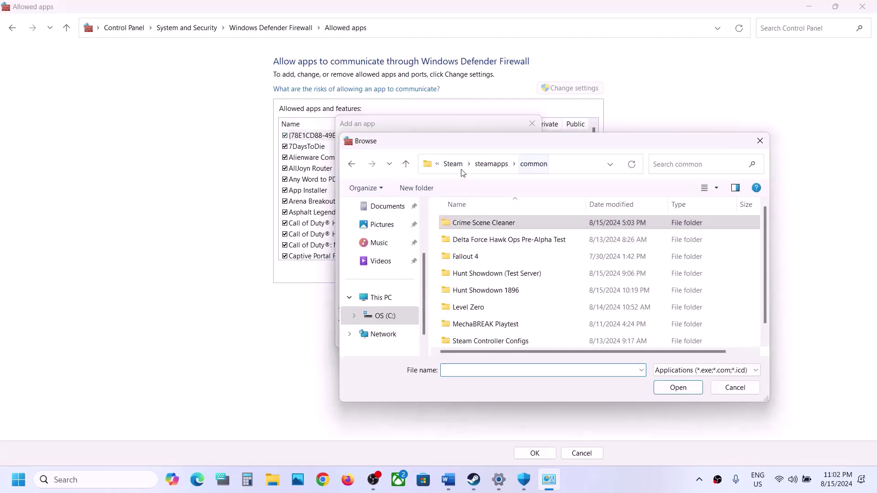
left_click(497, 295)
double_click(498, 296)
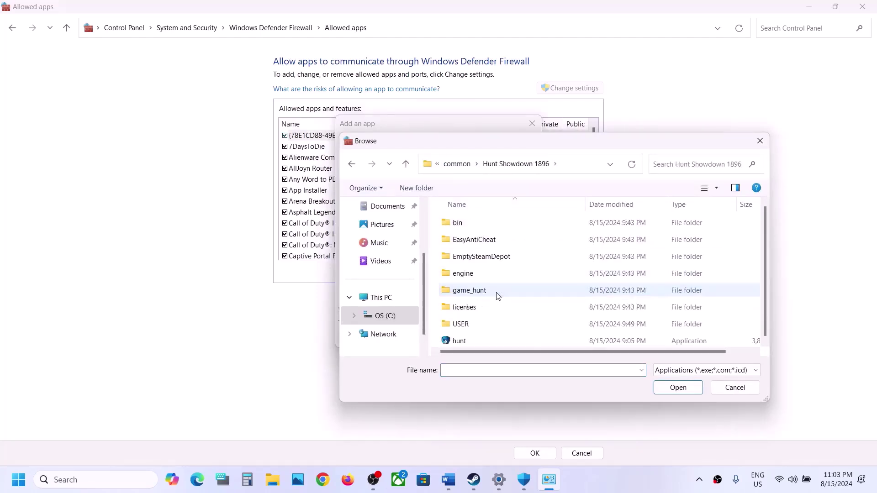
double_click(466, 226)
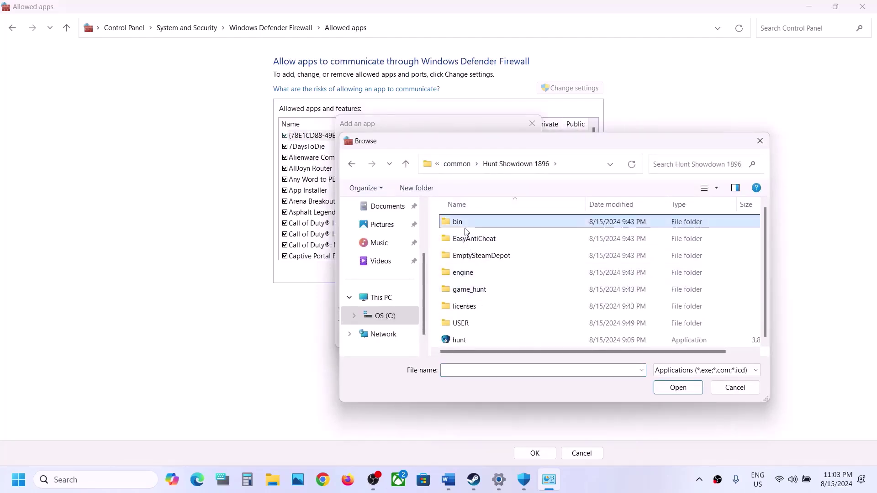
double_click(464, 223)
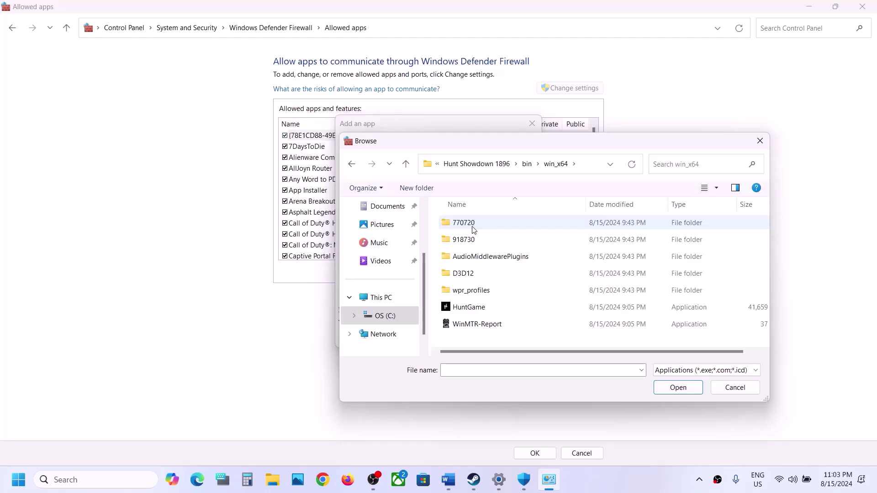
Try to add the HuntGame application to the firewall's allowed apps.
left_click(468, 310)
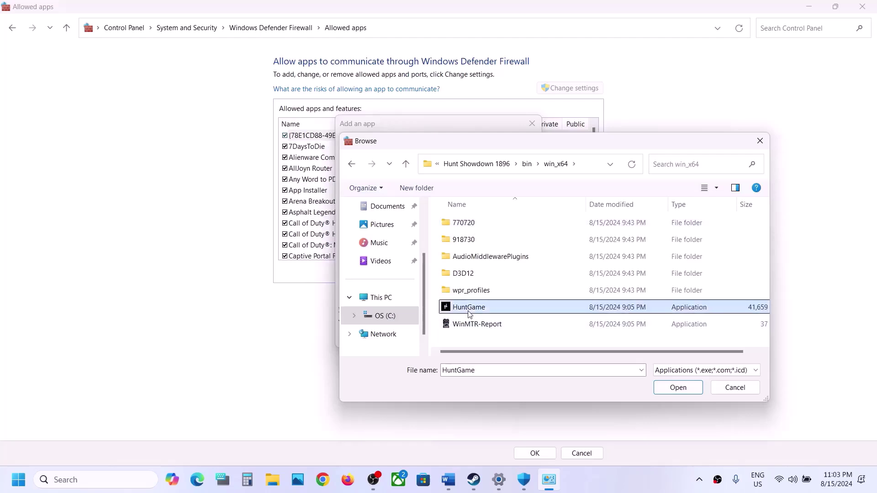
left_click(672, 394)
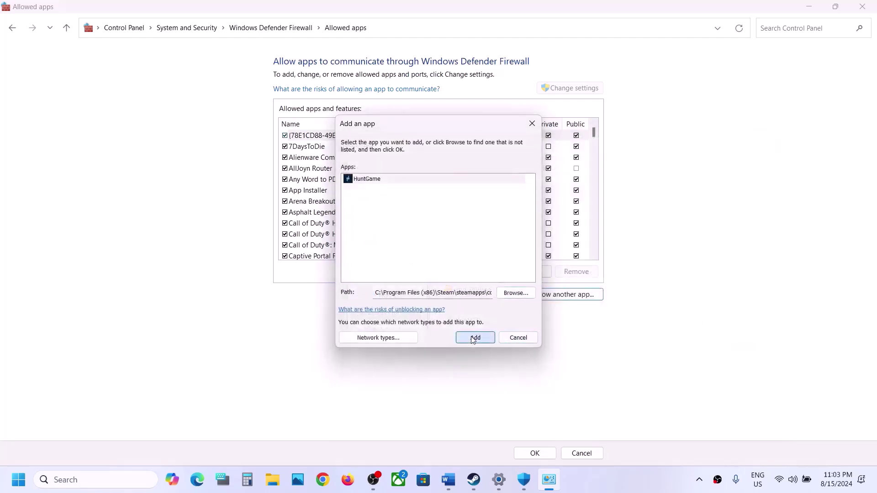
left_click(473, 340)
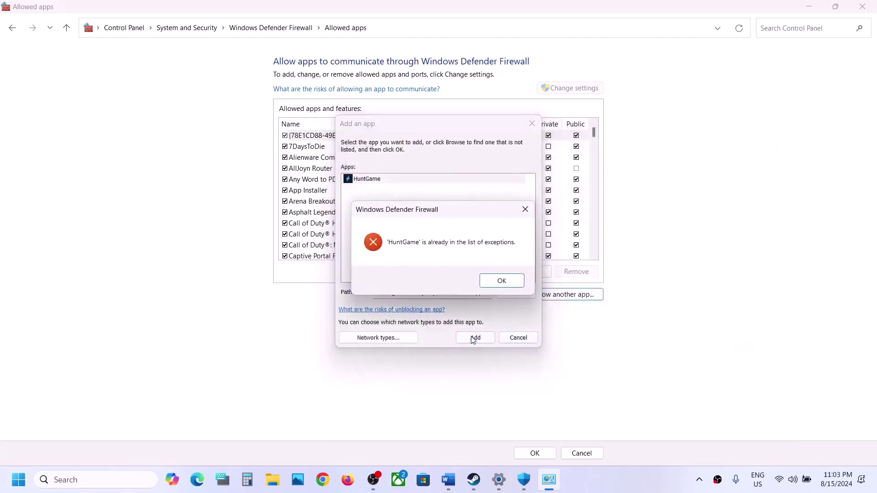
left_click(499, 281)
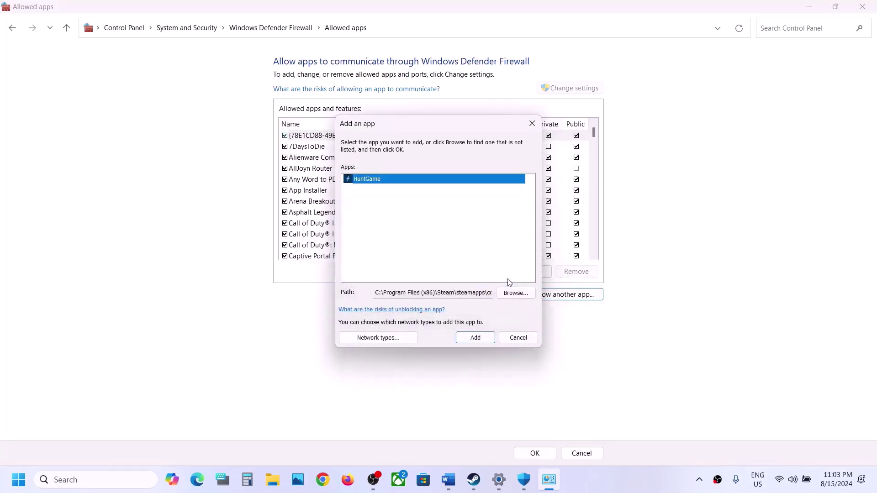
Try to add the hunt application from the Hunt Showdown 1896 folder to the firewall's allowed apps, then leave the app selection.
left_click(527, 293)
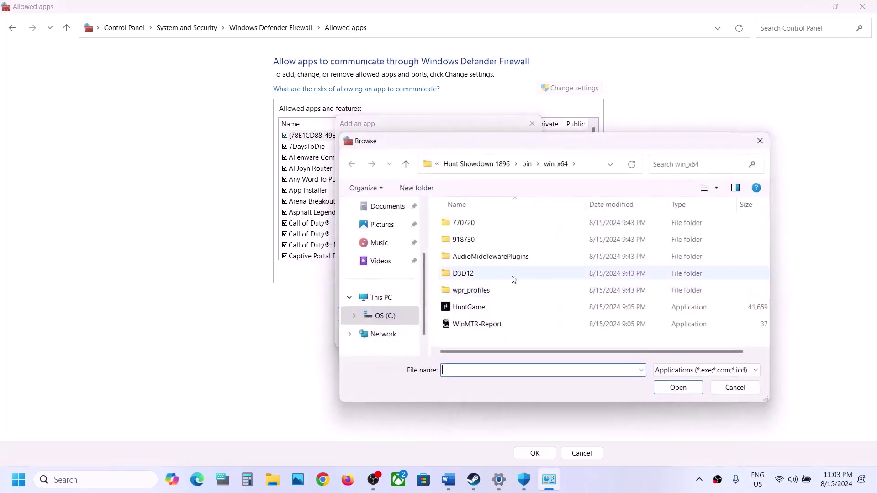
left_click(406, 164)
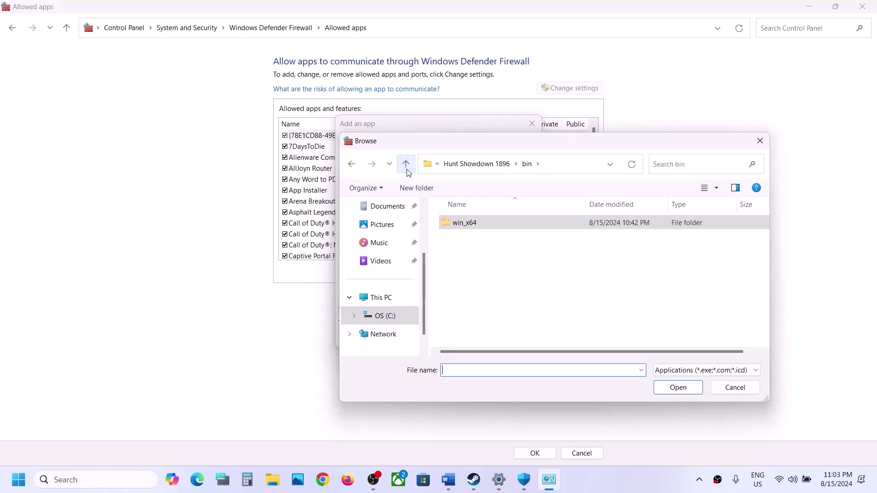
left_click(406, 165)
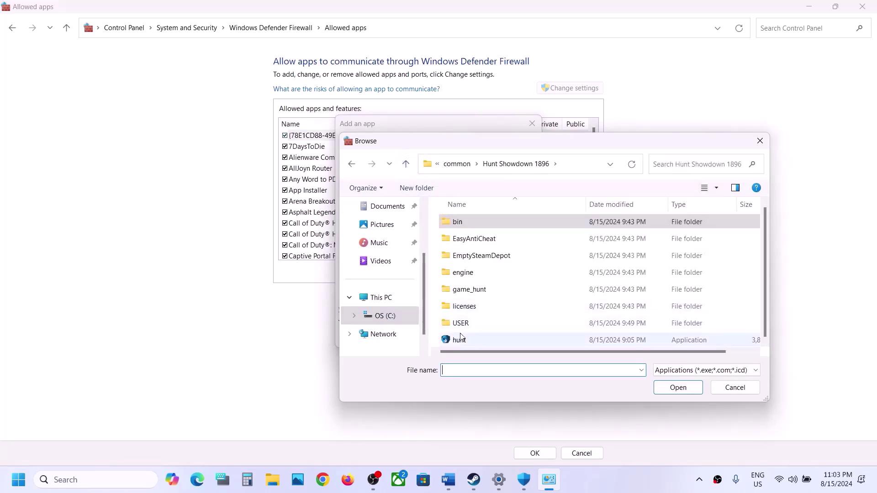
left_click(475, 340)
left_click(668, 387)
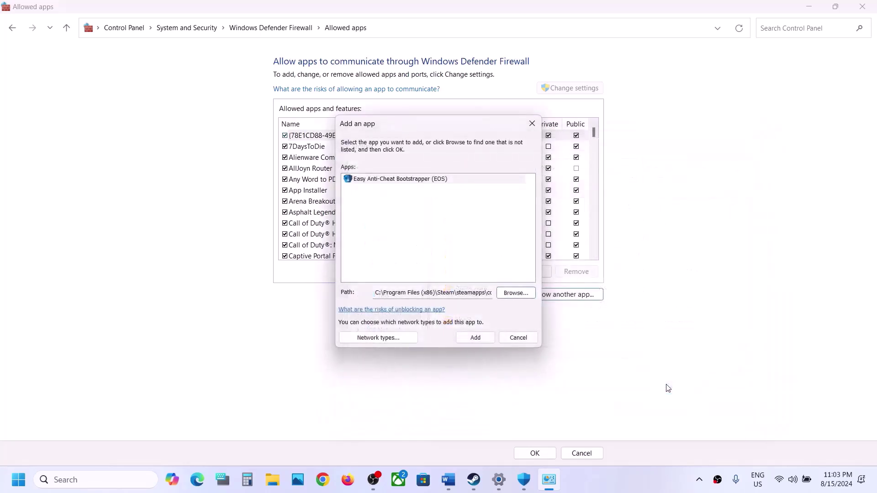
left_click(470, 340)
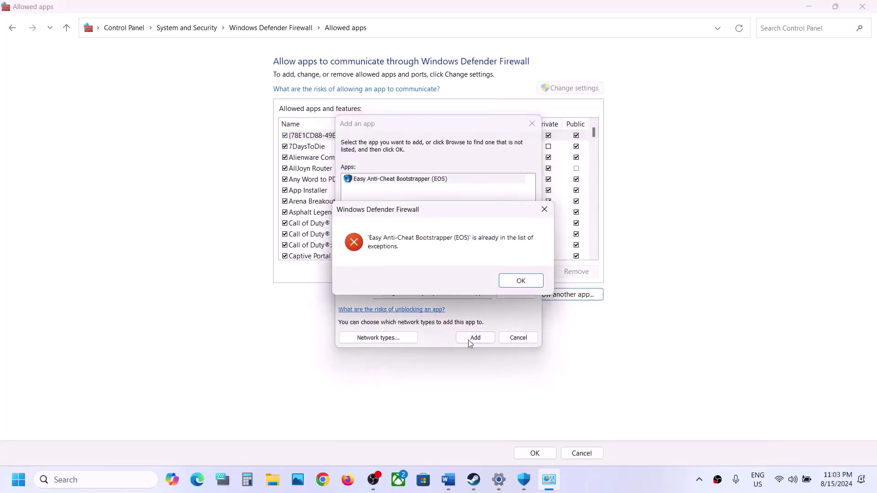
left_click(513, 282)
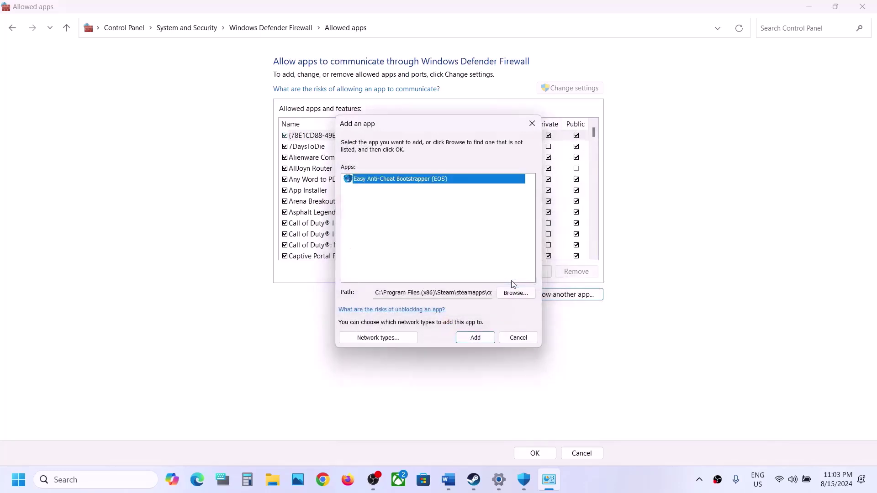
left_click(513, 340)
Locate the Hunt: Showdown 1896 entry in the firewall's allowed apps list and confirm the settings.
left_click(385, 235)
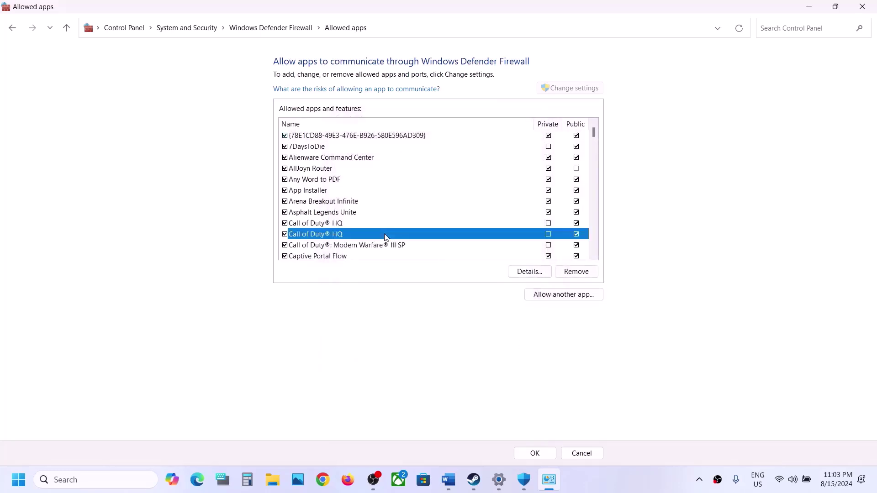
key("h")
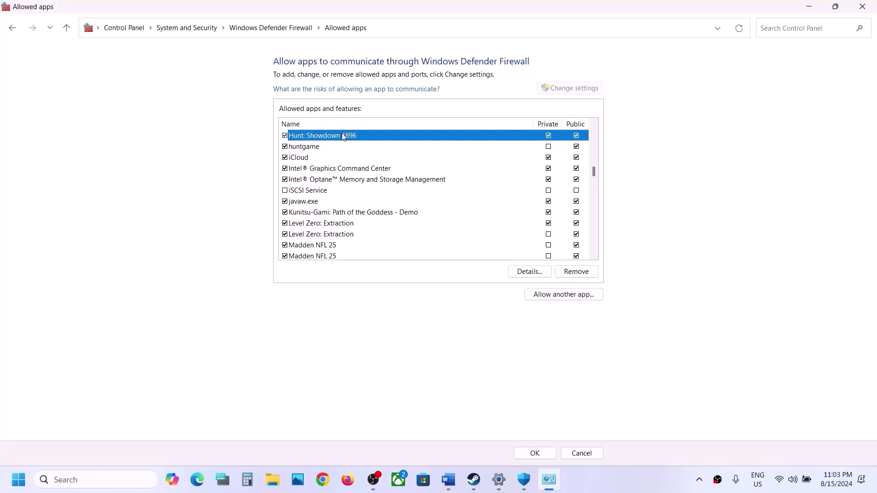
left_click(532, 454)
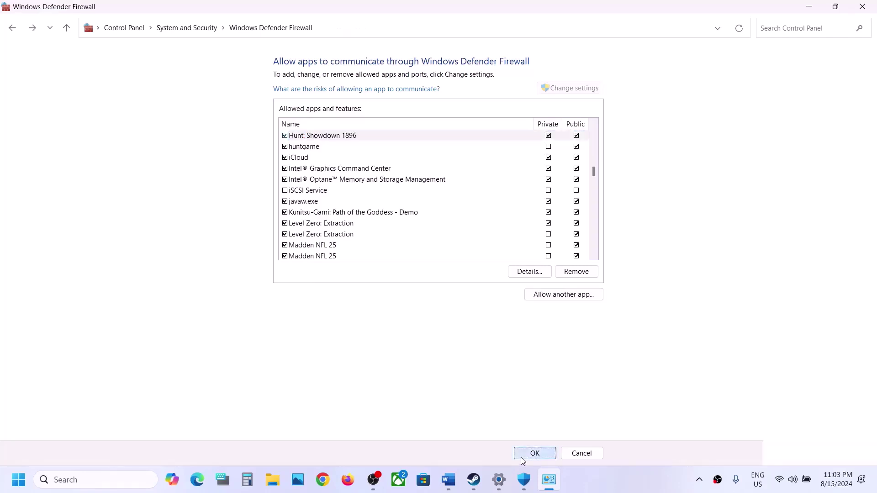
Close the Windows Defender Firewall, Windows Security and Settings windows.
left_click(874, 6)
left_click(873, 5)
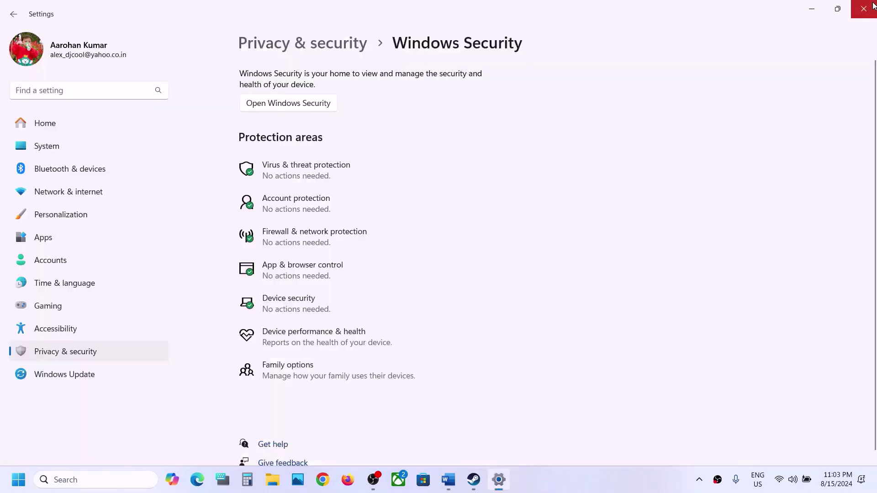
left_click(874, 5)
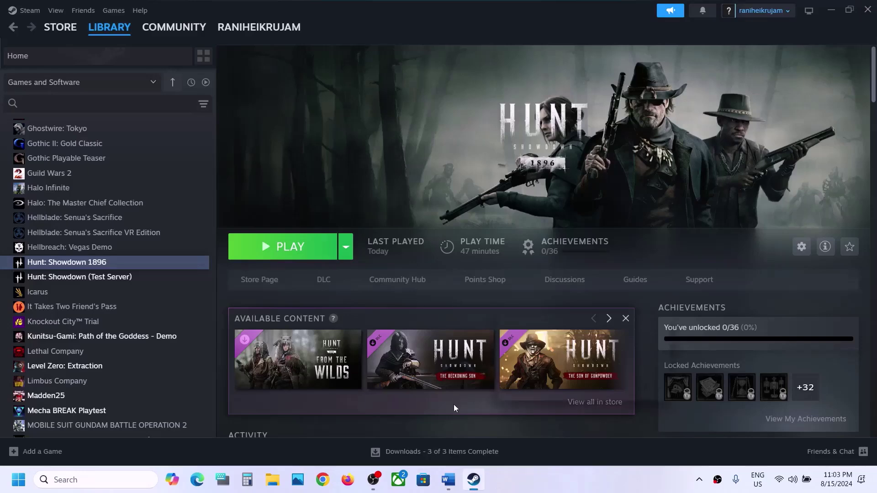
Switch to the Word document and highlight the Step 3 instruction about deleting the Shaders folder.
left_click(448, 479)
scroll(405, 300, "down", 3)
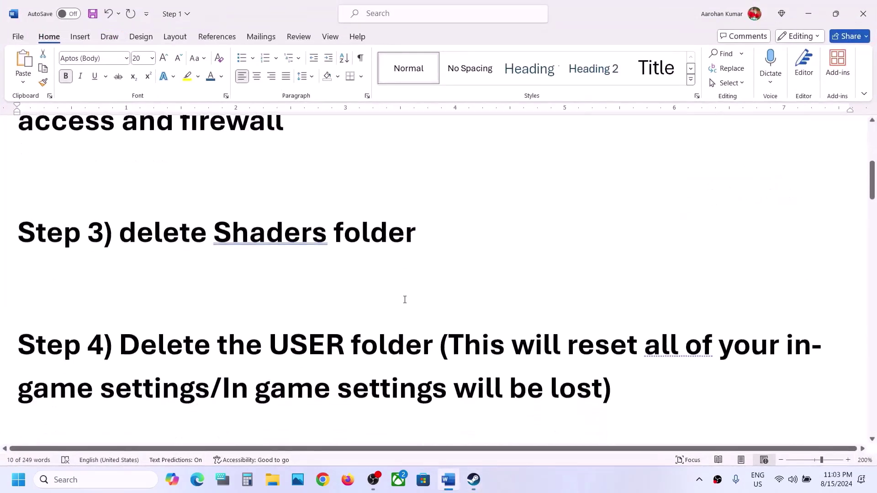
scroll(405, 300, "up", 2)
left_click_drag(120, 333, 421, 350)
Switch to Steam and browse the local files of Hunt: Showdown 1896.
left_click(470, 484)
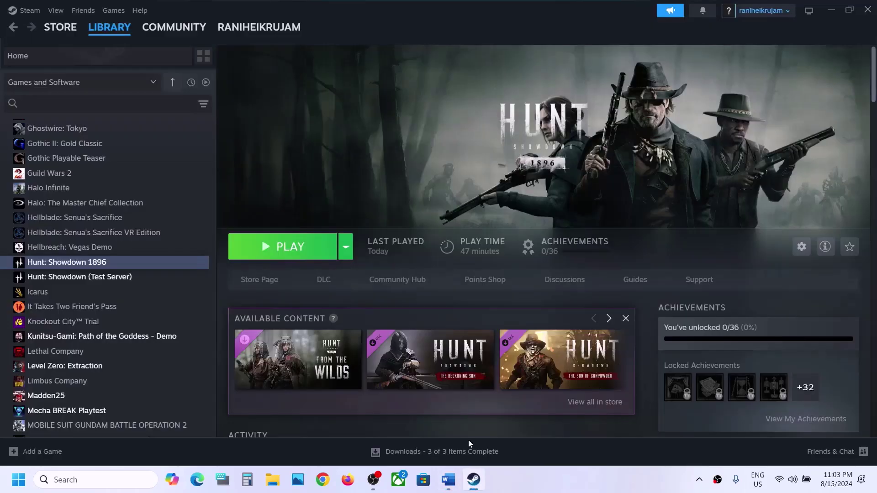
right_click(112, 263)
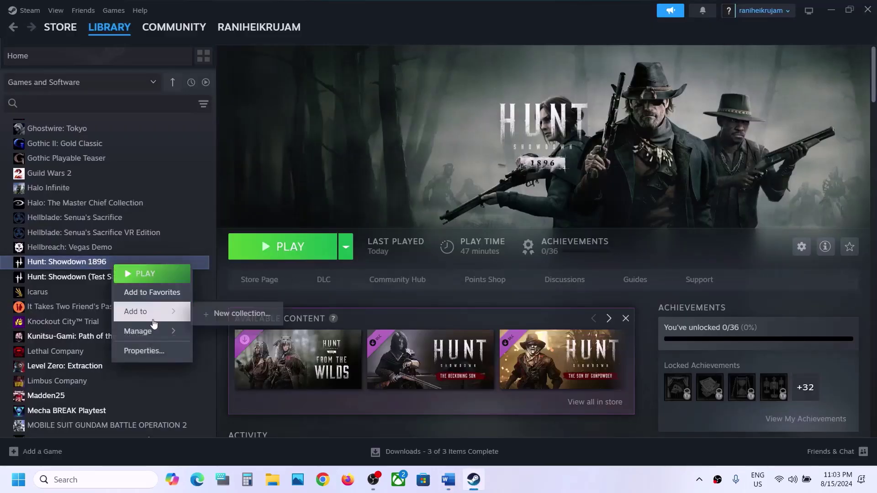
mouse_move(152, 331)
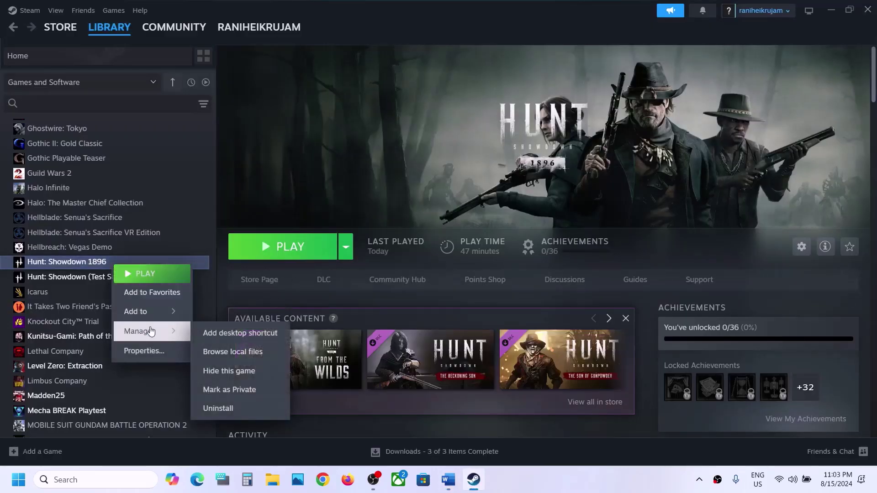
left_click(254, 356)
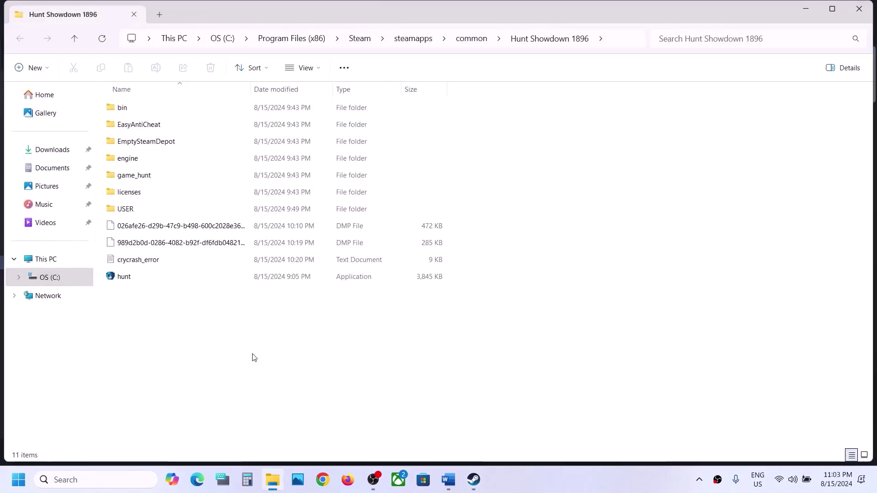
Open the USER folder in the Hunt Showdown 1896 directory and delete its Shaders folder.
left_click(132, 209)
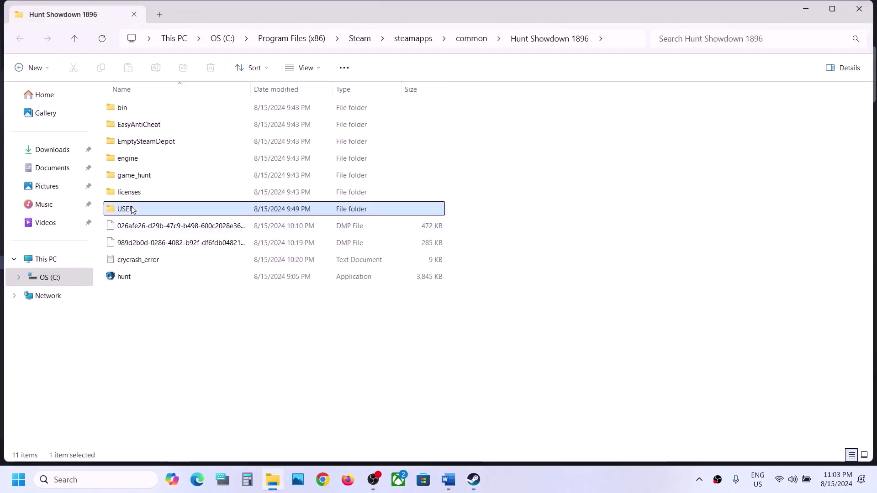
double_click(155, 210)
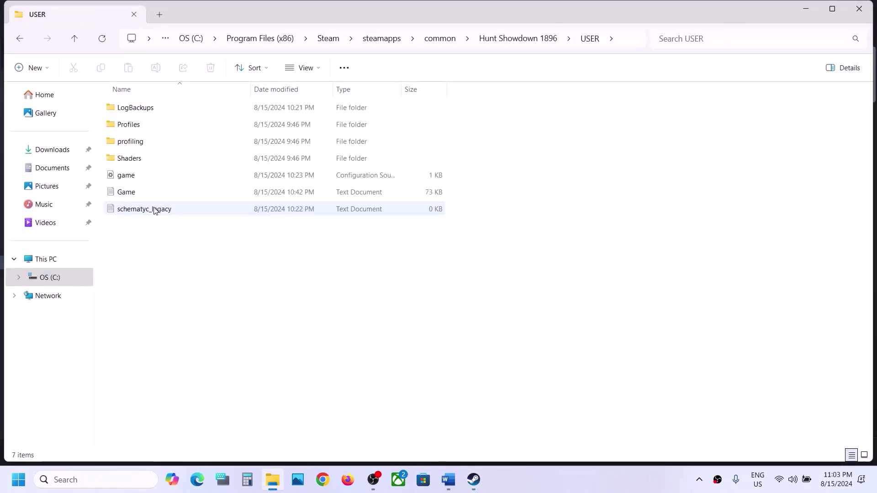
left_click(131, 163)
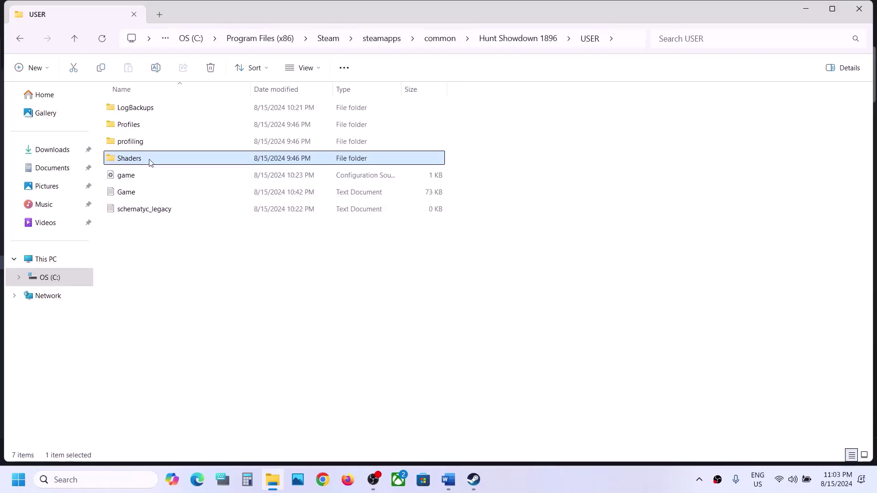
right_click(150, 163)
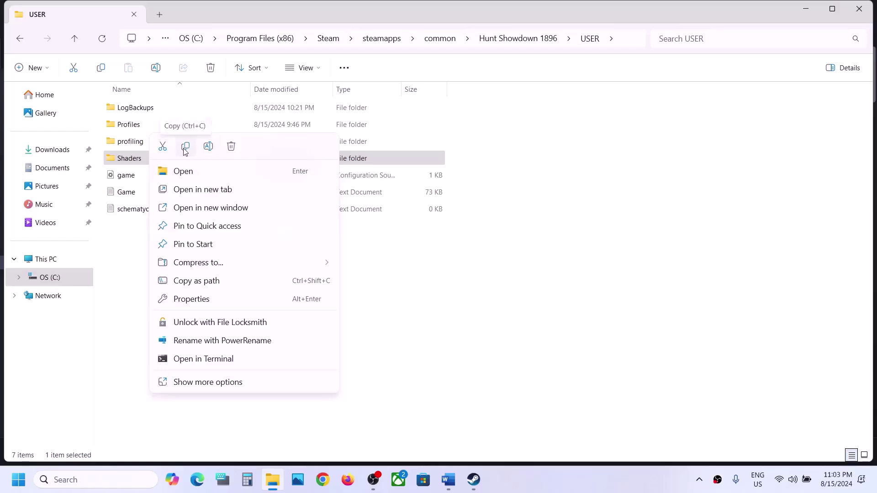
left_click(120, 246)
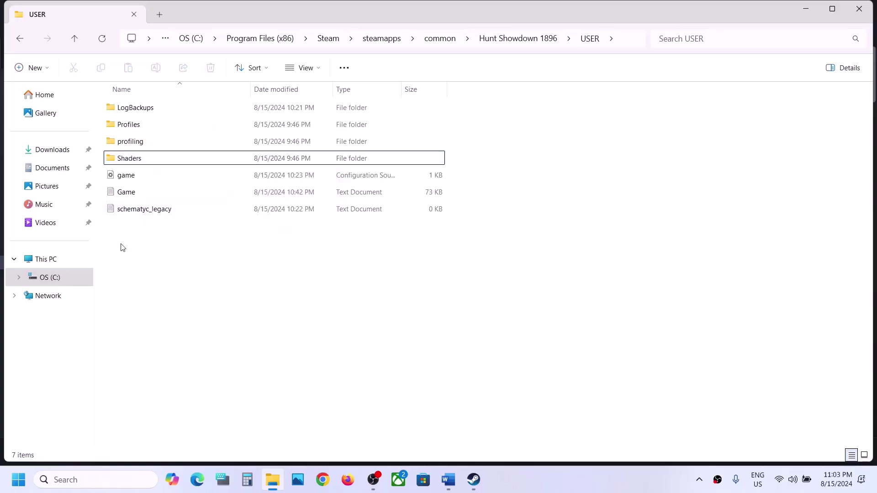
right_click(146, 159)
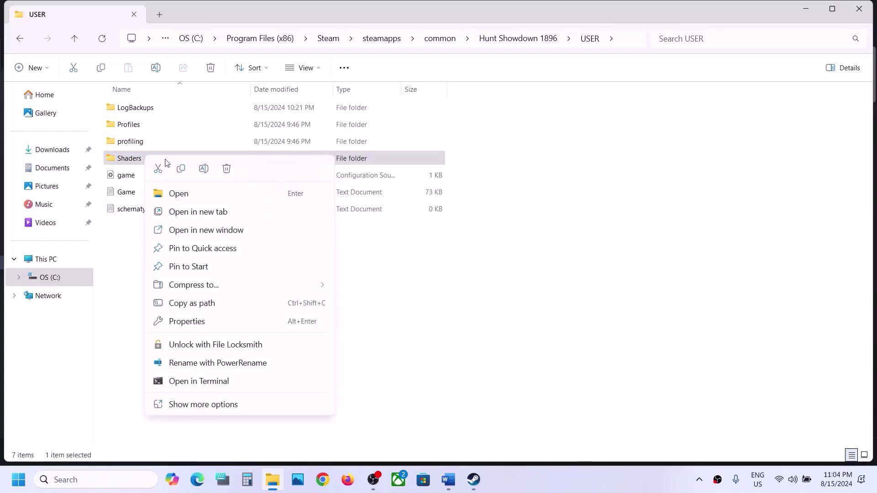
left_click(226, 170)
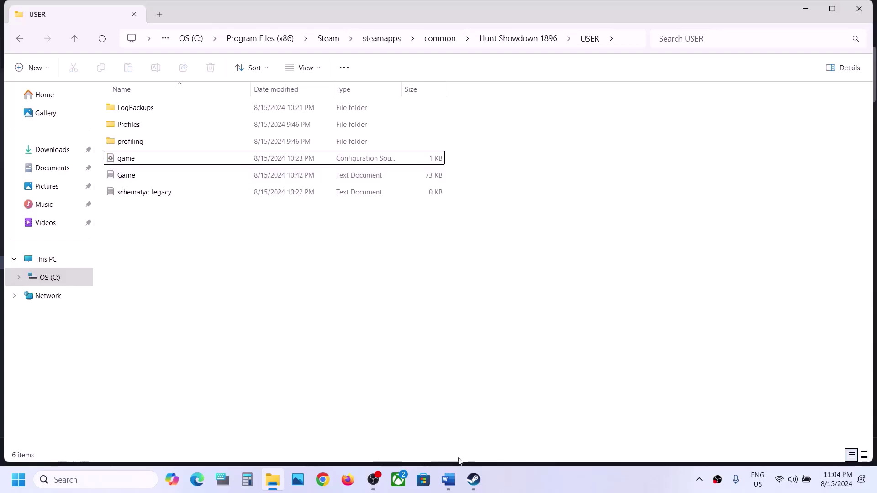
Switch to the Word document and highlight the Step 4 instruction about deleting the USER folder and its warning about lost in-game settings.
left_click(474, 479)
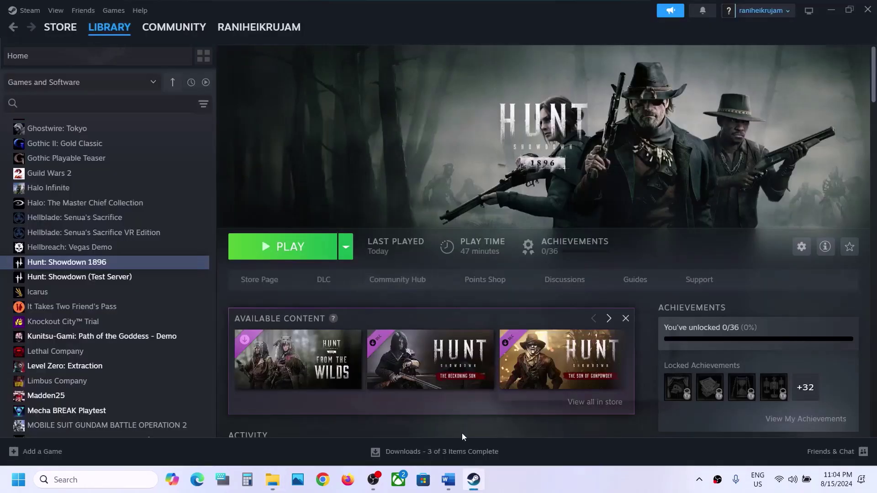
left_click(448, 480)
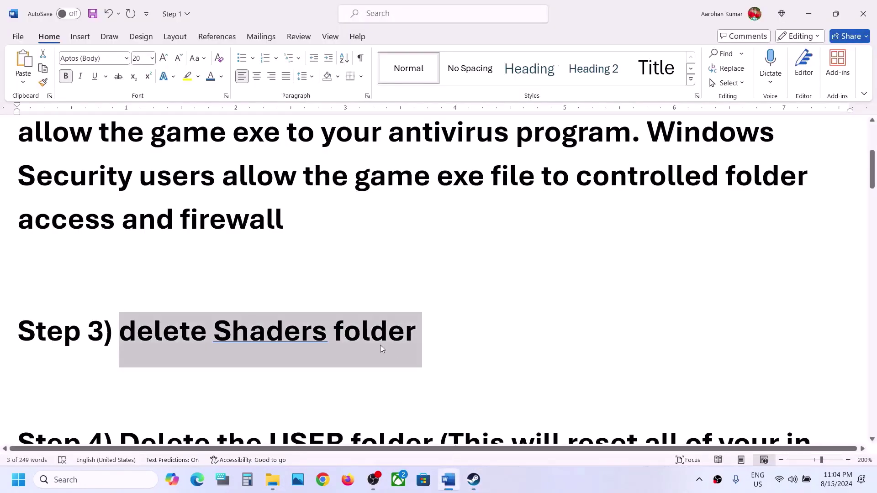
scroll(380, 349, "down", 3)
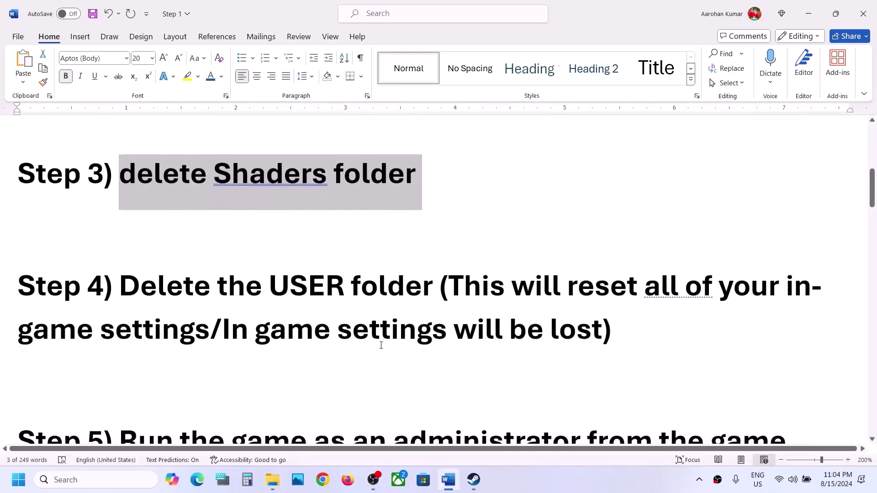
scroll(381, 346, "up", 1)
left_click_drag(120, 314, 434, 313)
left_click(388, 315)
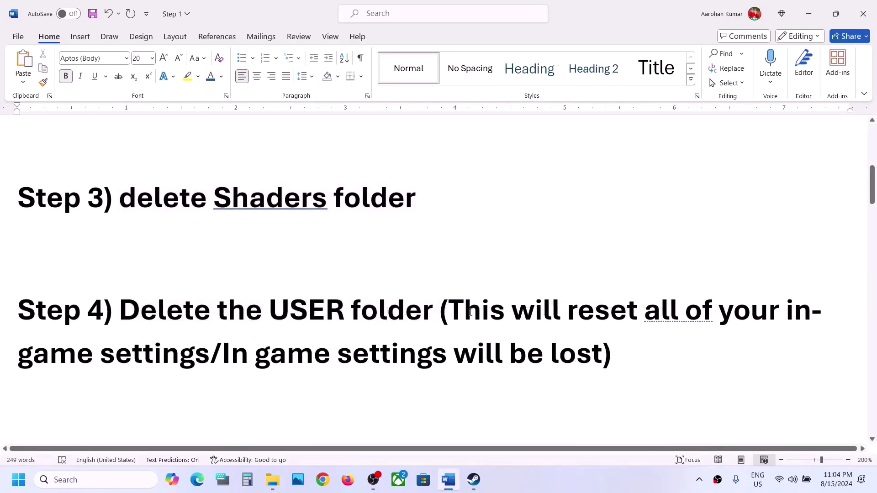
left_click_drag(454, 312, 752, 295)
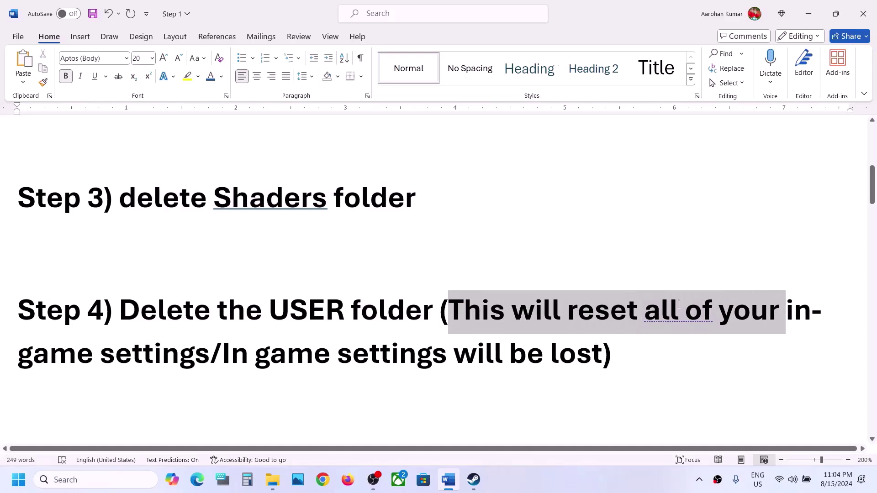
left_click_drag(679, 303, 565, 362)
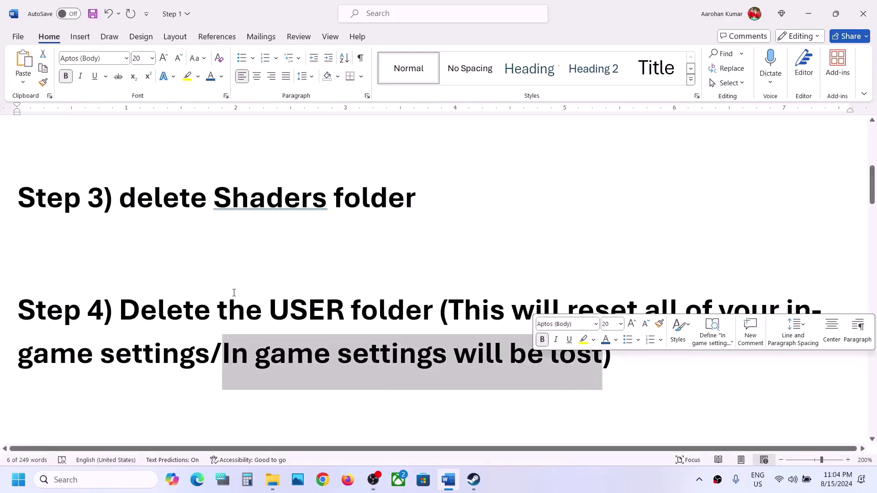
left_click_drag(168, 319, 436, 310)
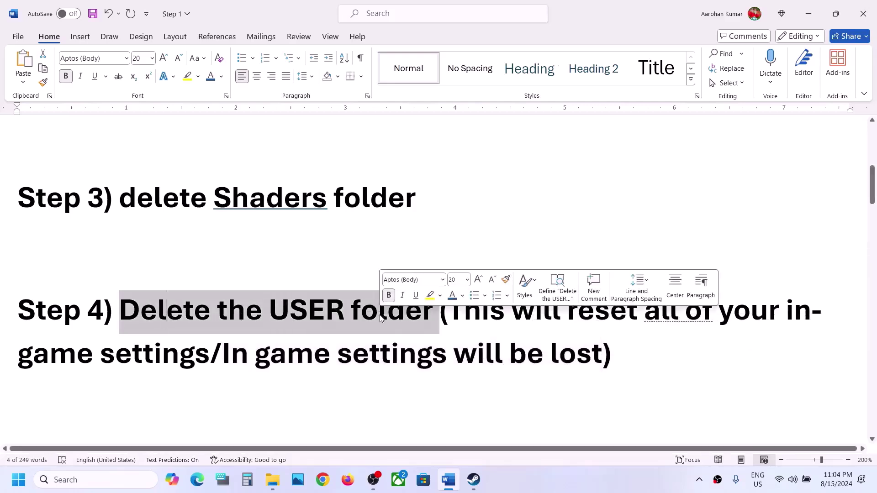
Switch to Steam and open the local files folder of Hunt: Showdown 1896.
left_click(474, 480)
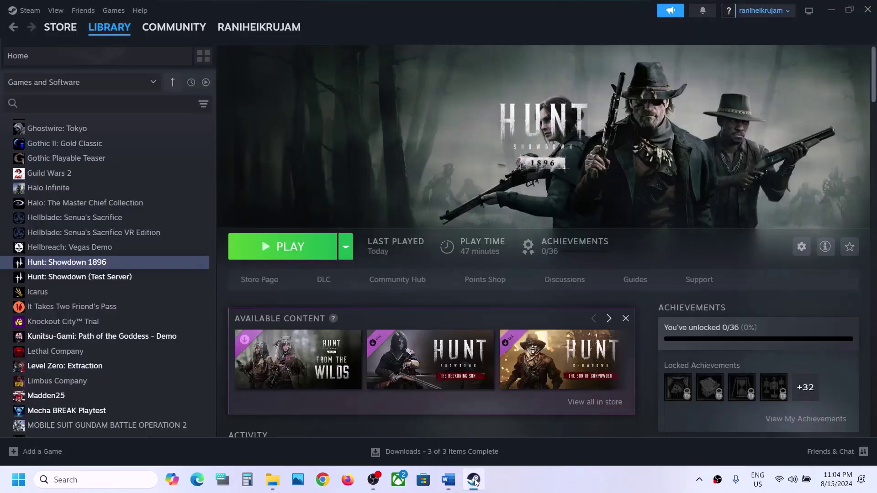
right_click(152, 267)
mouse_move(183, 332)
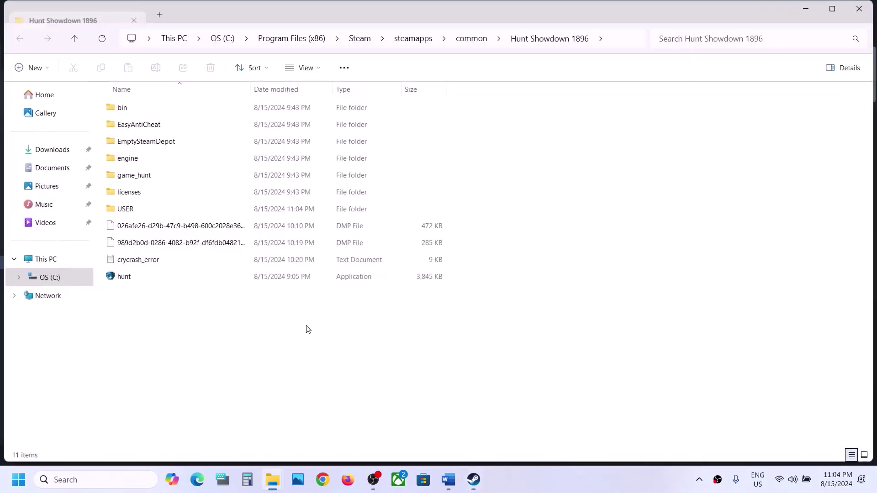
Copy the USER folder and paste the copy onto the desktop.
left_click(136, 211)
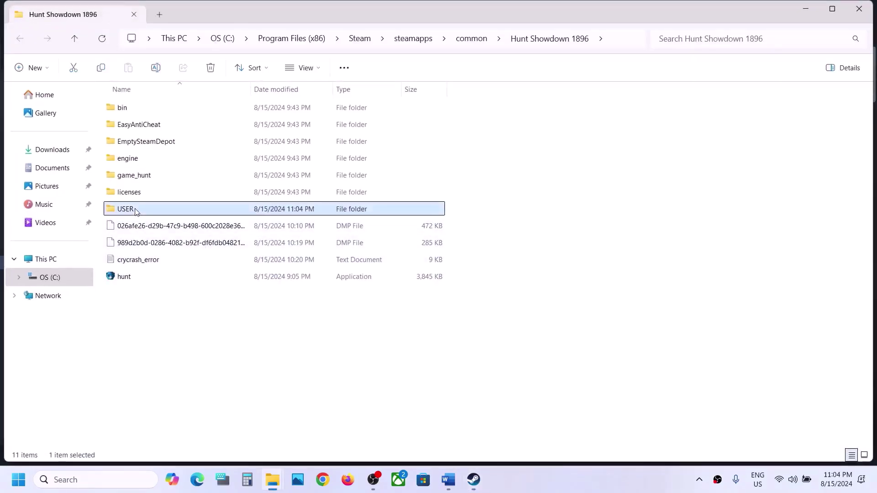
right_click(136, 210)
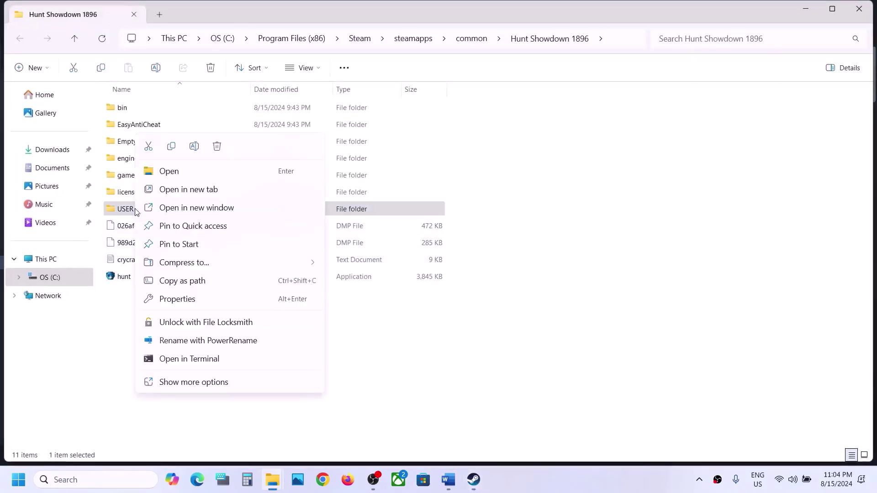
left_click(169, 146)
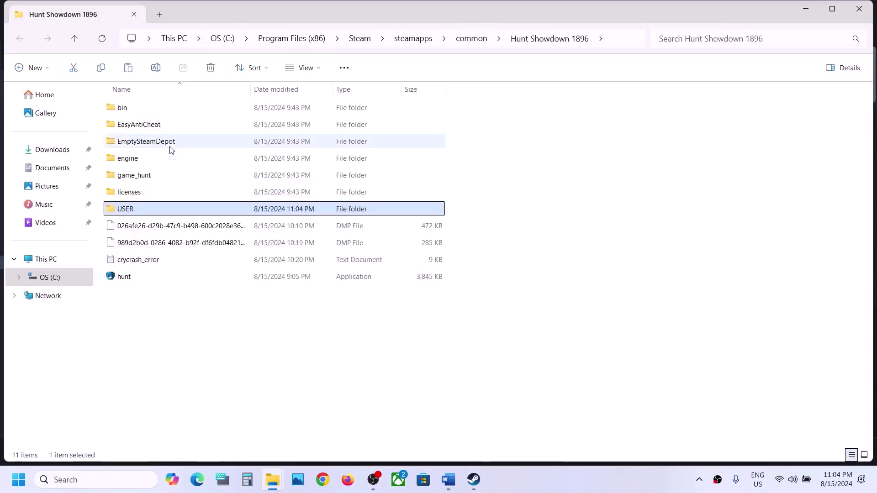
key("super+d")
key("ctrl+v")
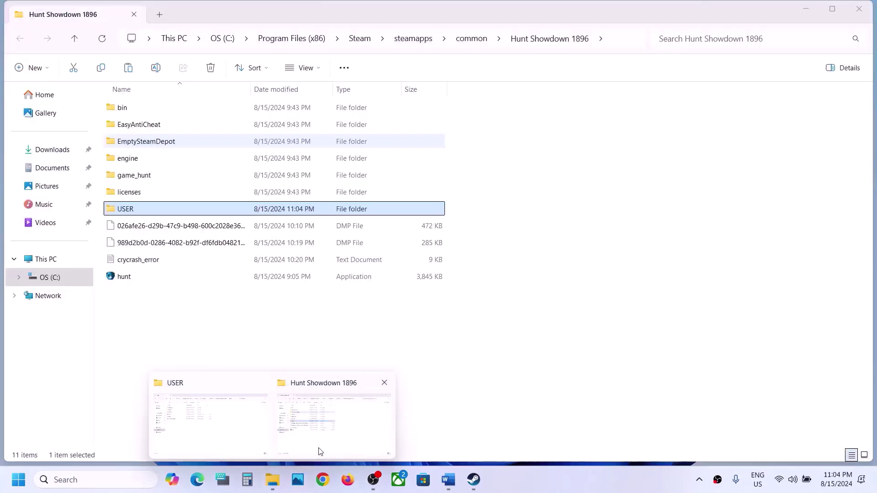
Return to the Hunt Showdown 1896 folder and delete the USER folder.
left_click(319, 451)
right_click(123, 215)
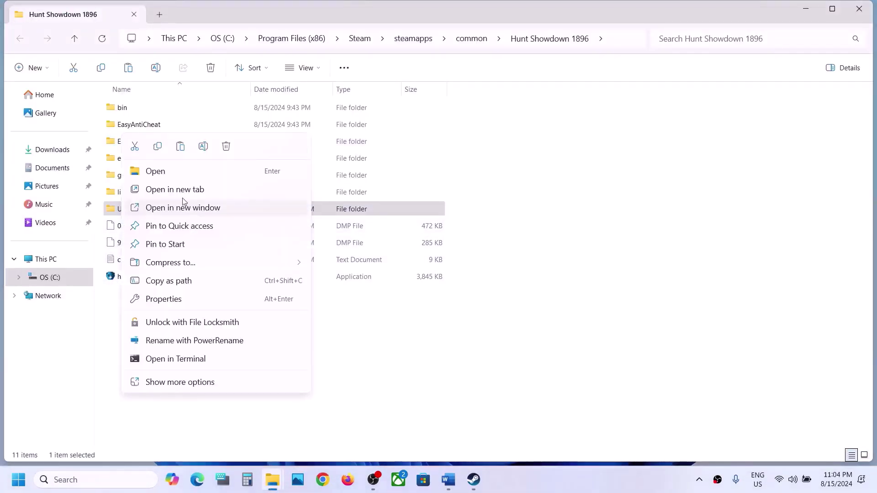
left_click(225, 149)
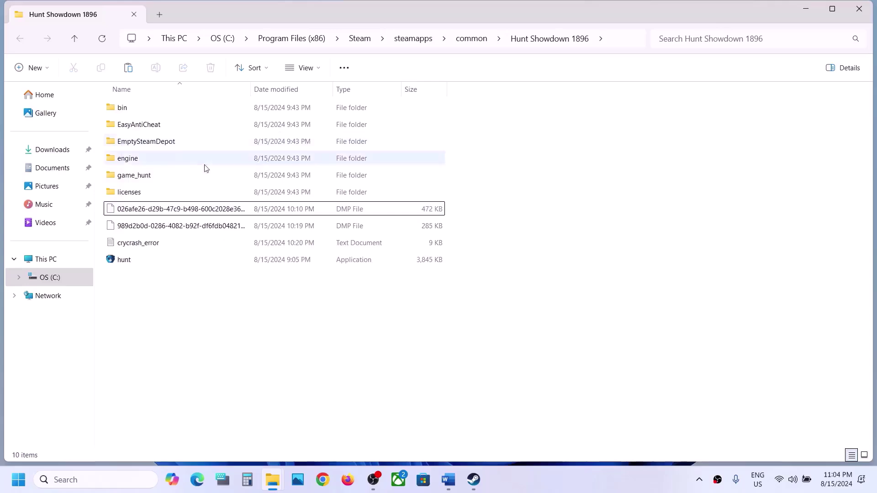
Switch to the Word document and highlight the Step 5 instruction about running the game as an administrator from the installation folder.
left_click(476, 481)
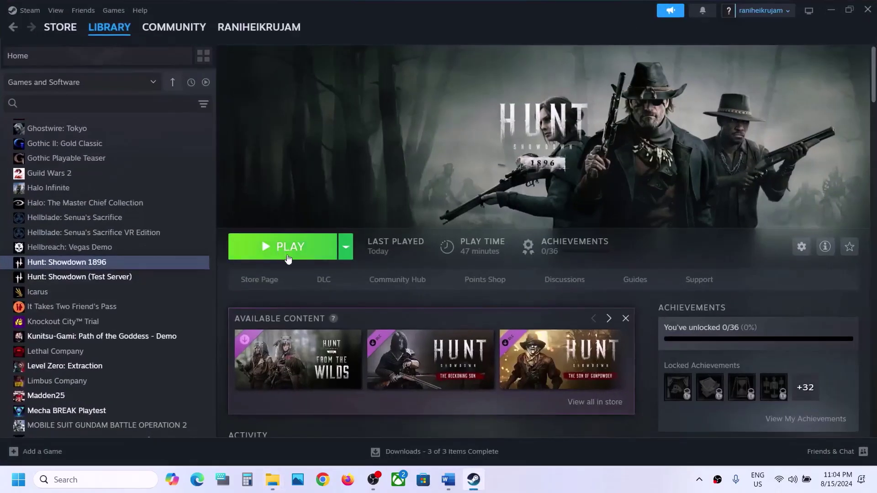
left_click(449, 479)
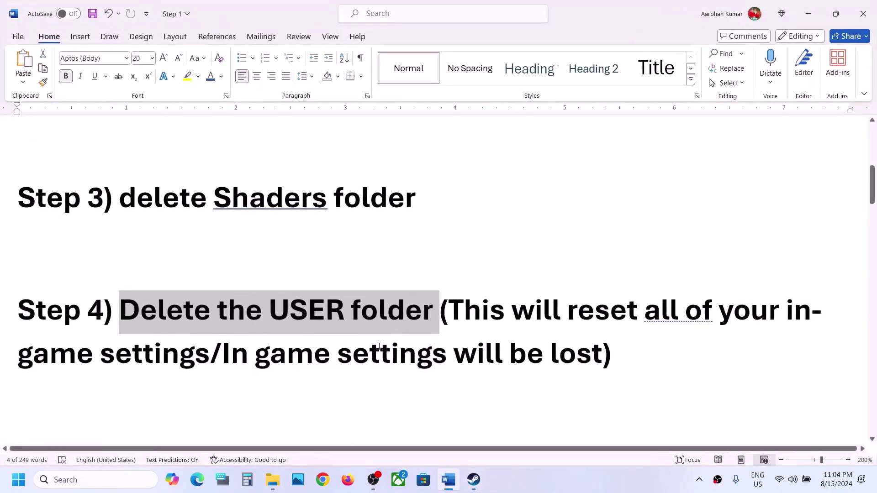
scroll(379, 346, "down", 3)
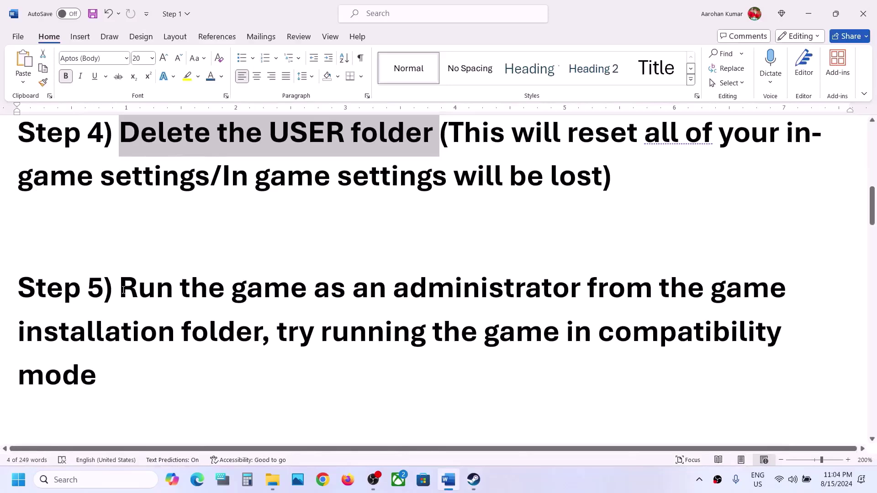
left_click_drag(121, 289, 261, 335)
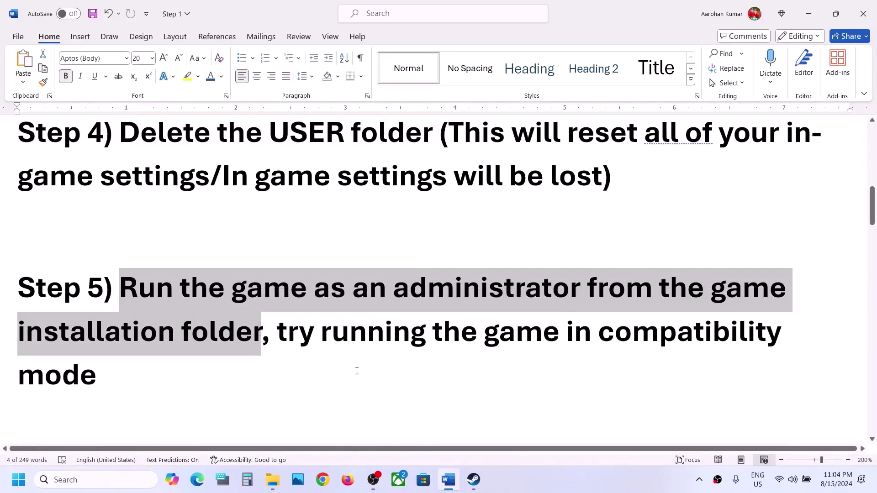
Switch to Steam and browse to the installation folder of Hunt: Showdown 1896.
left_click(474, 480)
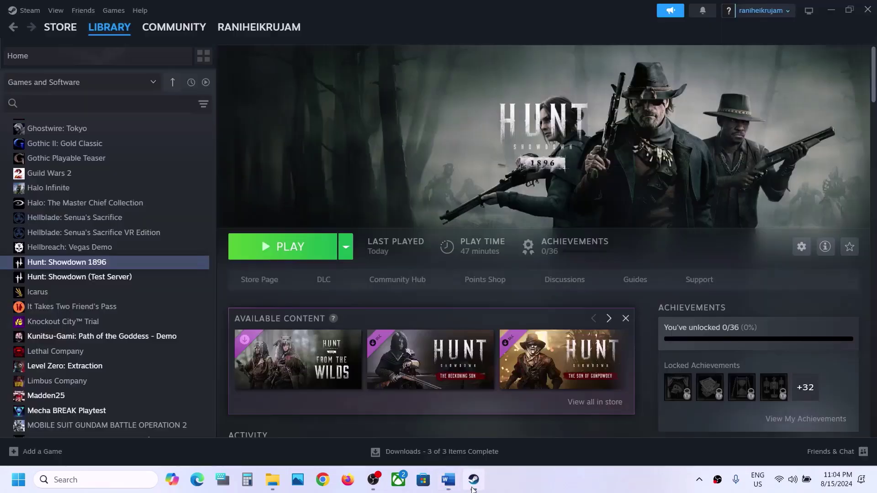
right_click(97, 264)
mouse_move(143, 334)
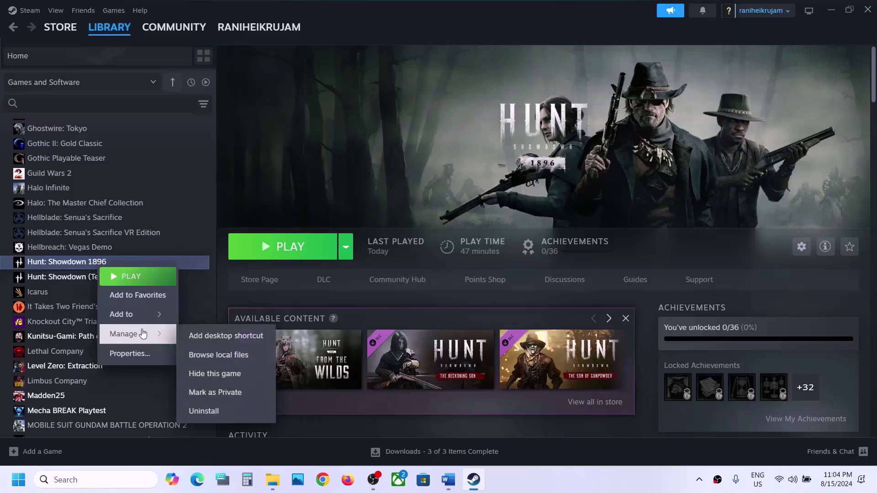
left_click(226, 355)
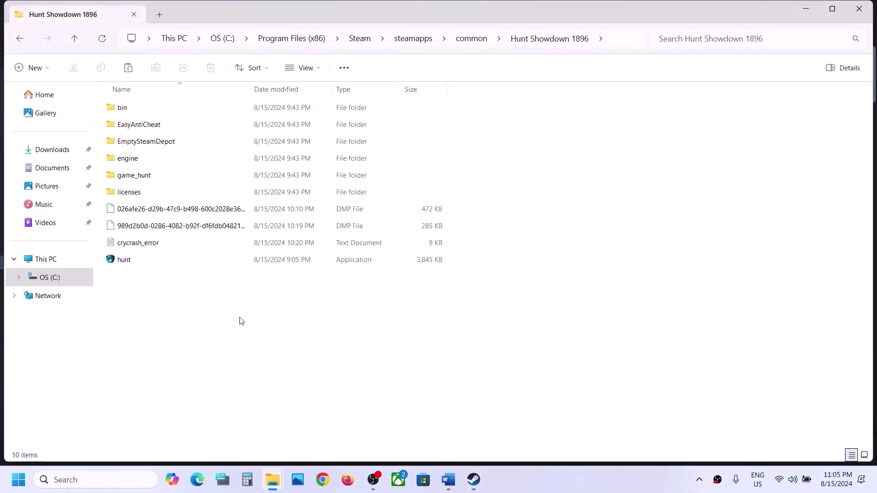
Go to the bin\win_x64 folder and open the compatibility properties of the HuntGame application.
double_click(122, 109)
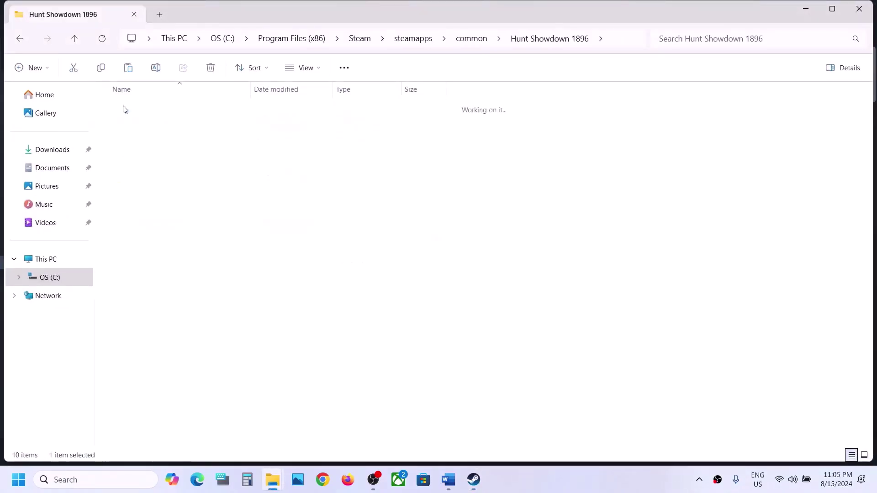
double_click(130, 108)
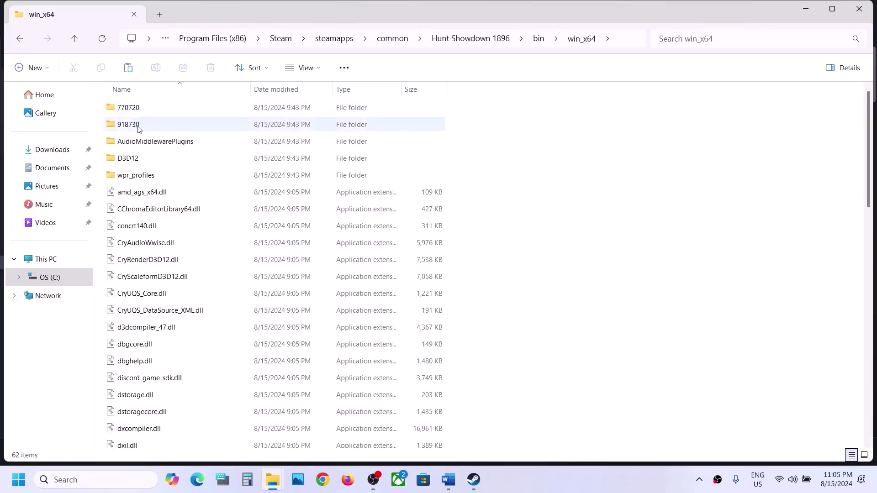
scroll(168, 307, "down", 4)
scroll(168, 307, "down", 2)
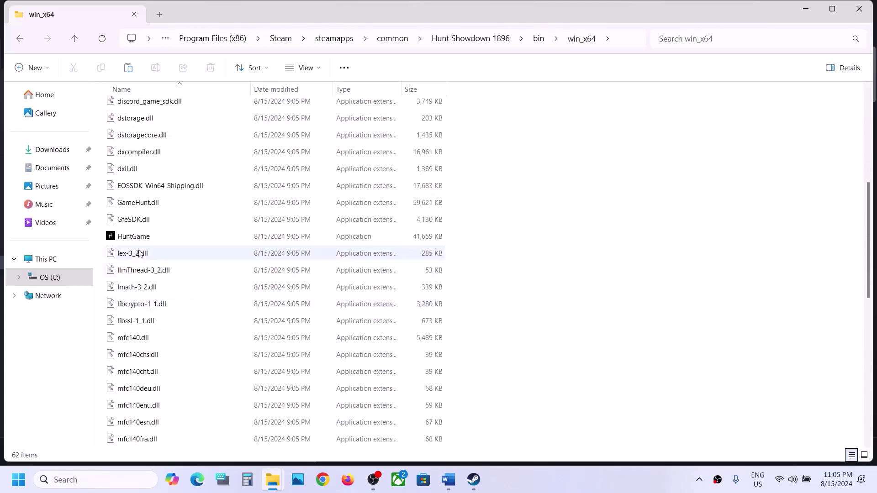
left_click(131, 238)
right_click(130, 244)
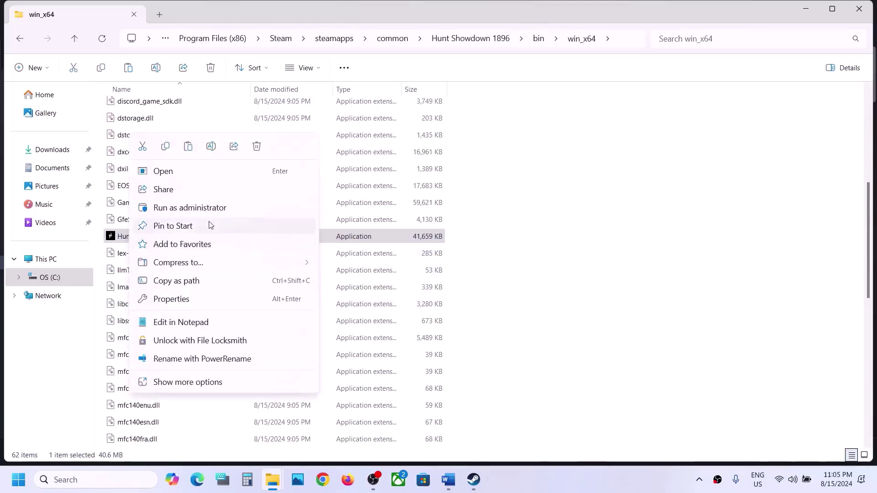
left_click(173, 300)
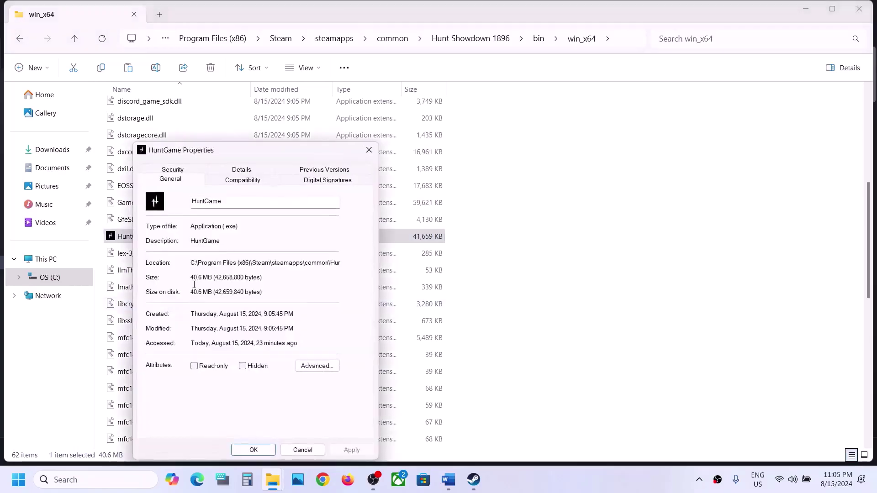
left_click(225, 182)
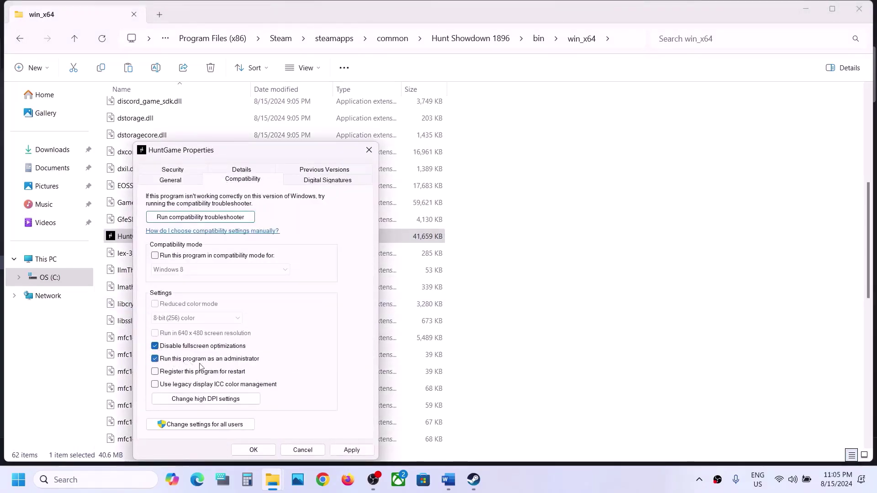
Save HuntGame's administrator and fullscreen settings, then reopen its compatibility properties and apply compatibility mode for Windows 8.
left_click(344, 452)
left_click(257, 450)
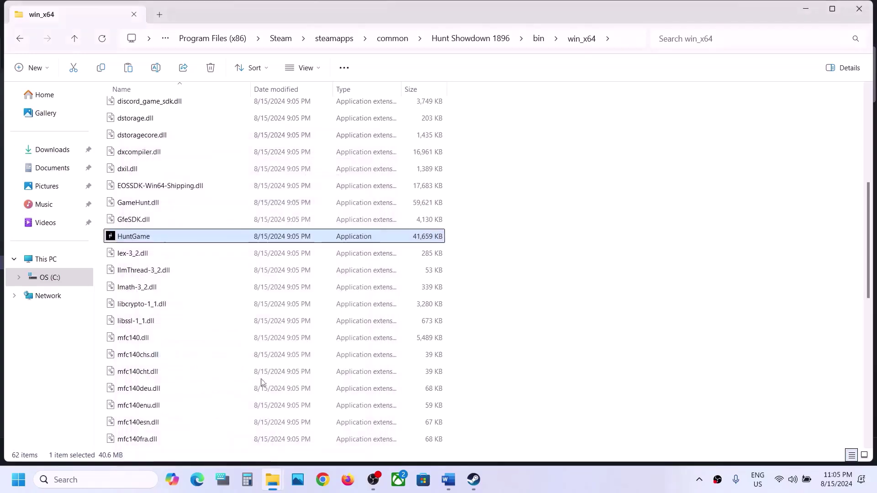
right_click(160, 238)
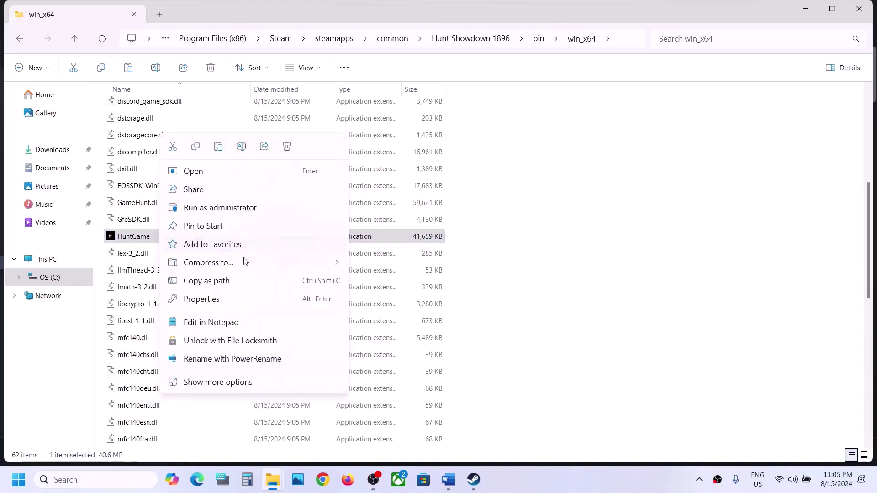
left_click(213, 300)
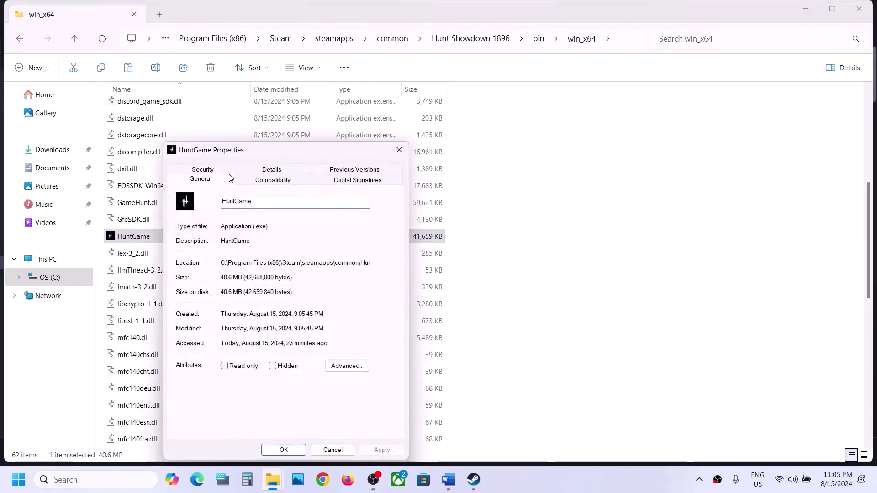
left_click(240, 182)
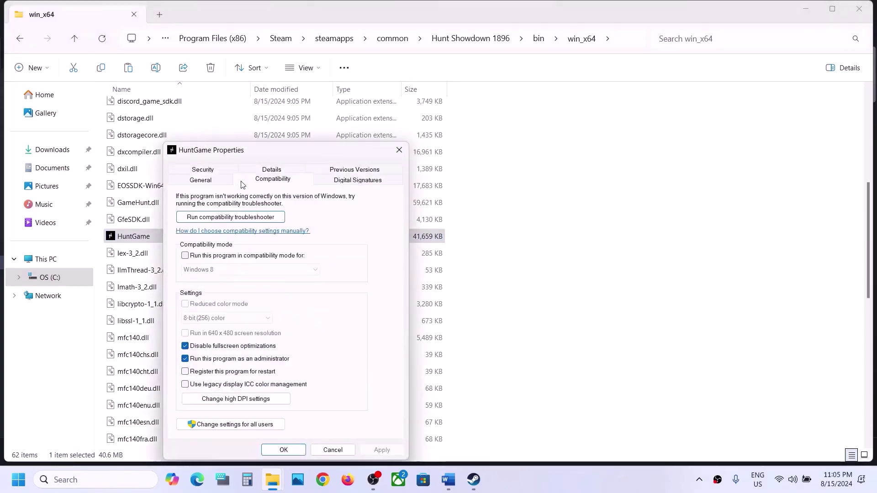
left_click(185, 257)
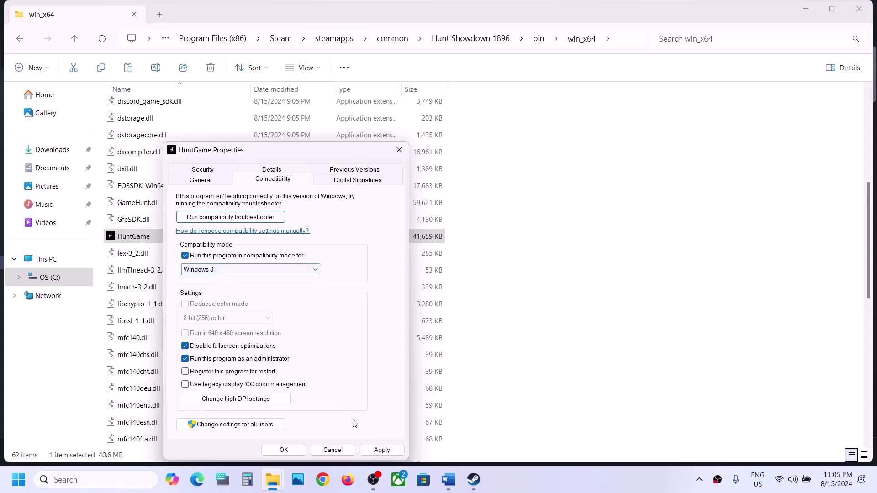
left_click(371, 451)
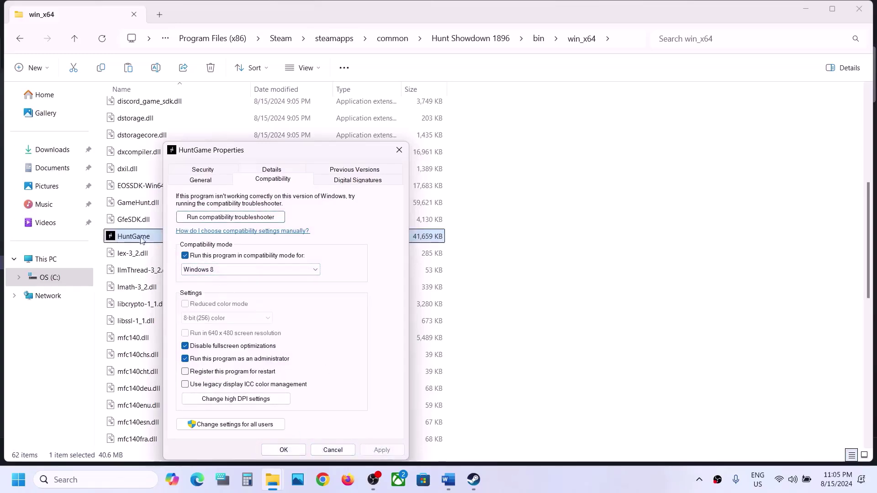
Set HuntGame's compatibility mode to Windows 7 and save the properties.
left_click(221, 270)
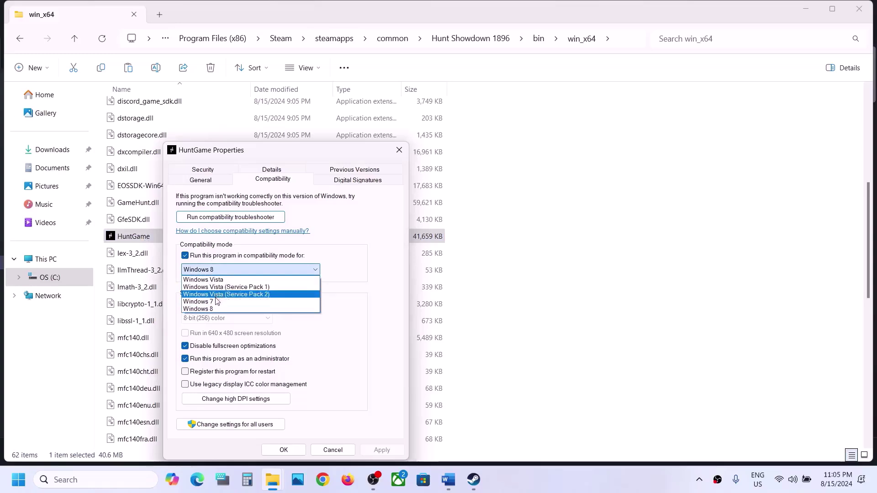
left_click(216, 302)
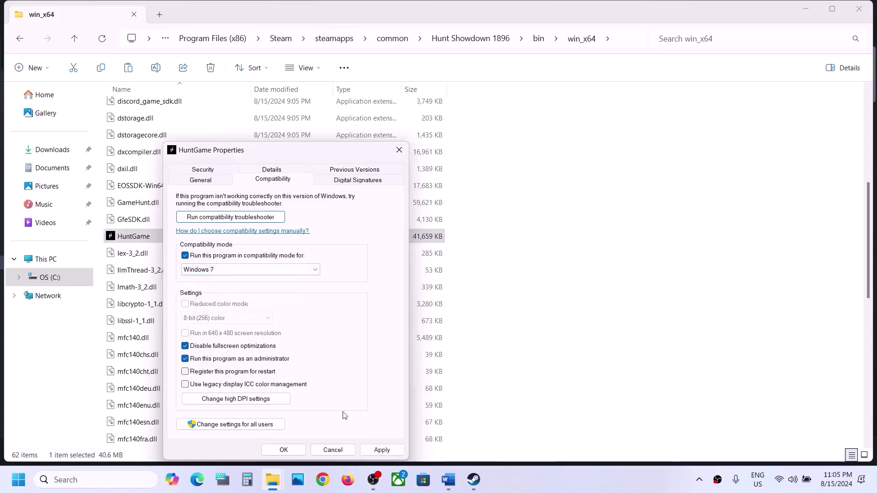
left_click(368, 451)
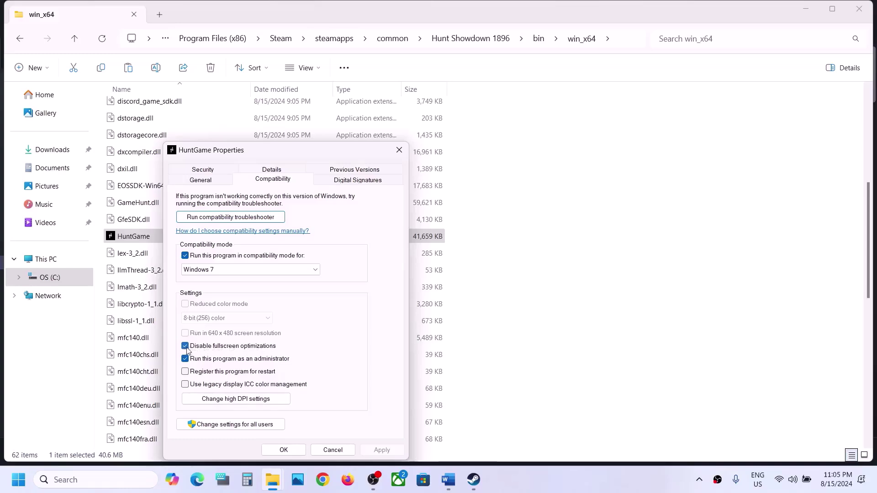
left_click(283, 450)
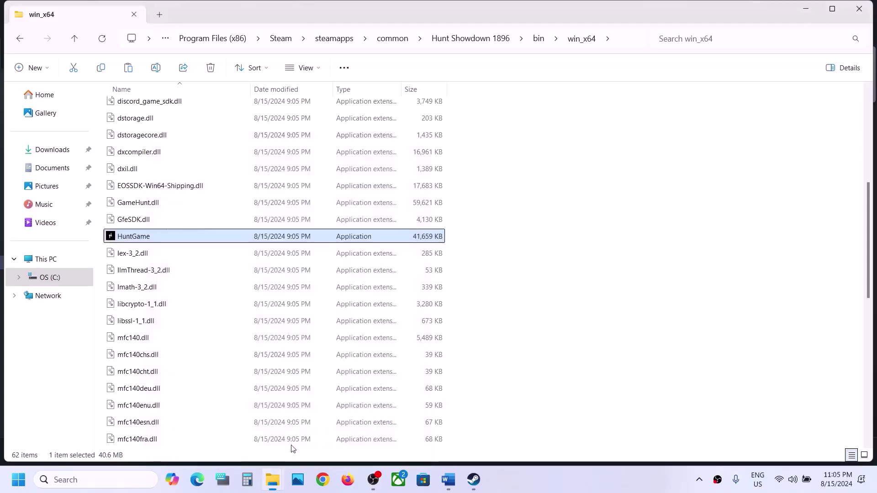
Reopen HuntGame's compatibility properties and set the high DPI scaling override to be performed by the application.
right_click(150, 241)
left_click(190, 300)
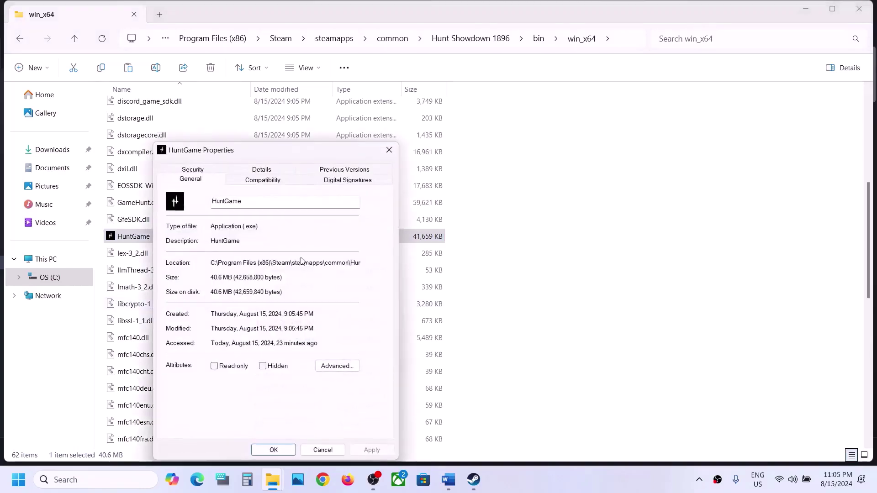
left_click(261, 183)
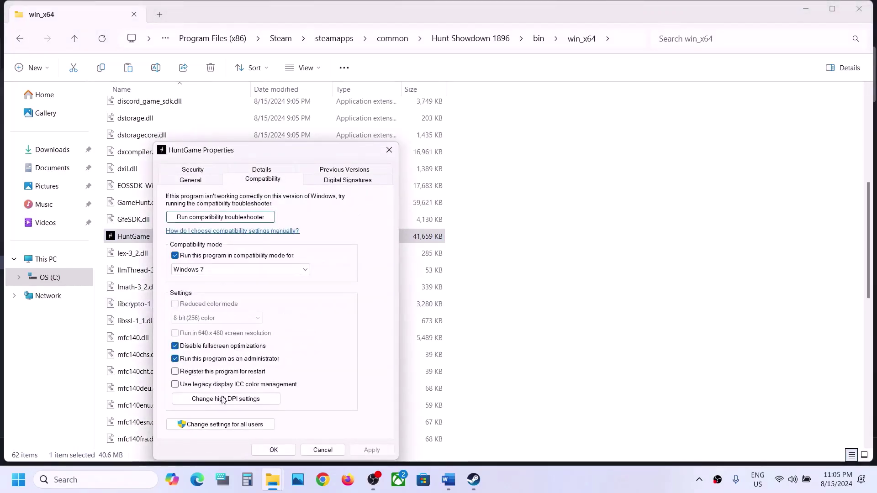
left_click(224, 399)
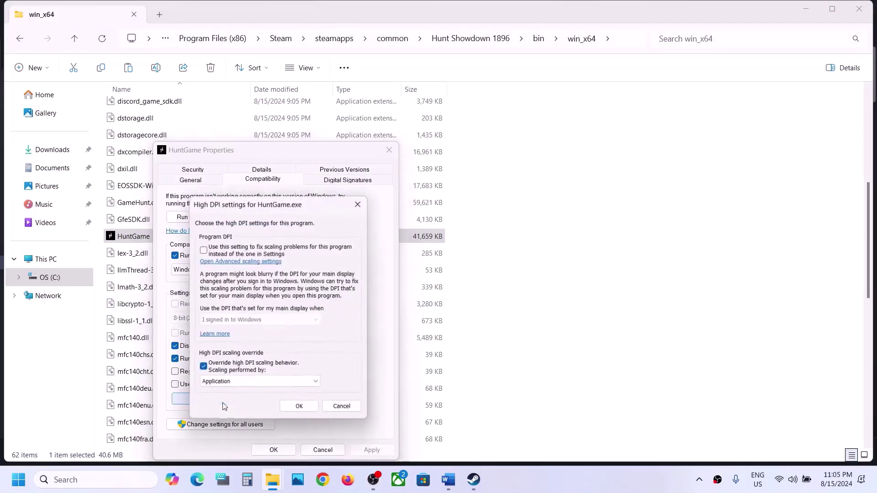
left_click(203, 367)
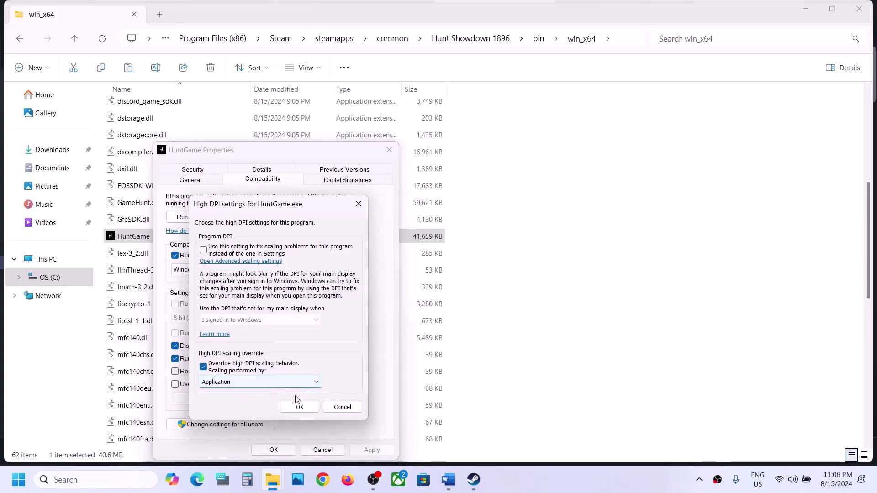
left_click(300, 407)
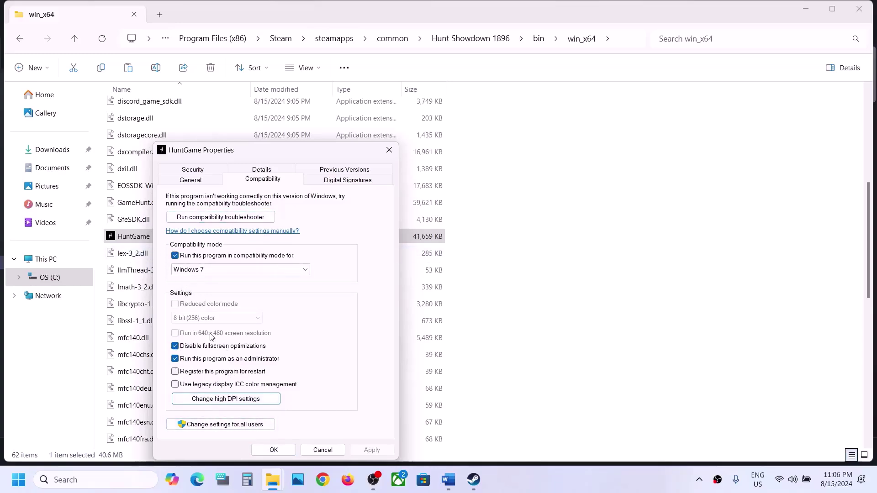
Turn off the high DPI scaling override for HuntGame.
left_click(223, 400)
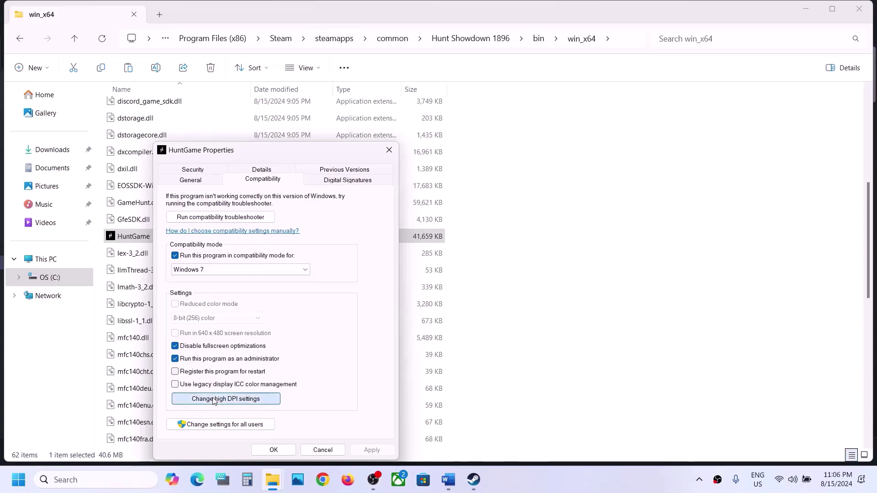
left_click(207, 367)
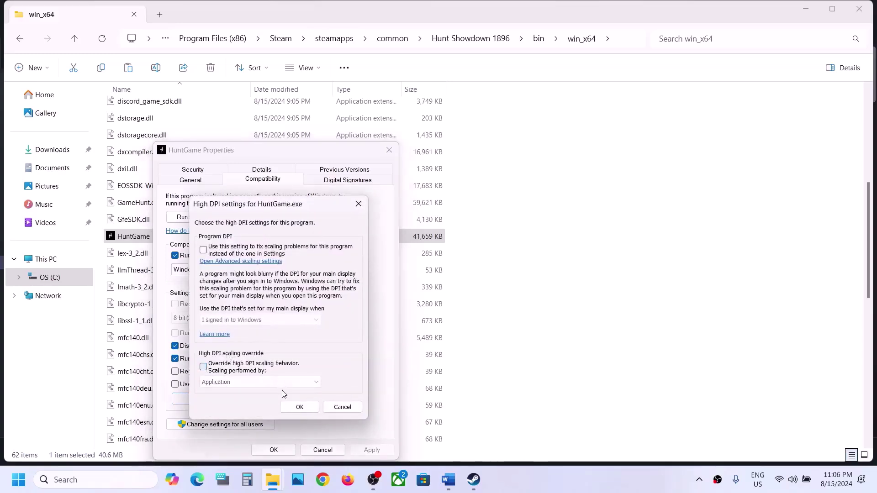
left_click(292, 407)
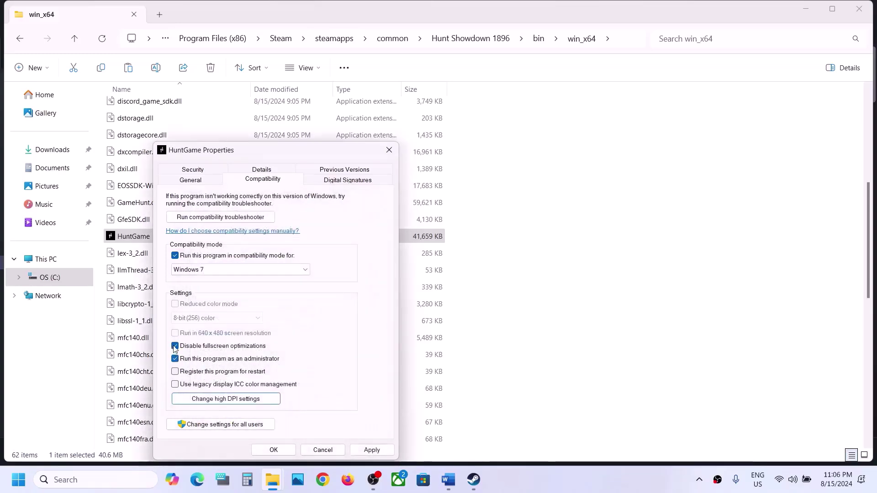
Clear HuntGame's options for disabling fullscreen optimizations, running as administrator and compatibility mode, and save the properties.
left_click(175, 346)
left_click(175, 358)
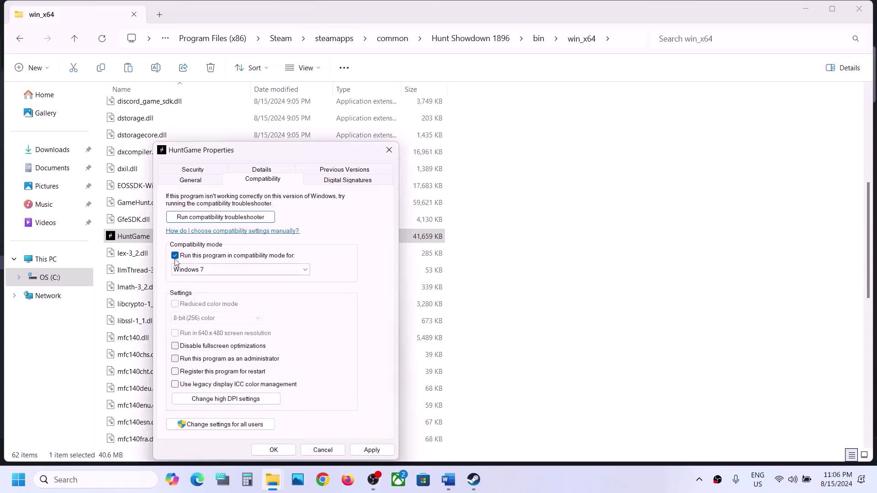
left_click(175, 256)
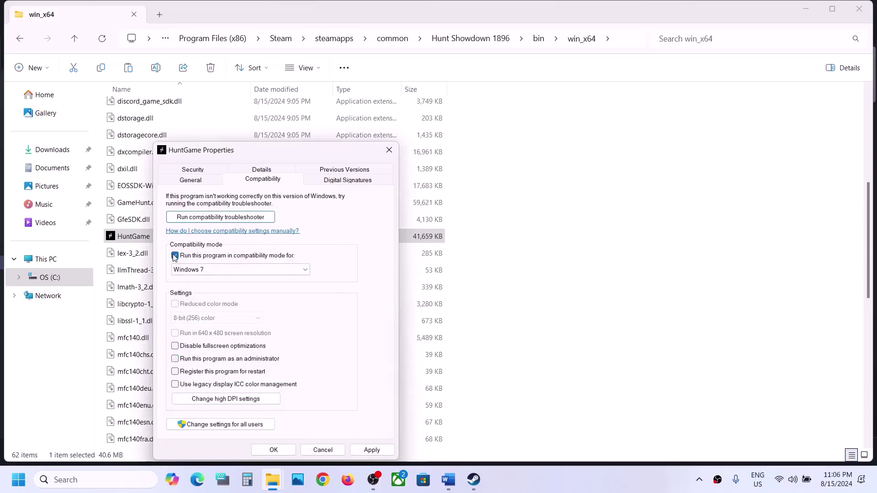
left_click(357, 451)
left_click(276, 450)
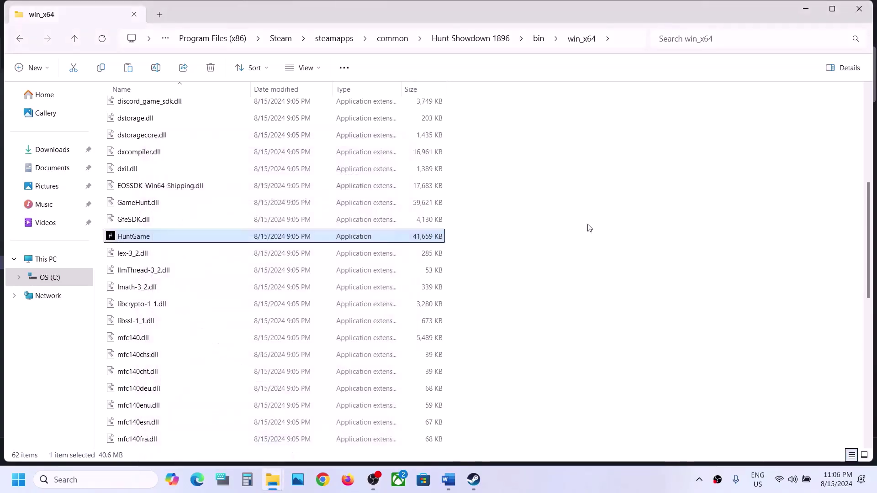
Close the win_x64 folder, switch to the Word document and highlight the Step 6 instruction about a clean graphics driver installation.
left_click(853, 11)
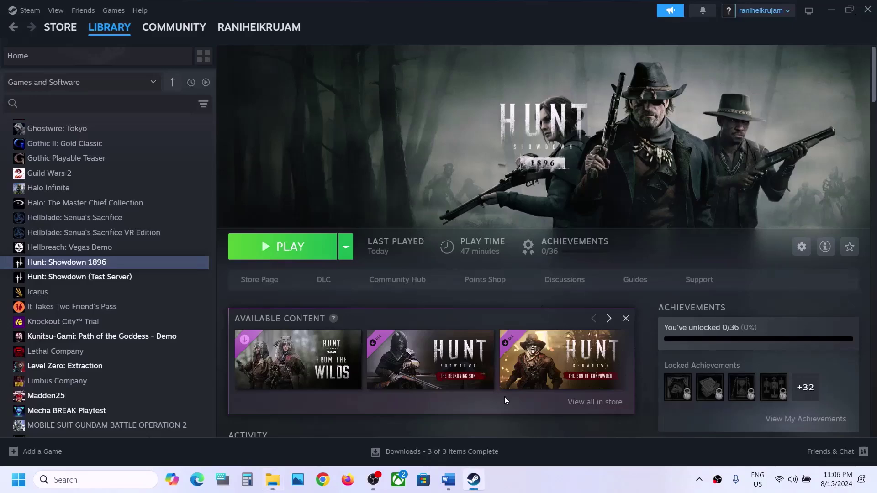
left_click(448, 480)
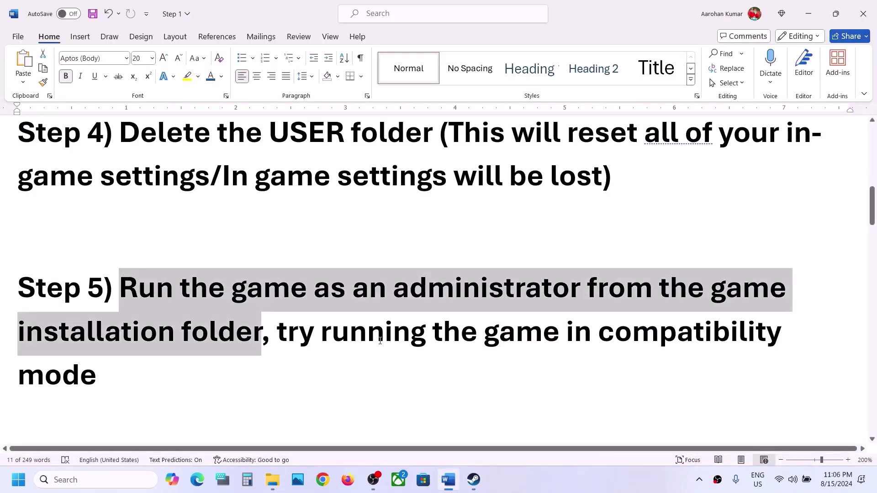
scroll(289, 349, "down", 4)
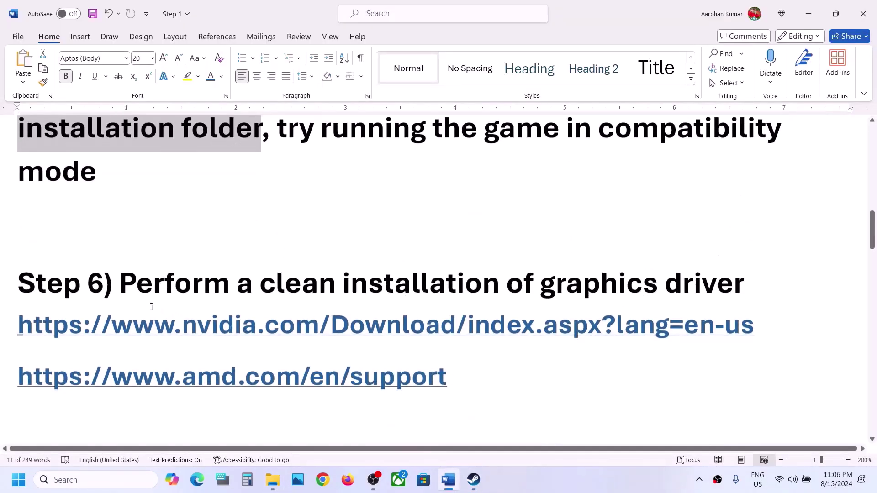
left_click_drag(121, 285, 702, 284)
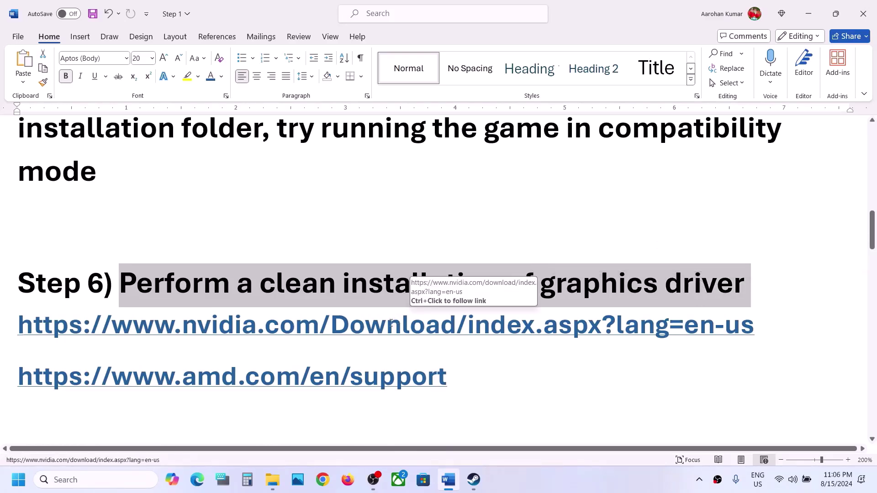
left_click_drag(276, 324, 440, 325)
left_click_drag(156, 387, 323, 381)
left_click(561, 476)
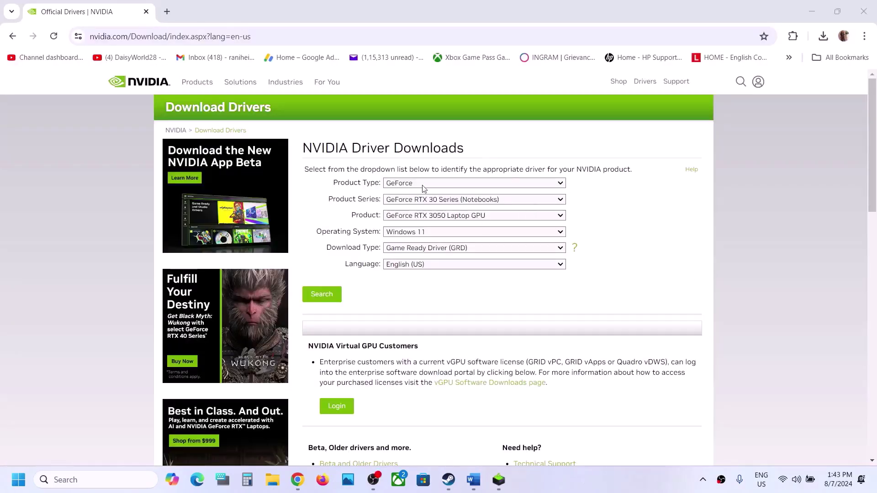
On NVIDIA's driver download page in Chrome, choose product type GeForce and series GeForce RTX 30 Series (Notebooks).
left_click(419, 184)
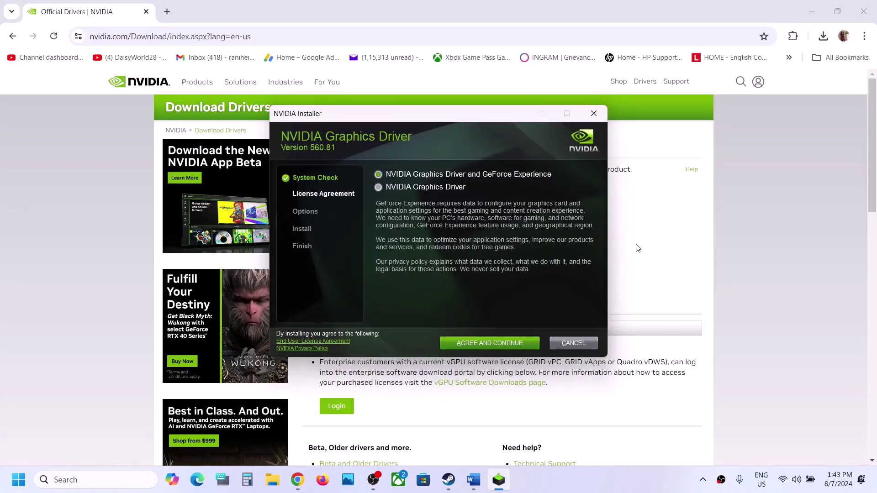
left_click(637, 248)
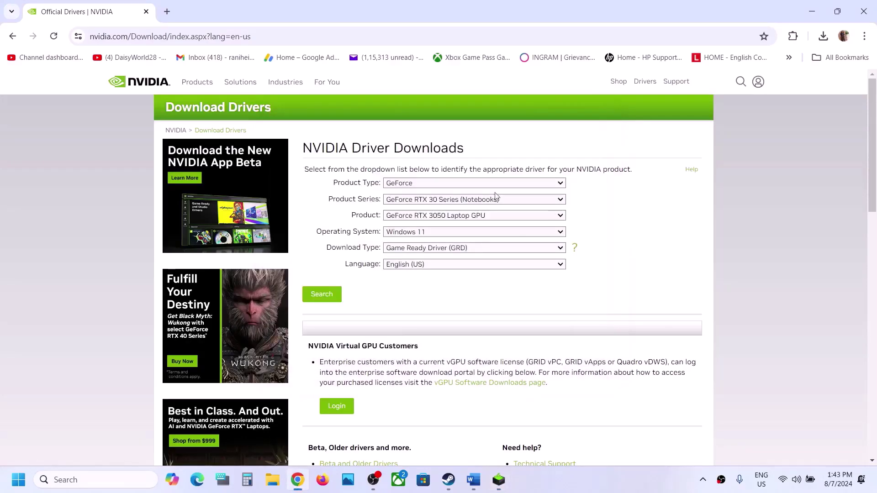
left_click(433, 184)
left_click(643, 215)
left_click(486, 201)
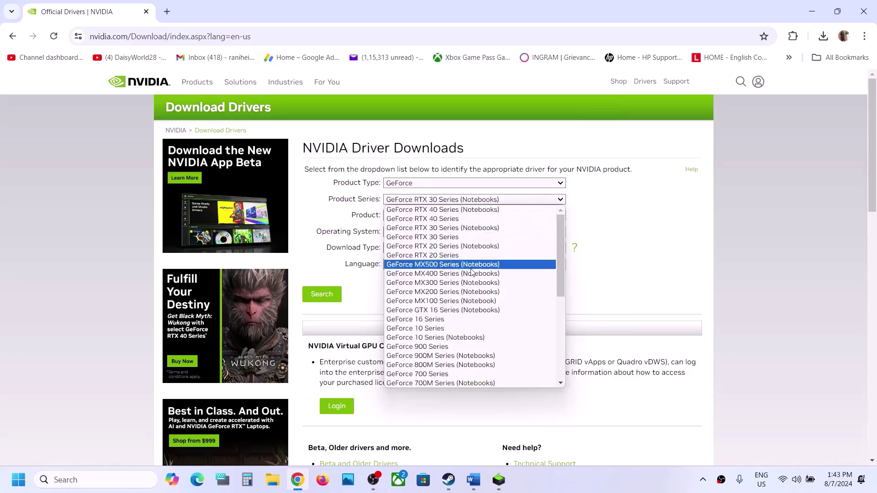
left_click(468, 228)
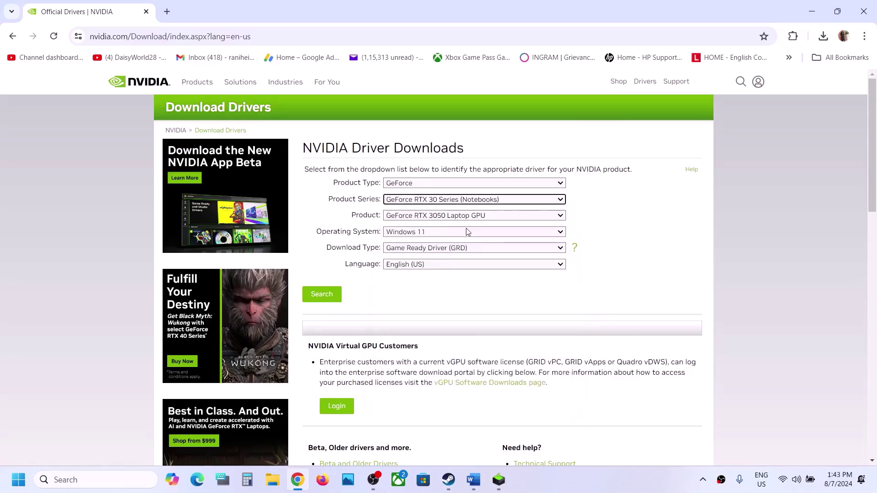
Choose GeForce RTX 3050 Laptop GPU and Windows 11, search for the driver and proceed to its download confirmation page.
left_click(475, 218)
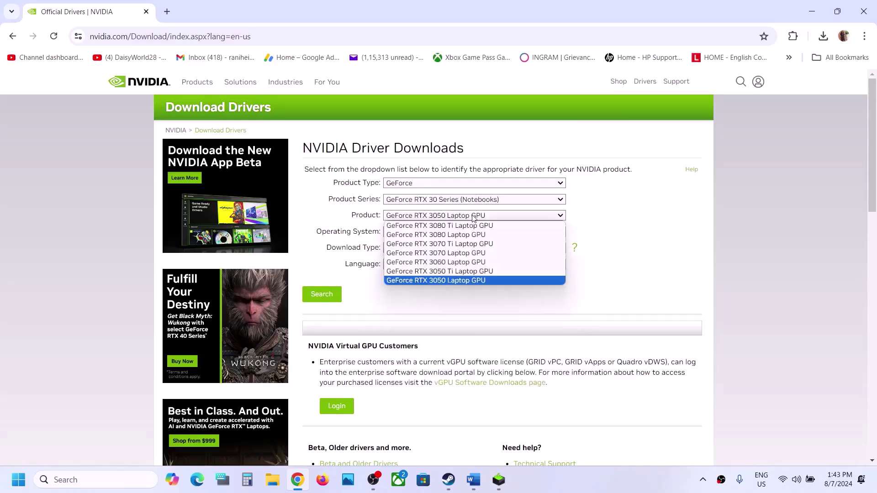
left_click(465, 284)
left_click(428, 234)
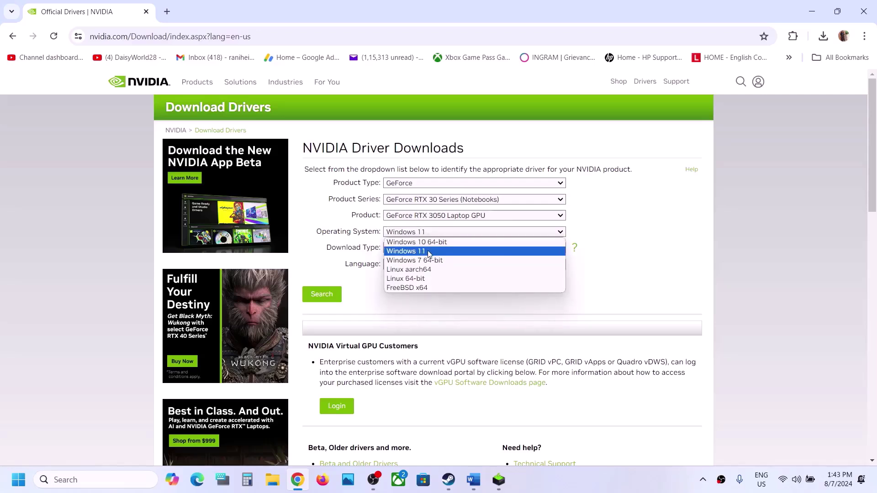
left_click(430, 252)
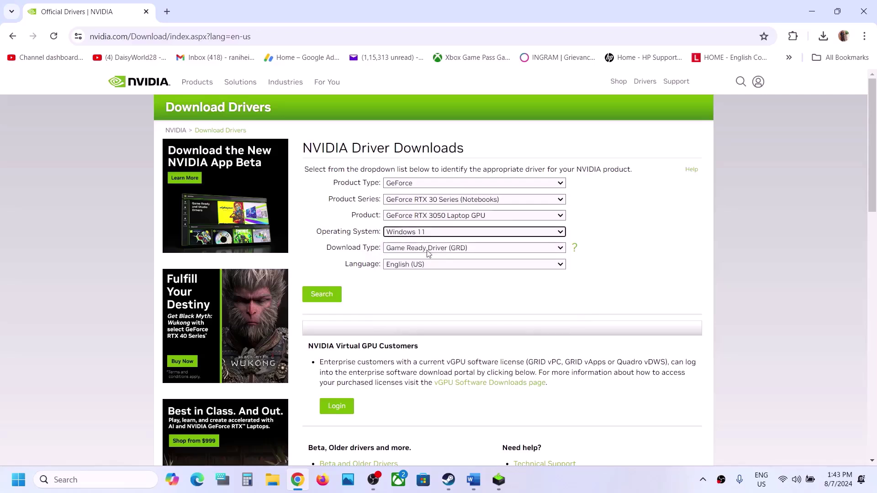
left_click(332, 295)
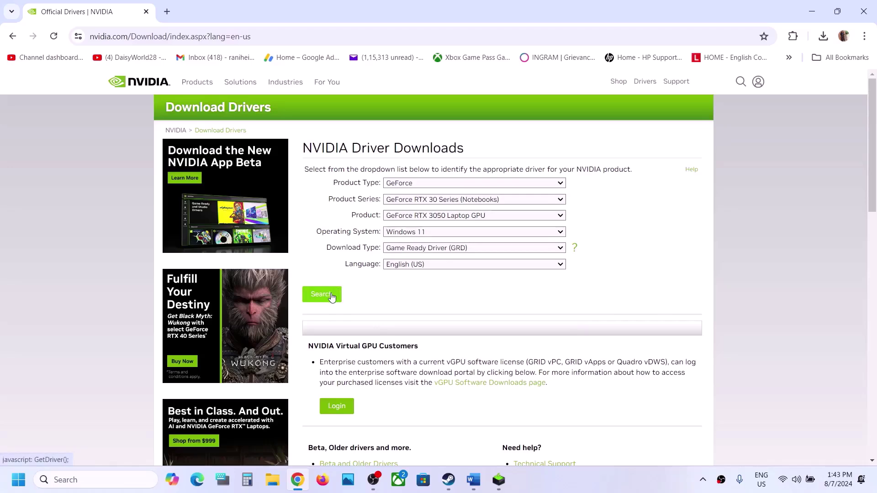
left_click(331, 239)
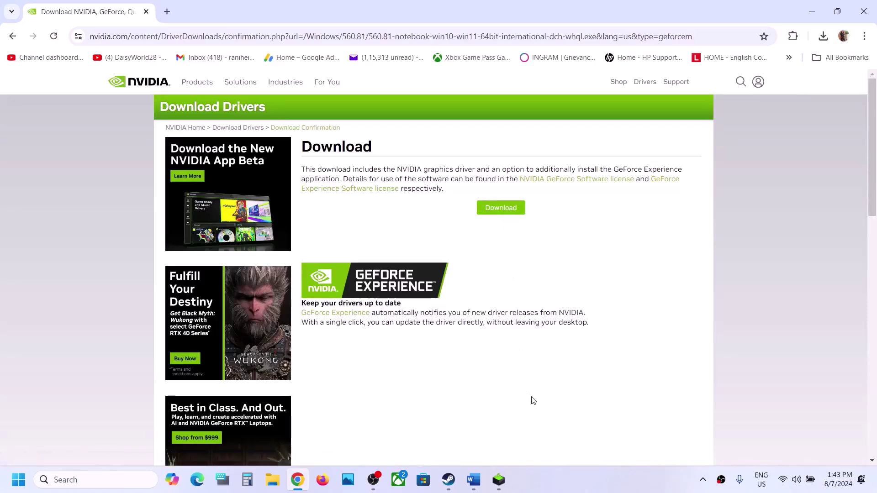
In the NVIDIA installer, accept the license, choose Custom (Advanced) installation, enable Perform a clean installation and start installing the driver.
left_click(499, 476)
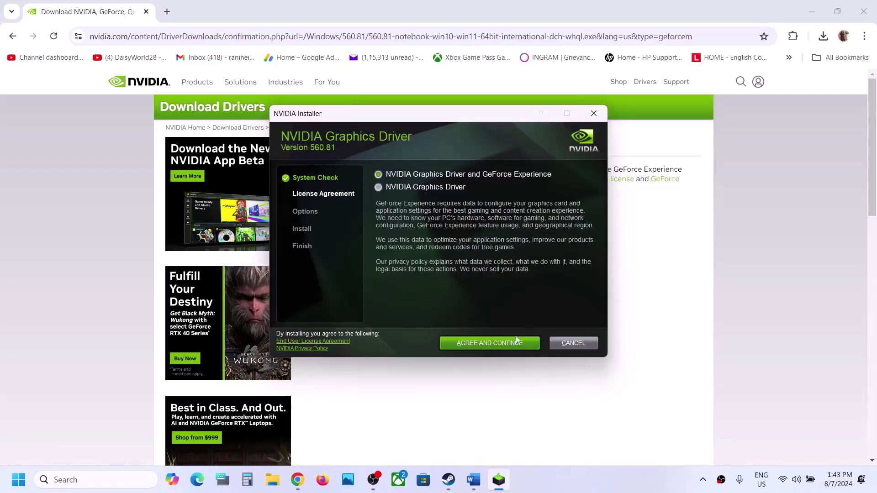
left_click(498, 343)
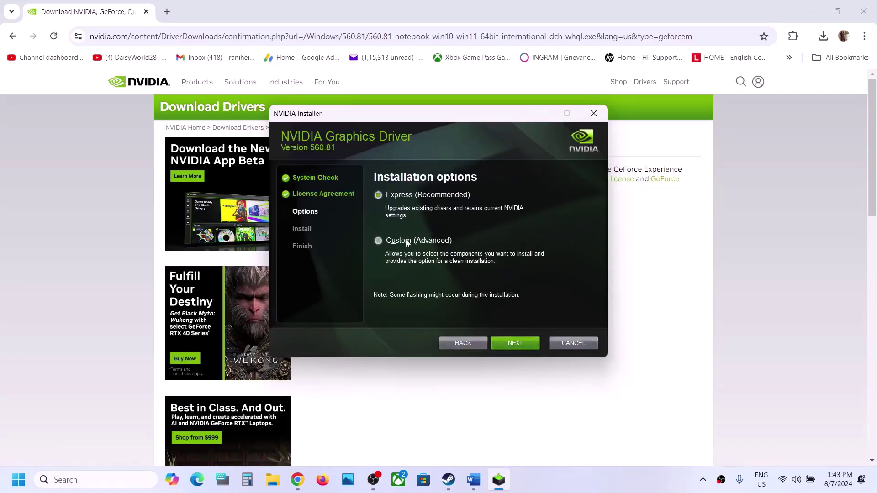
left_click(406, 240)
left_click(513, 343)
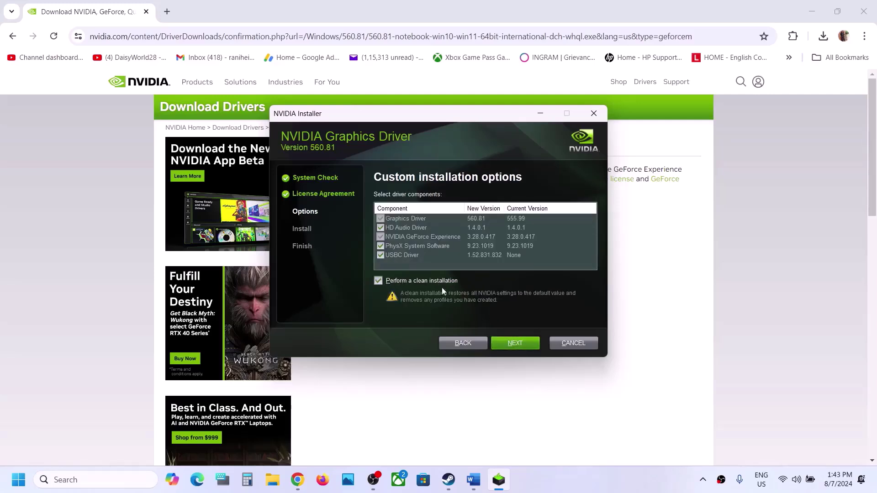
left_click(379, 281)
left_click(520, 345)
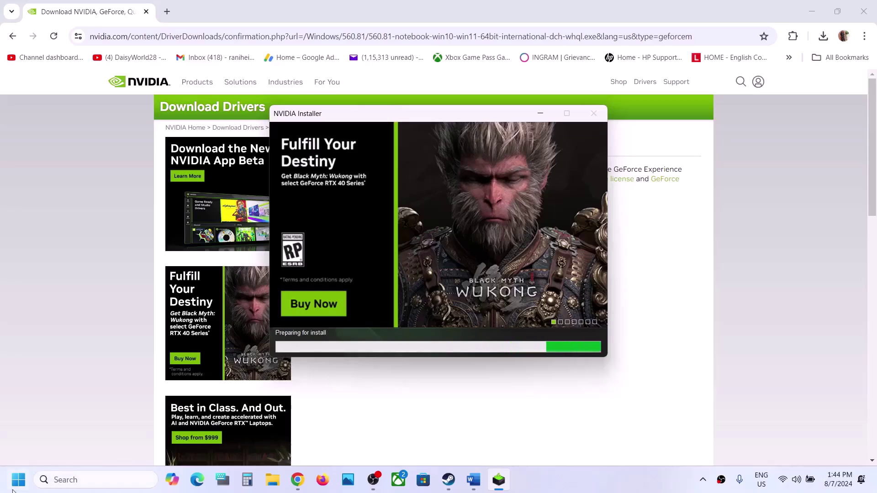
View the Windows power options for restarting the computer, and dismiss them.
key("super")
left_click(330, 440)
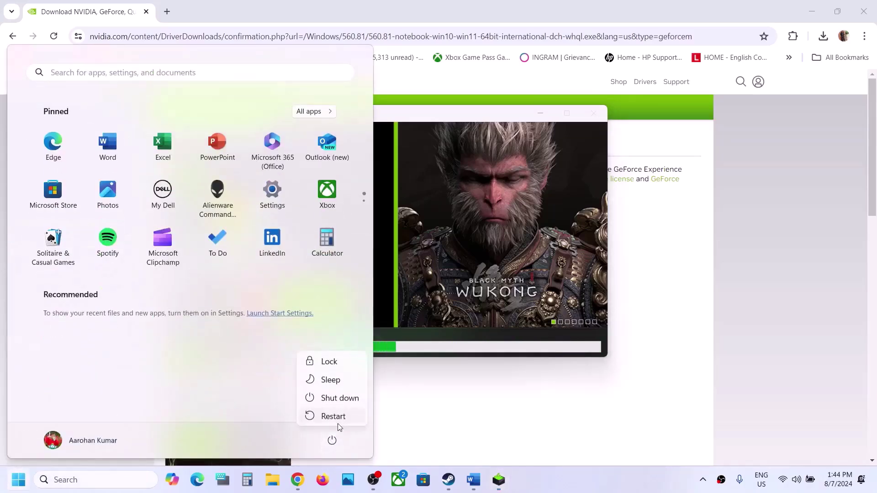
key("Escape")
left_click(530, 261)
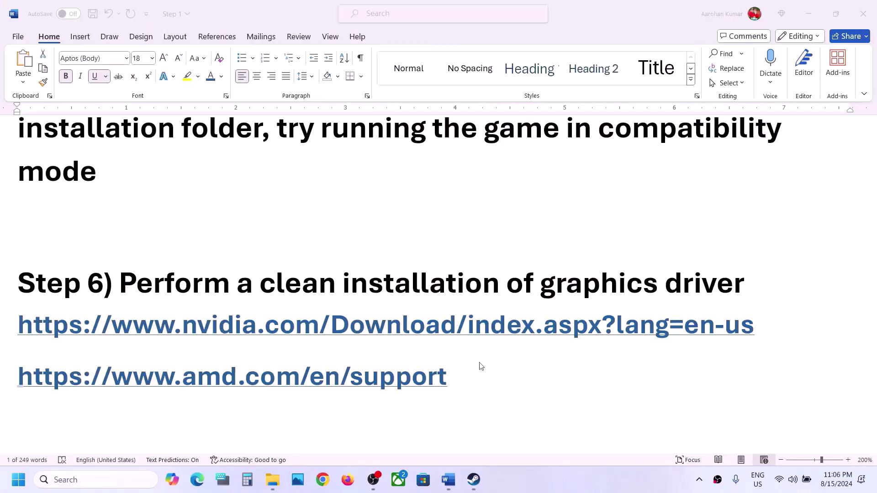
In the Word document, go to the Step 7 instruction about the dedicated graphics card and highlight the word "graphics".
scroll(398, 345, "down", 3)
scroll(399, 345, "down", 2)
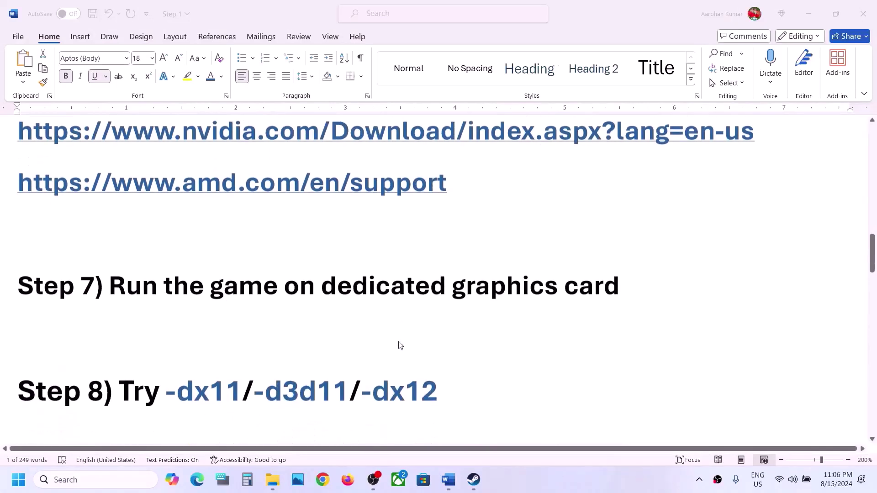
scroll(257, 304, "up", 2)
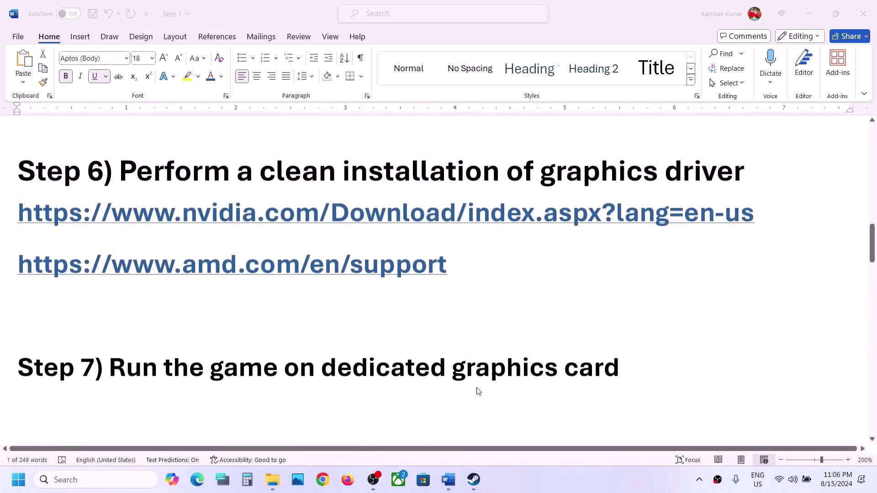
double_click(499, 371, "ctrl")
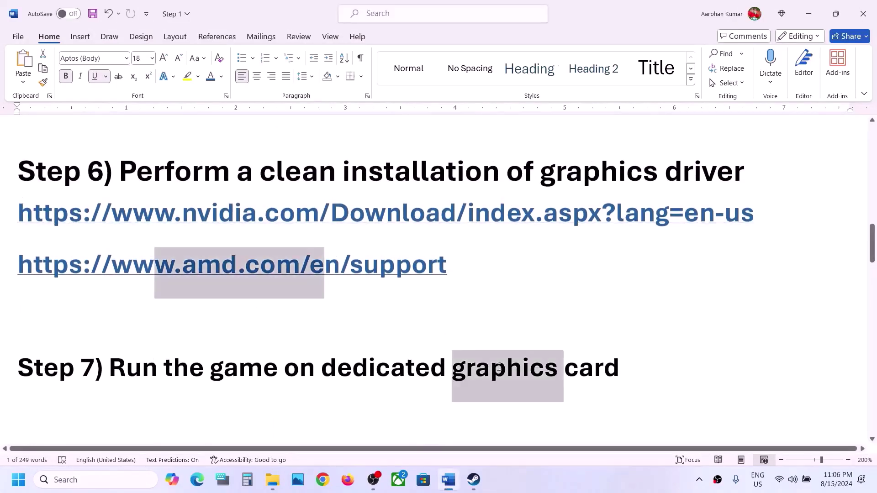
Search Windows for "graphics" and open Graphics settings.
left_click(73, 491)
type("w.amd.com/e")
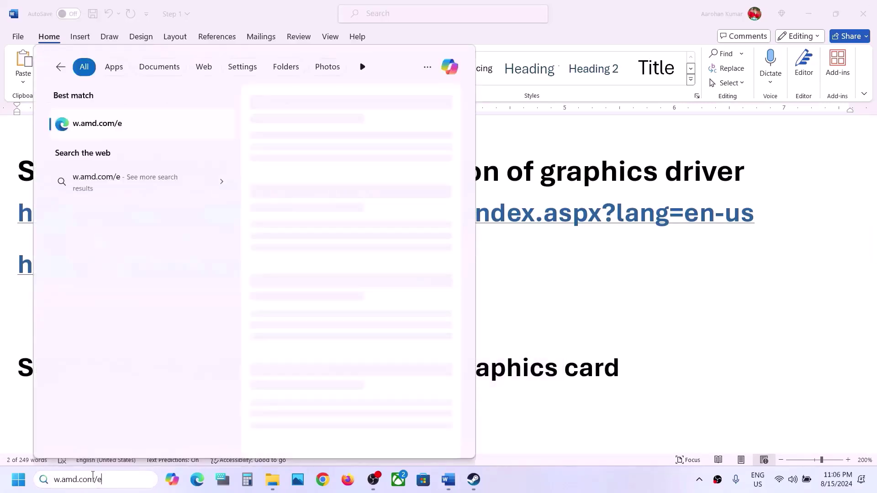
left_click_drag(111, 487, 49, 476)
type("graphics")
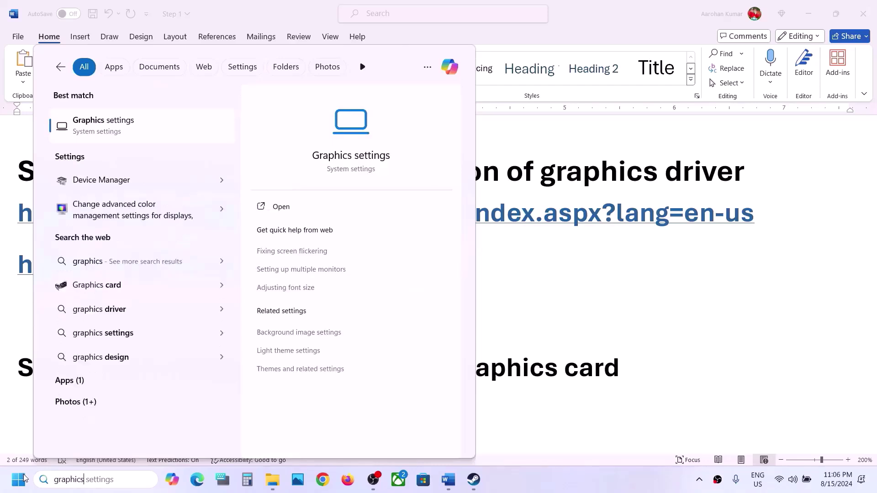
left_click(97, 126)
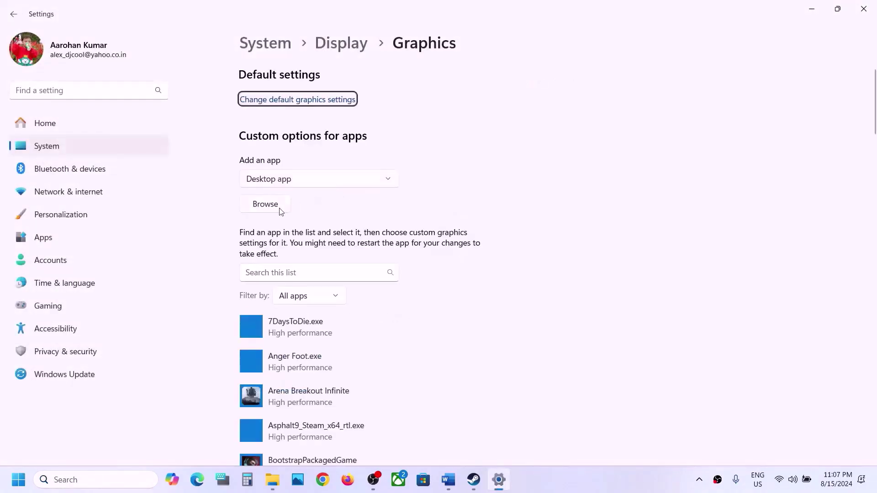
Add the HuntGame application from Hunt Showdown 1896\bin\win_x64 as a desktop app with custom graphics options.
left_click(280, 211)
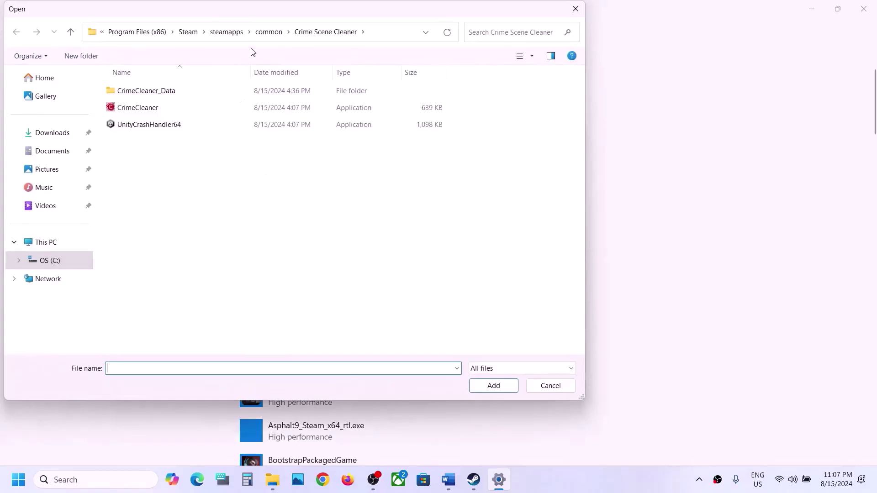
left_click(262, 33)
left_click(152, 160)
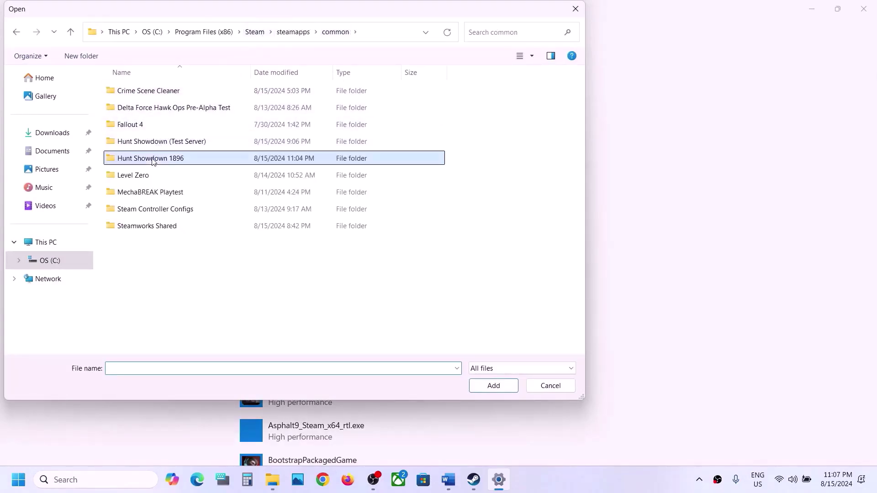
double_click(152, 160)
double_click(130, 91)
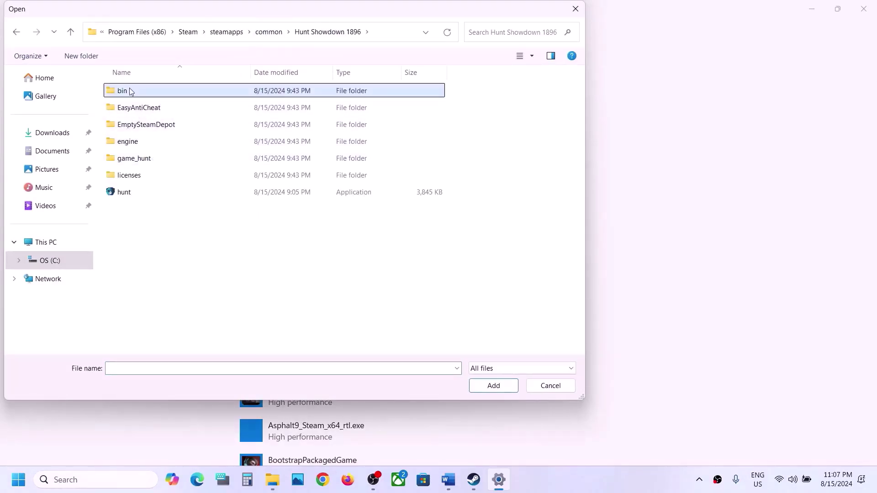
double_click(130, 92)
left_click(145, 176)
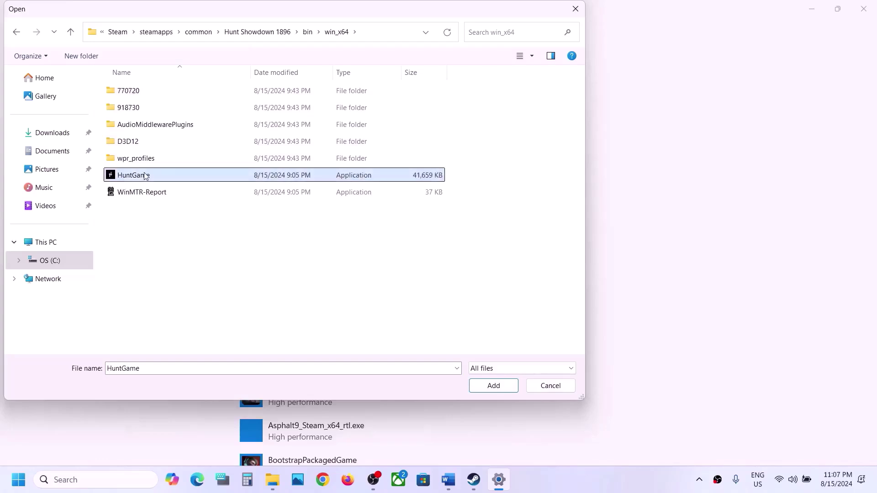
left_click(490, 385)
Set HuntGame's graphics preference to High performance, save it and close Settings.
scroll(489, 384, "down", 1)
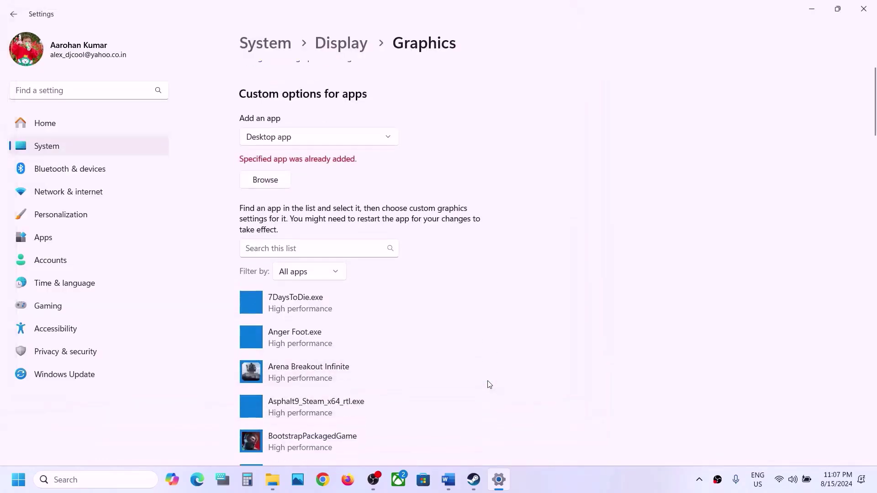
scroll(490, 385, "down", 12)
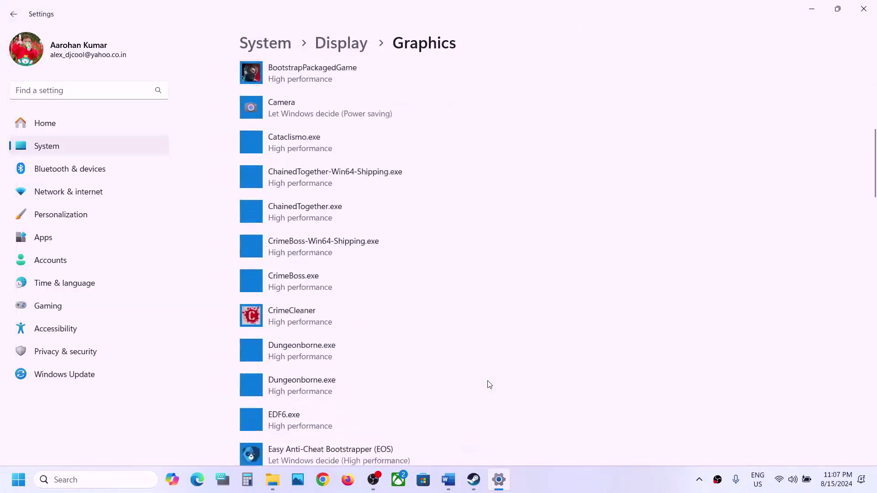
scroll(489, 386, "down", 1)
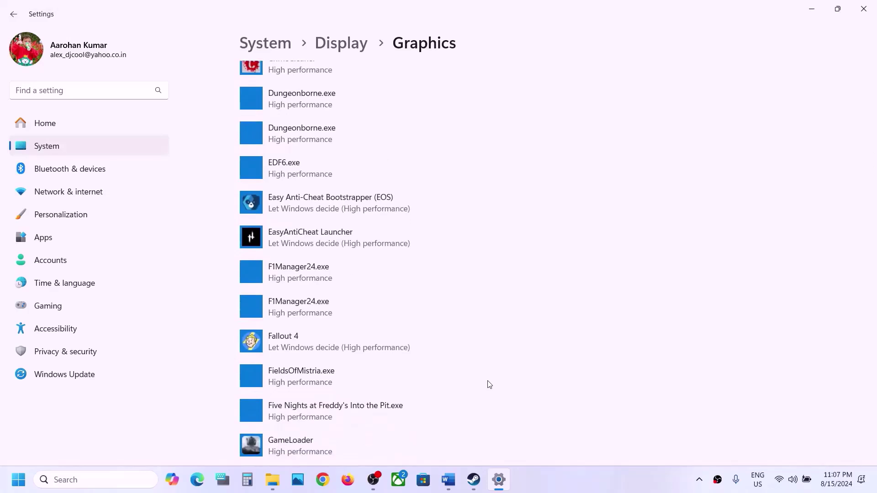
scroll(489, 385, "down", 4)
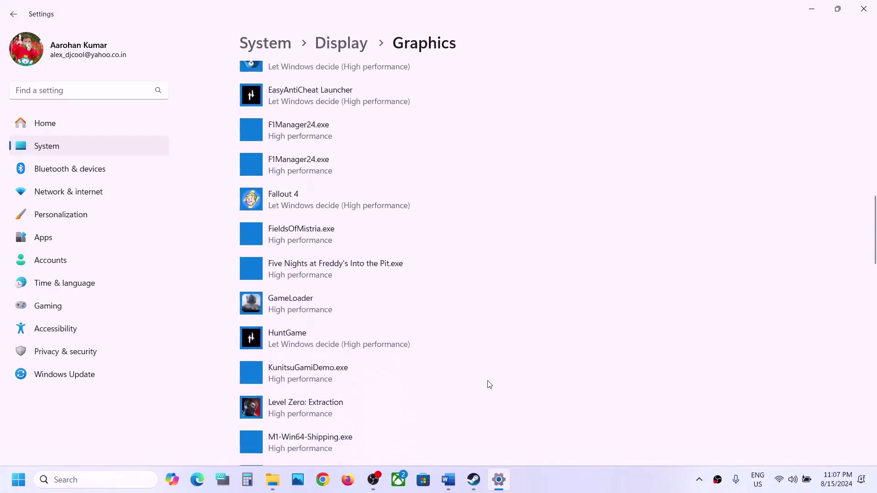
scroll(489, 385, "down", 1)
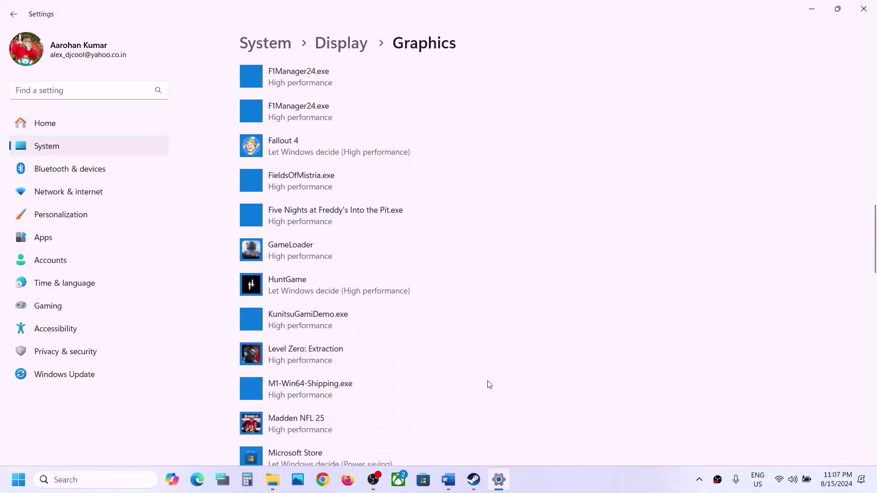
left_click(348, 296)
left_click(406, 343)
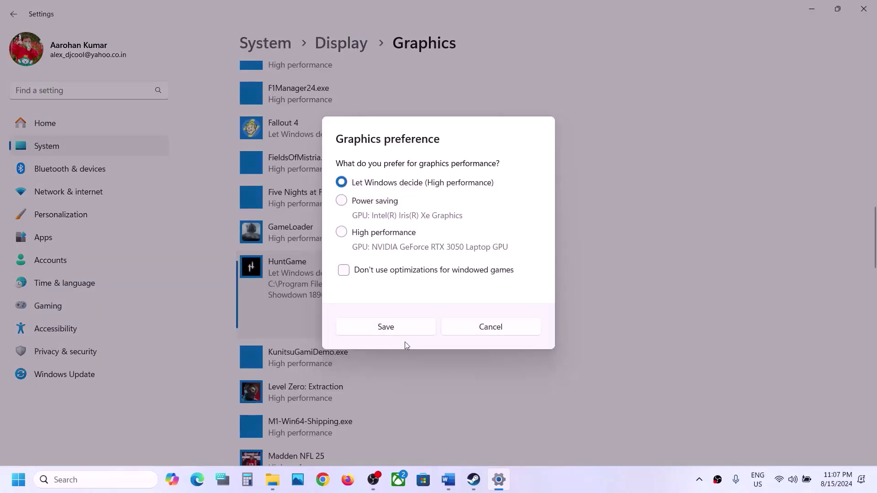
left_click(357, 235)
left_click(403, 333)
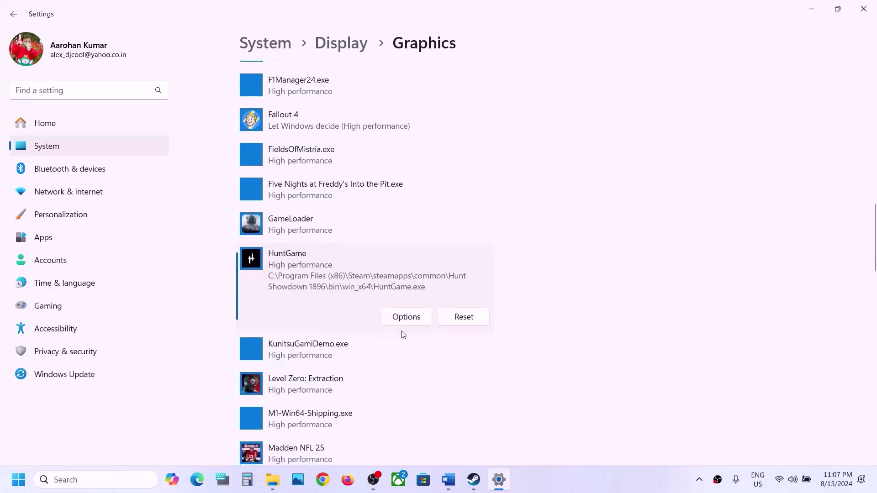
scroll(402, 334, "down", 1)
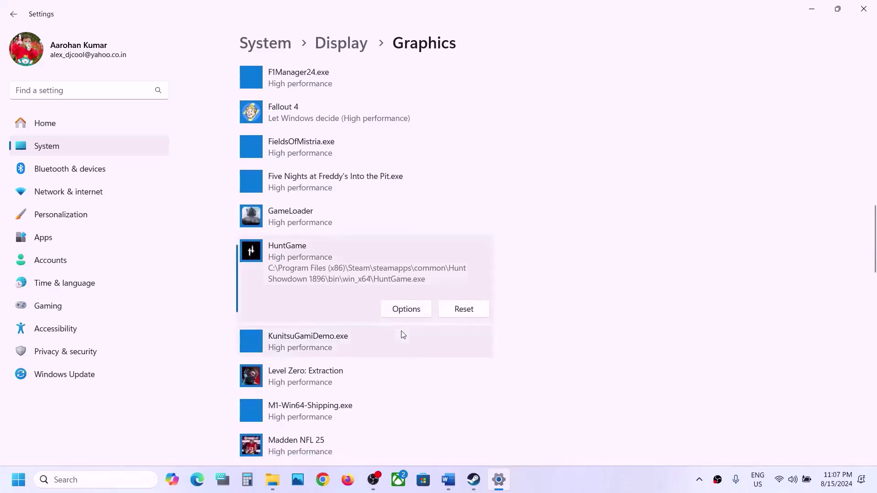
left_click(862, 14)
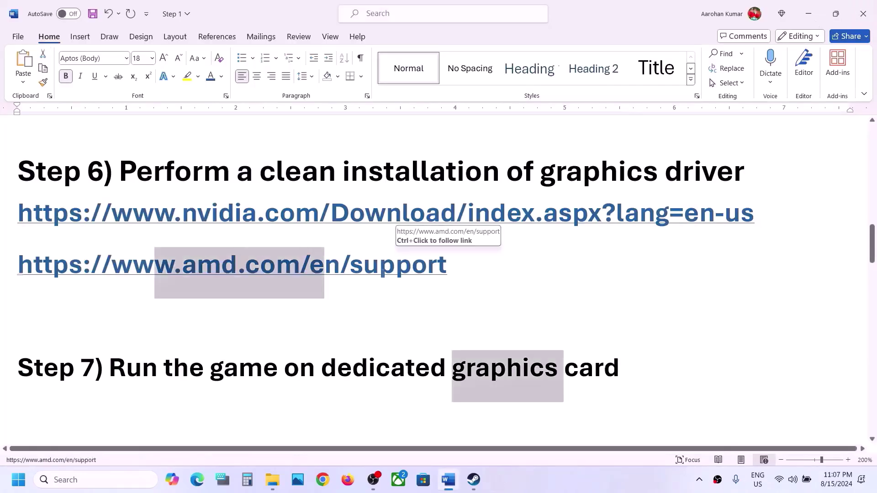
In the Word document, highlight the Step 8 launch options -dx11, -d3d11 and -dx12.
scroll(383, 273, "down", 3)
scroll(383, 273, "up", 1)
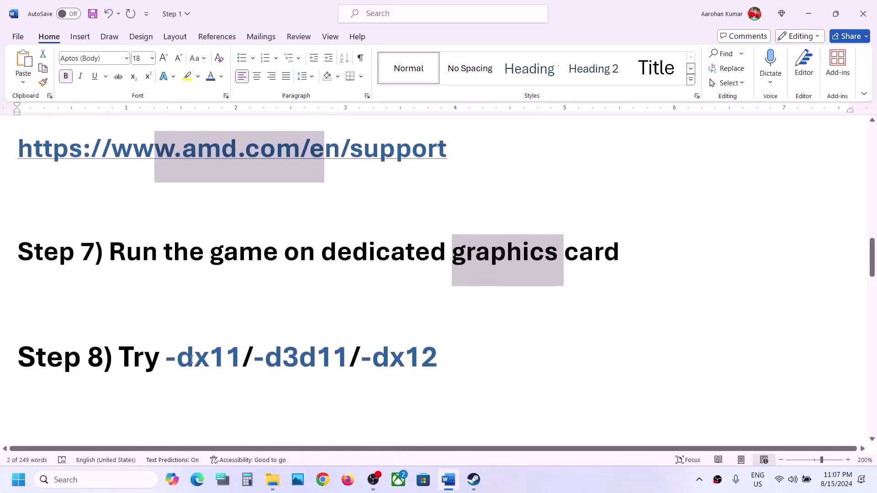
left_click_drag(177, 357, 495, 370)
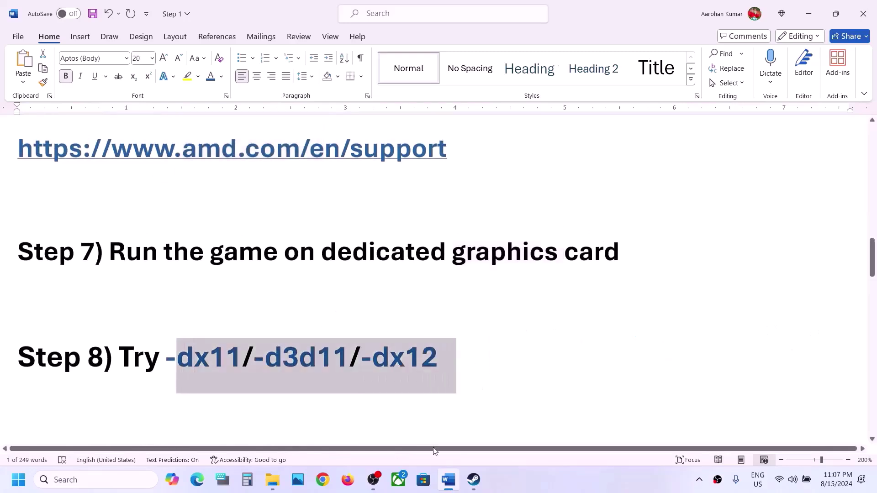
Switch to Steam, set the launch options of Hunt: Showdown 1896 to -dx11 and close its properties.
left_click(480, 489)
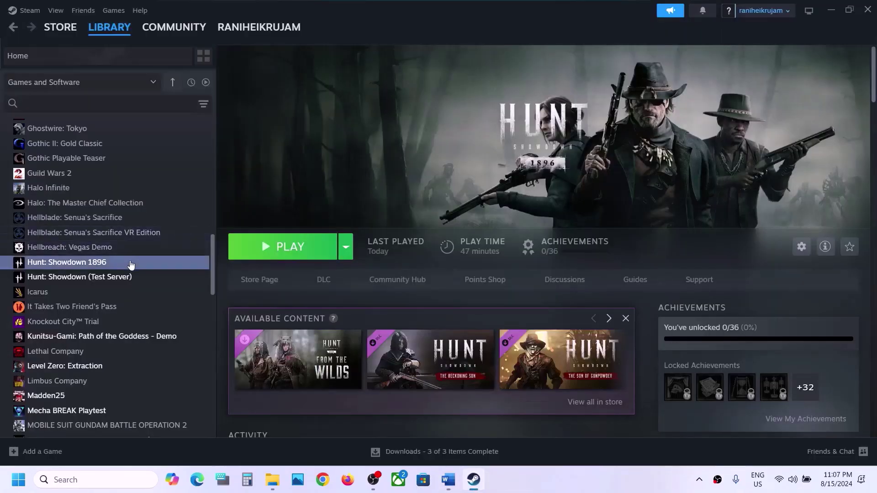
right_click(130, 263)
left_click(165, 357)
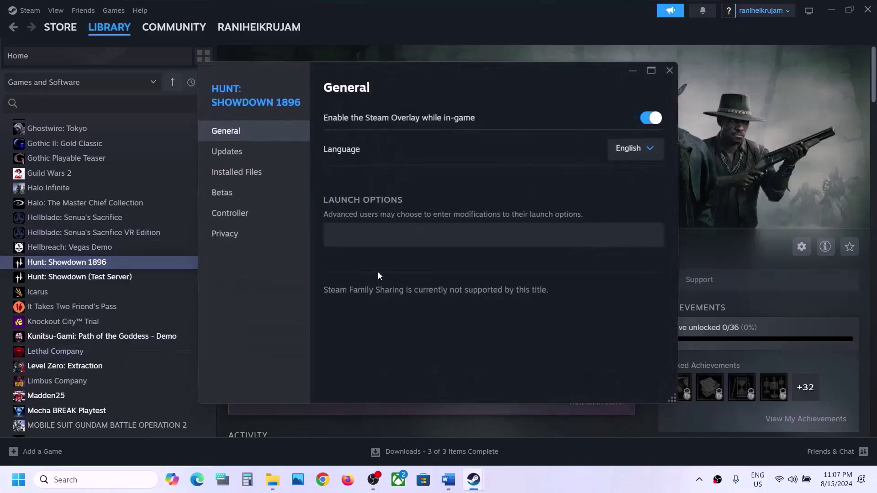
left_click(371, 227)
left_click(667, 73)
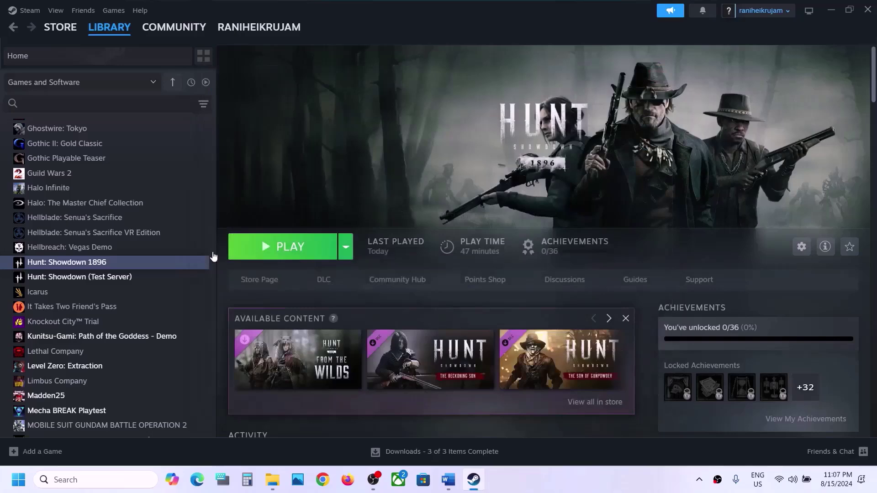
Replace the launch options of Hunt: Showdown 1896 with -d3d11 and close its properties.
right_click(120, 268)
left_click(162, 359)
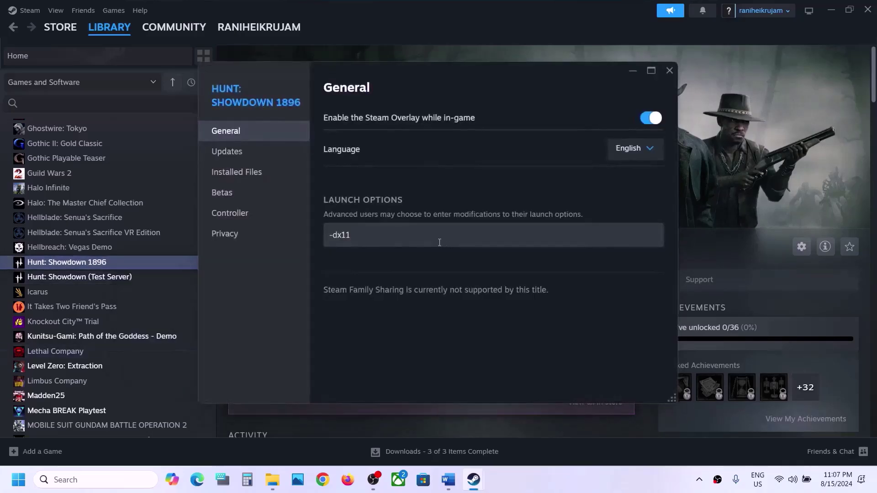
left_click_drag(394, 238, 291, 246)
type("-")
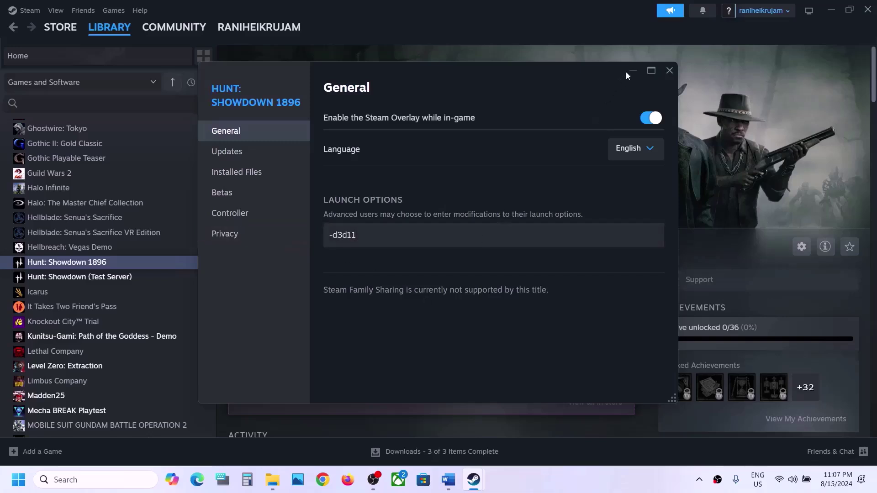
left_click(670, 70)
Reopen the properties of Hunt: Showdown 1896 and change its launch options to -dx12.
right_click(130, 268)
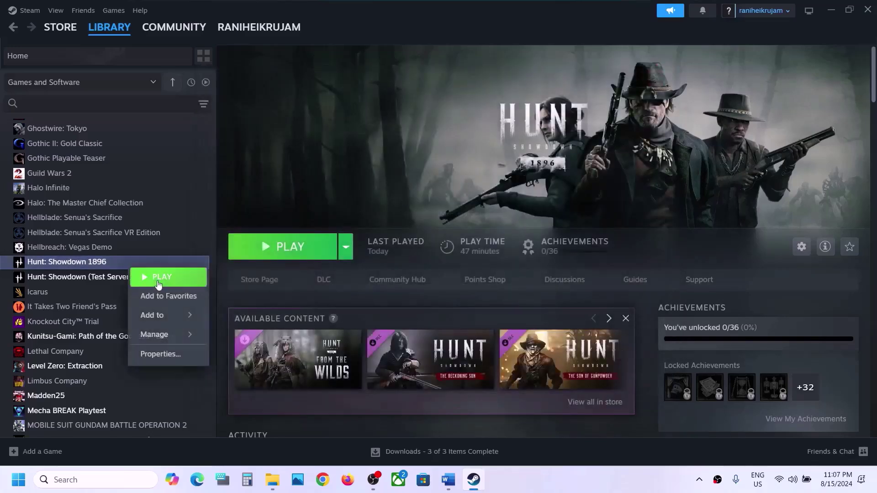
left_click(170, 355)
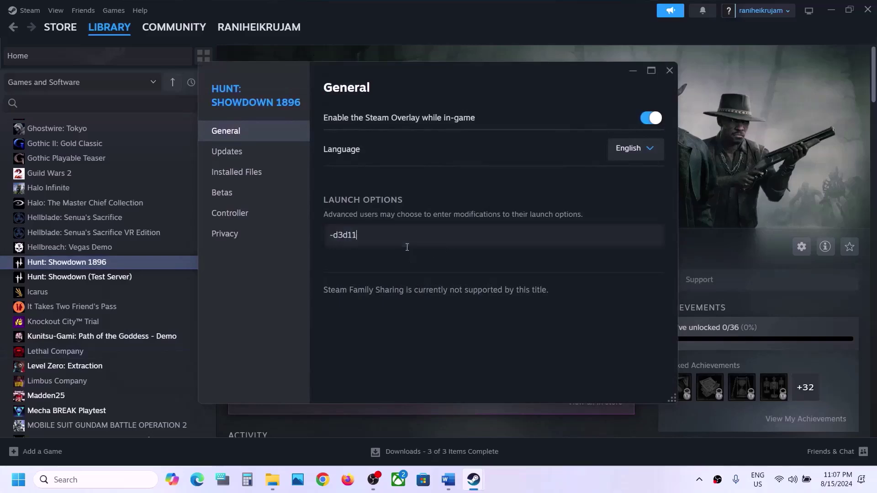
key("ctrl+a")
type("-dx12")
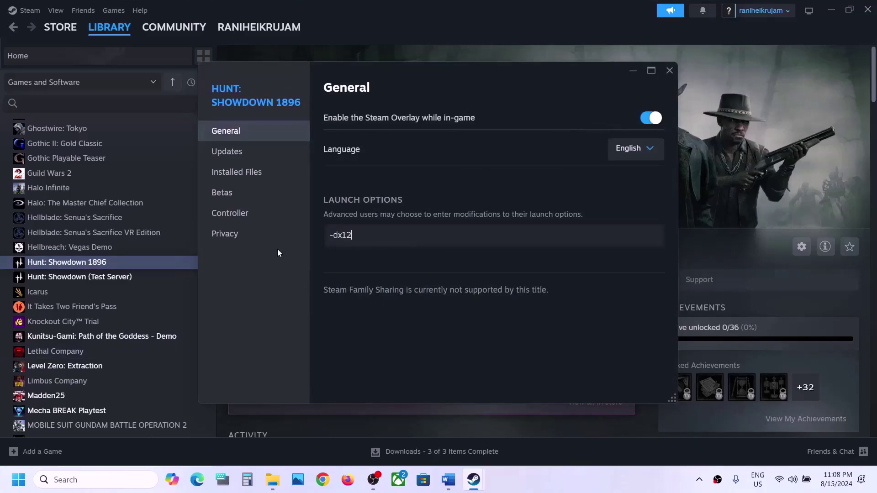
Reopen the properties of Hunt: Showdown 1896, clear its launch options and close the properties.
left_click(669, 71)
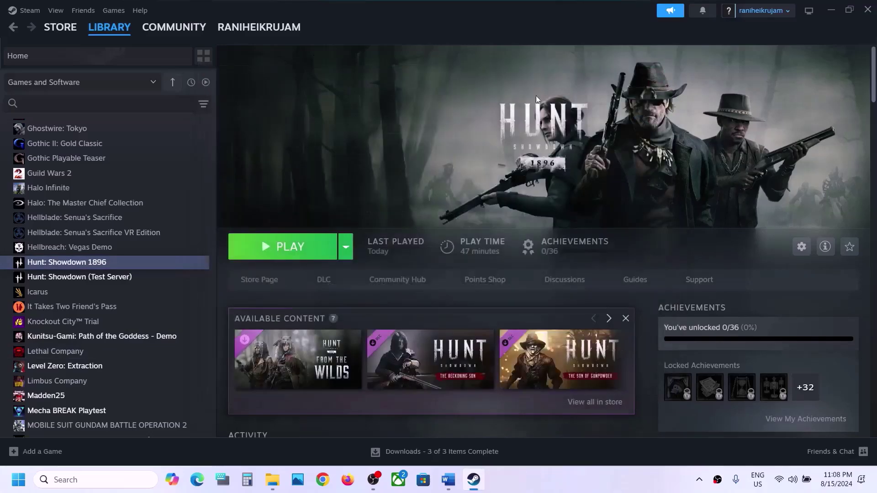
right_click(184, 263)
left_click(217, 350)
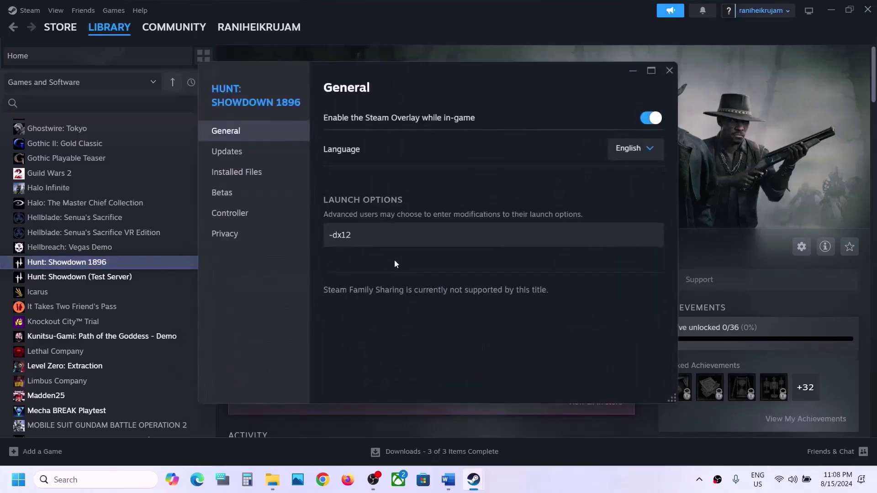
left_click_drag(383, 236, 283, 250)
key("BackSpace")
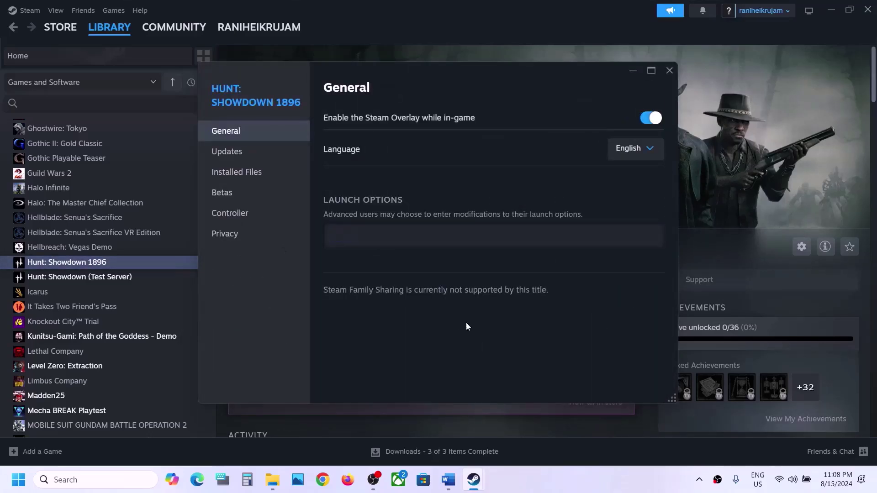
left_click(670, 71)
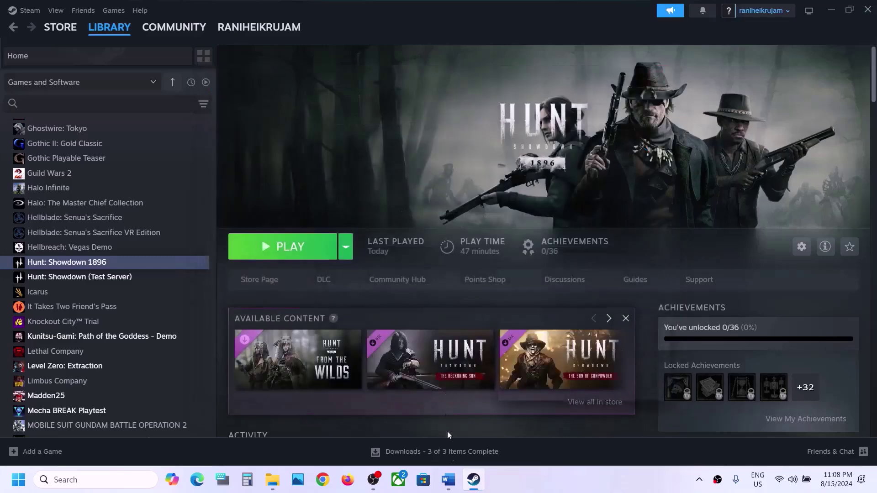
Switch to the Word document and highlight the Step 9 text about rolling back the graphics driver.
left_click(448, 480)
scroll(428, 357, "down", 3)
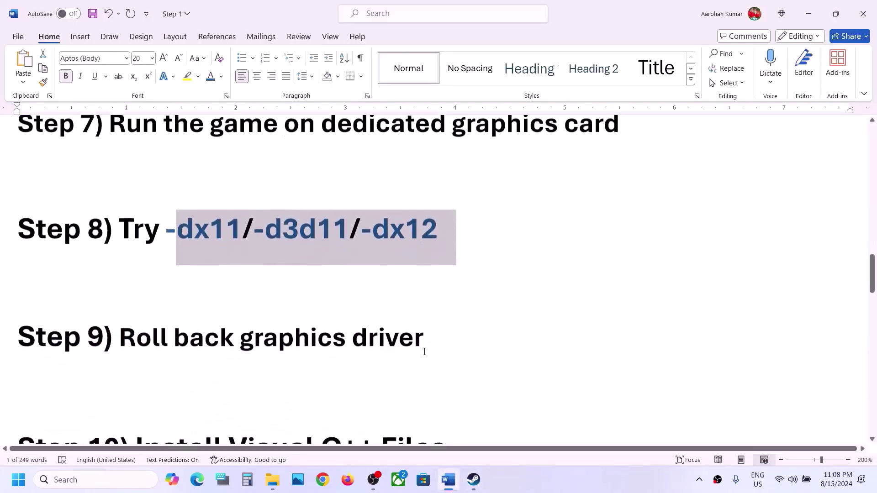
left_click_drag(163, 328, 466, 313)
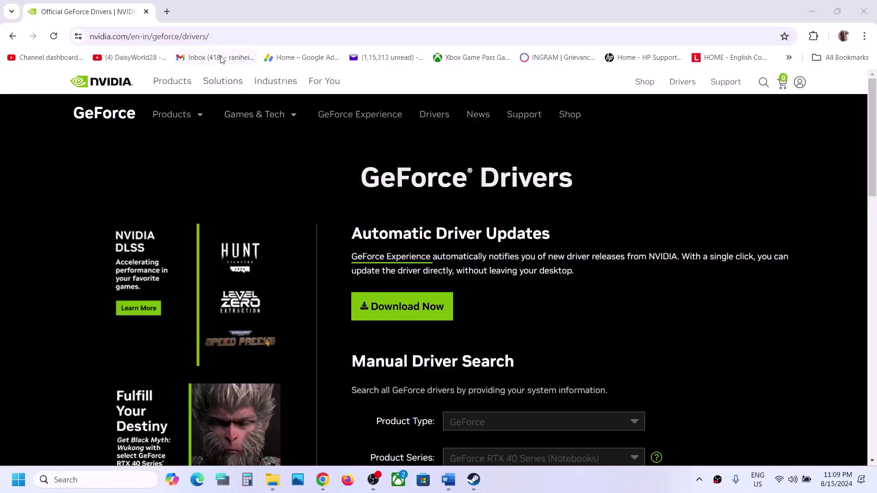
On NVIDIA's GeForce drivers page in Chrome, search manually for GeForce RTX 30 Series (Notebooks), RTX 3050 Laptop GPU, Windows 11 drivers.
left_click(216, 32)
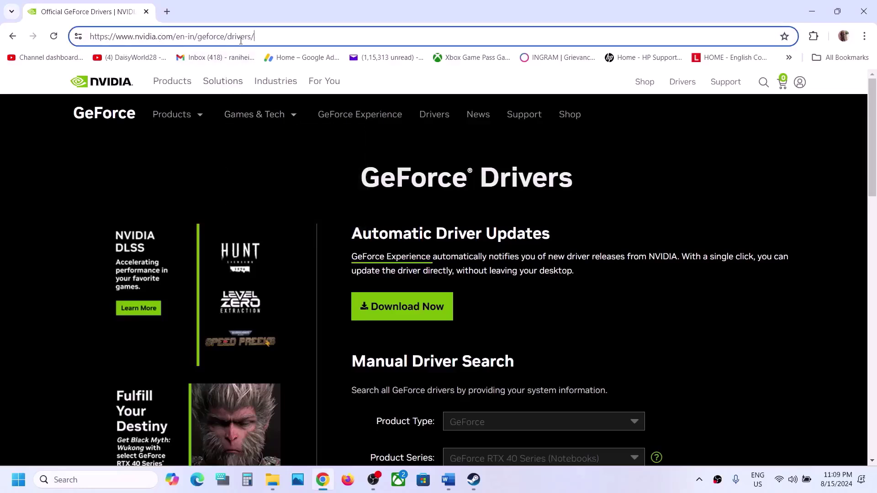
scroll(382, 234, "down", 5)
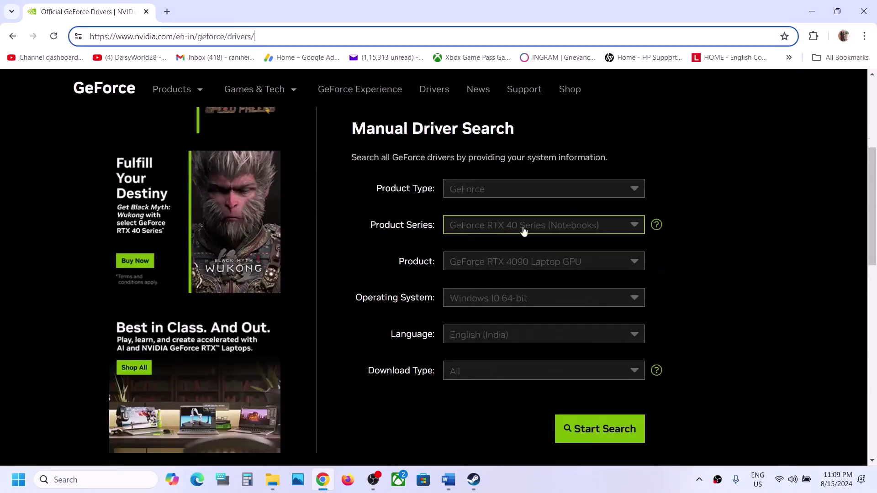
left_click(545, 230)
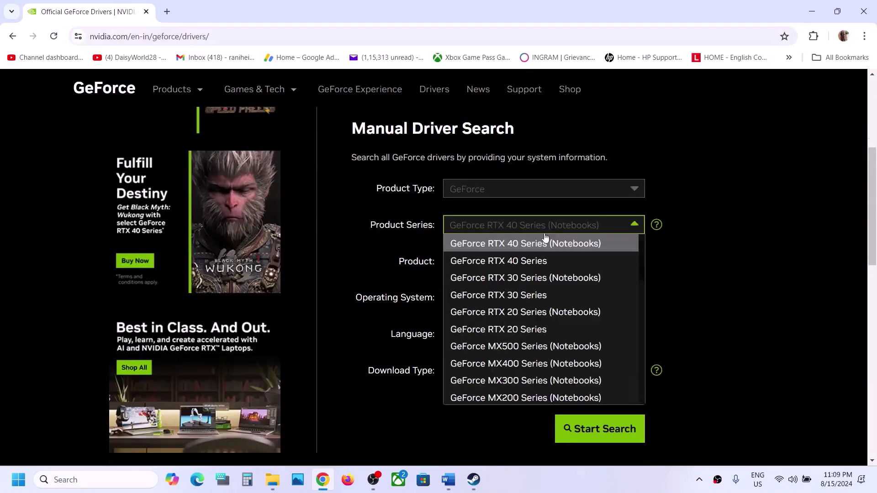
left_click(550, 283)
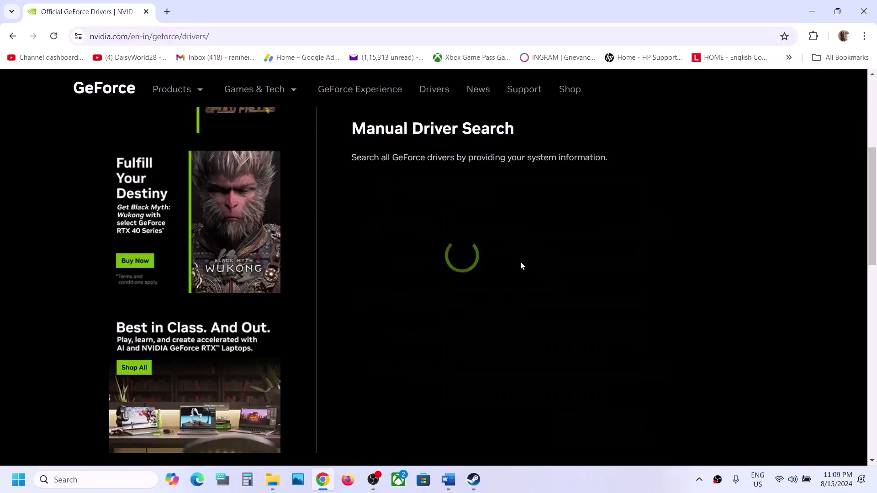
left_click(478, 147)
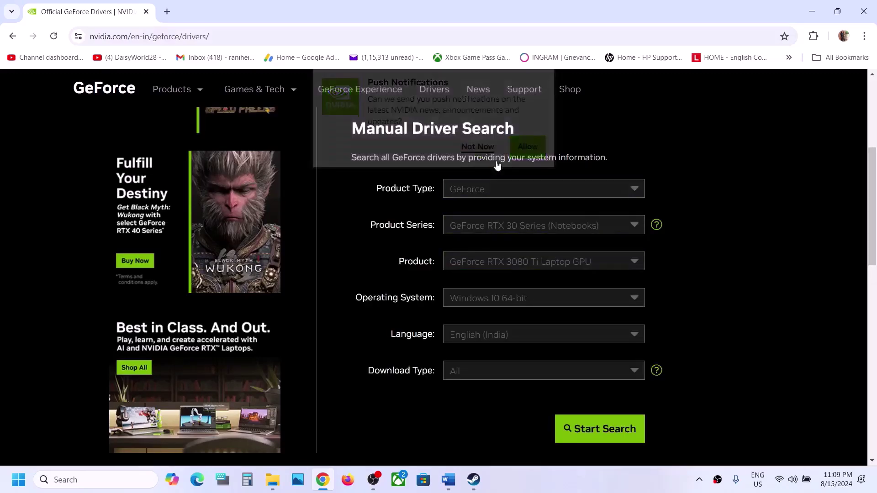
left_click(546, 269)
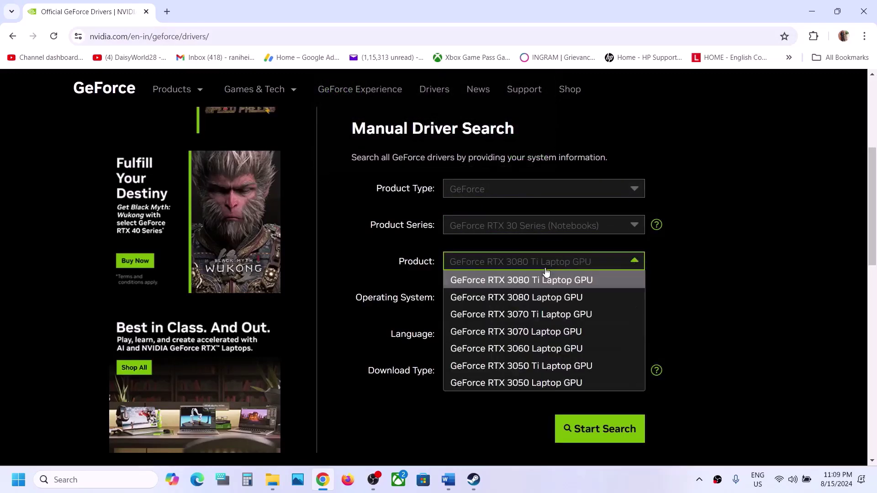
left_click(533, 386)
left_click(531, 300)
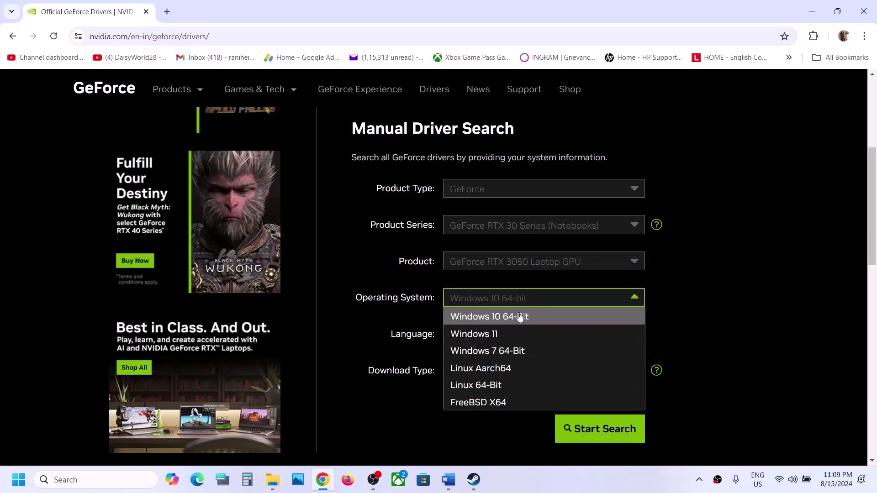
left_click(500, 342)
left_click(591, 430)
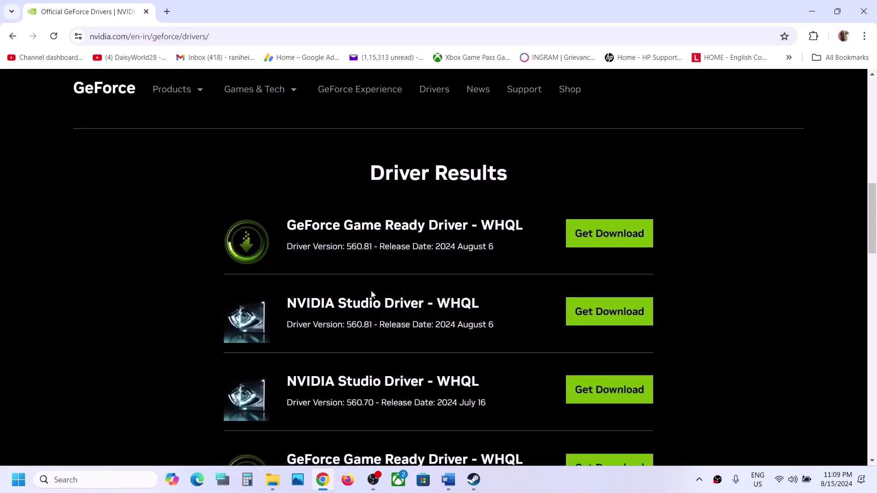
Compare the GeForce Game Ready Driver versions in the results and open the download page of version 560.70.
scroll(365, 305, "down", 1)
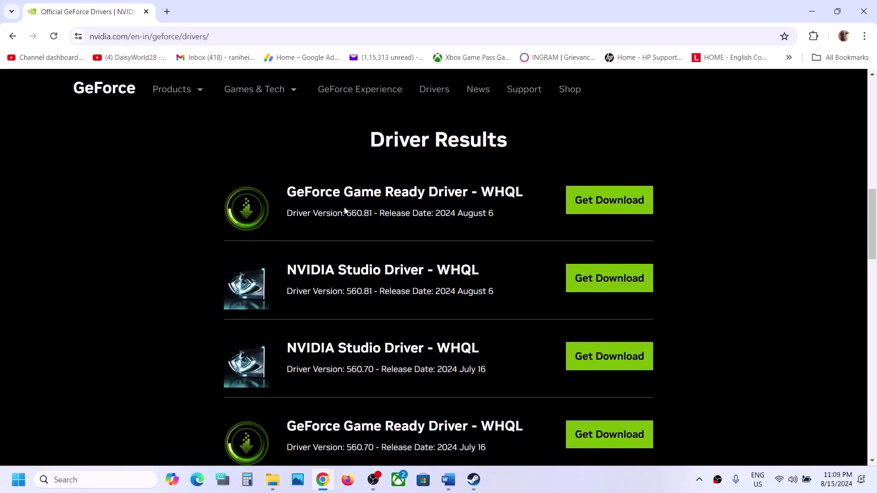
left_click_drag(345, 211, 372, 214)
scroll(372, 214, "down", 2)
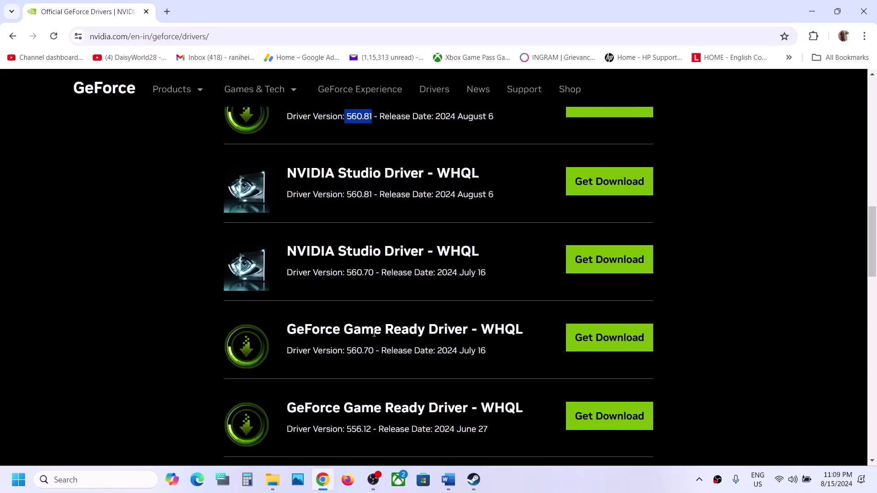
left_click_drag(347, 351, 374, 353)
scroll(374, 352, "down", 1)
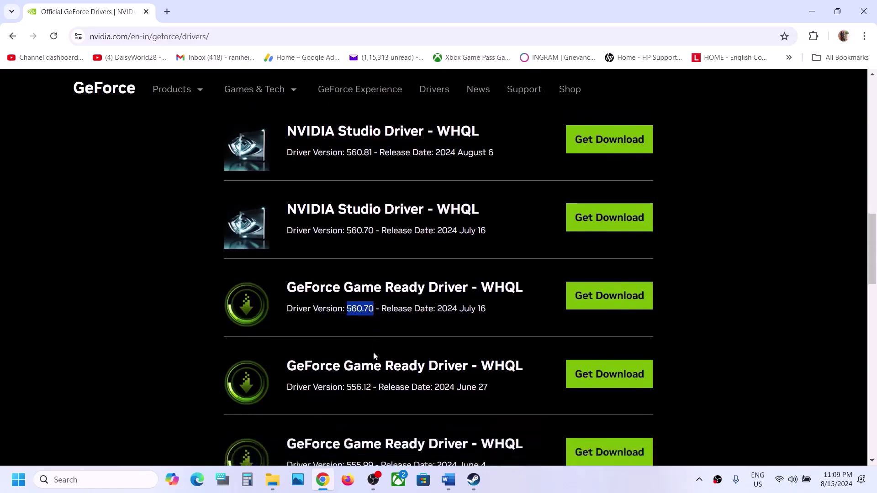
left_click_drag(346, 389, 371, 388)
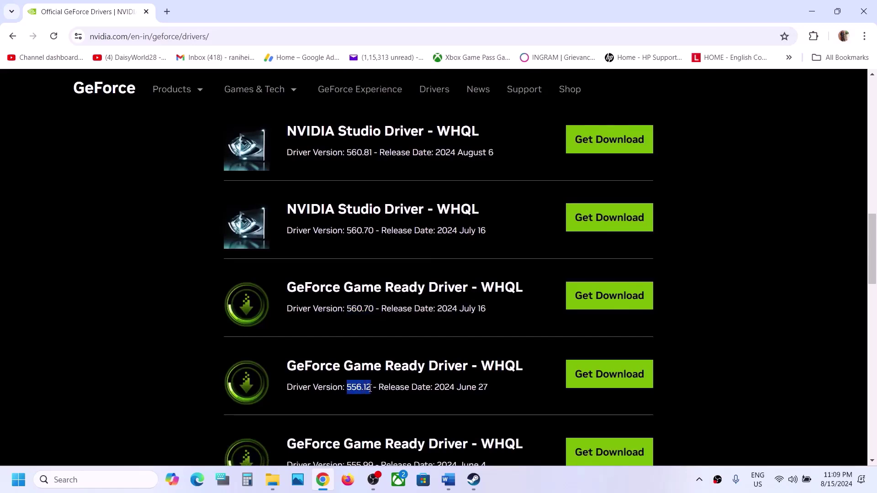
left_click_drag(347, 310, 371, 310)
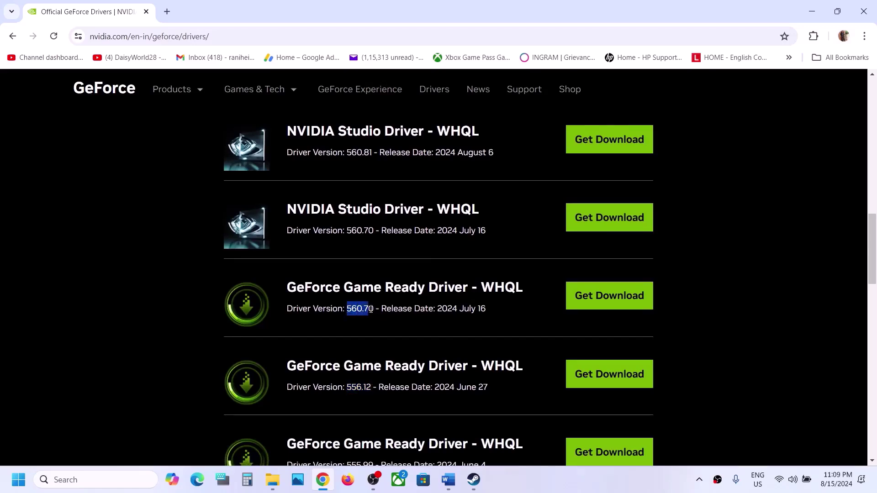
left_click(585, 303)
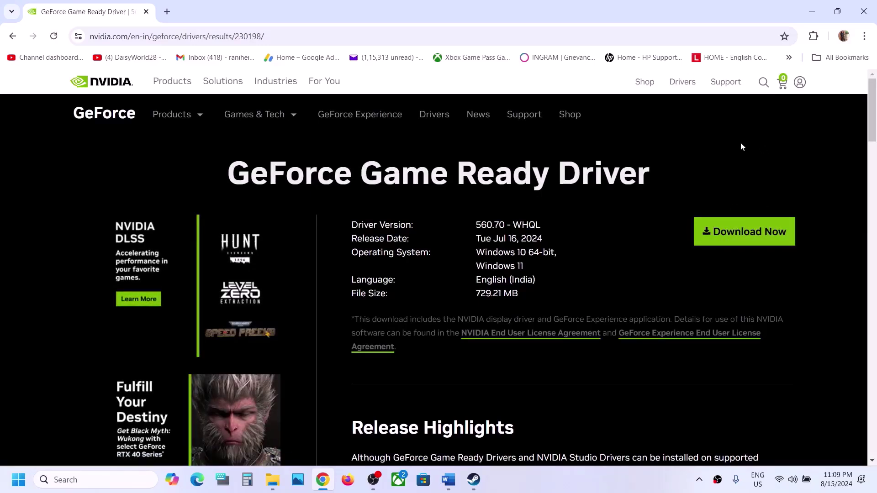
Switch to the Word document and highlight "clean installation" in Step 6 and the roll back instruction in Step 9.
mouse_move(448, 479)
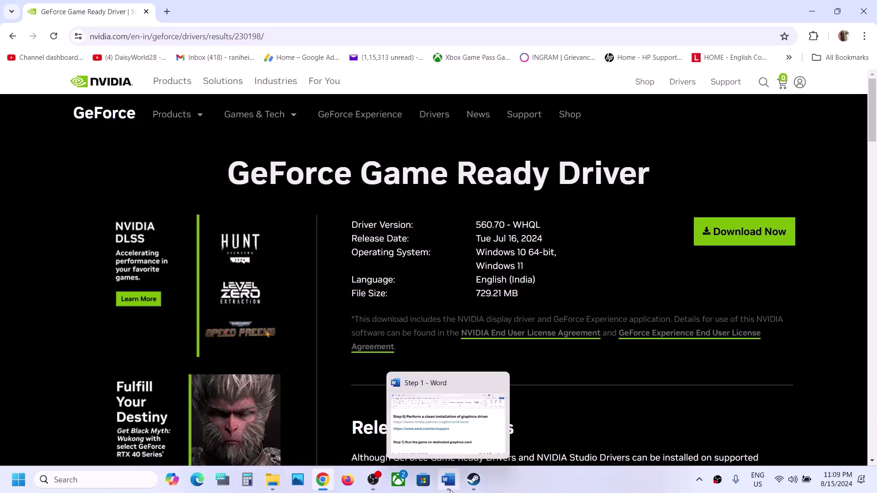
left_click(448, 442)
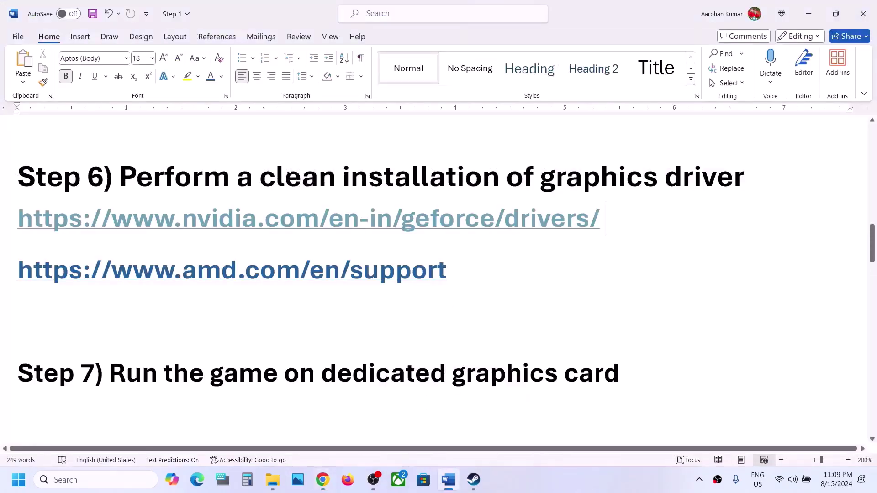
left_click_drag(285, 176, 449, 185)
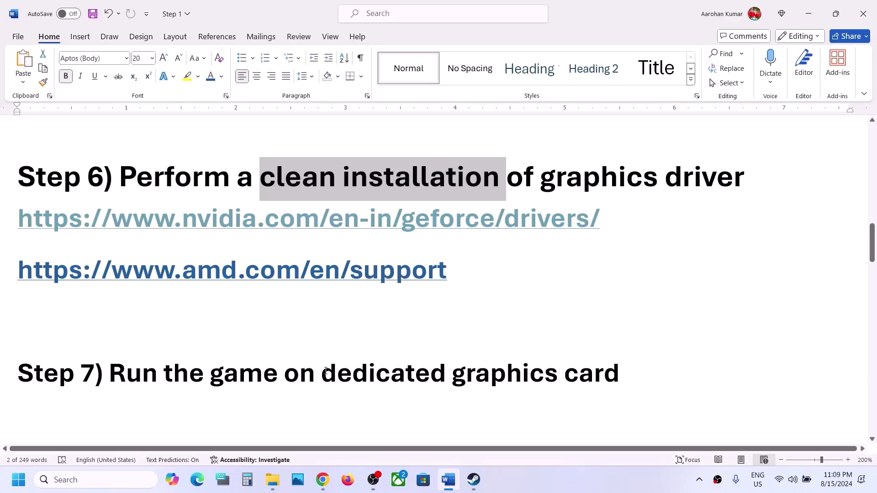
scroll(270, 396, "down", 6)
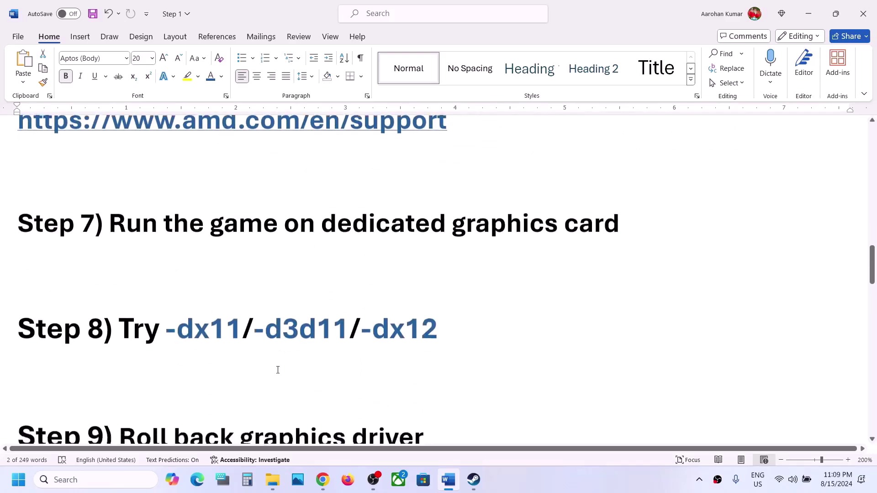
left_click_drag(197, 305, 424, 302)
Copy the AMD support link under Step 6 and open it in a new Chrome tab.
scroll(430, 304, "up", 7)
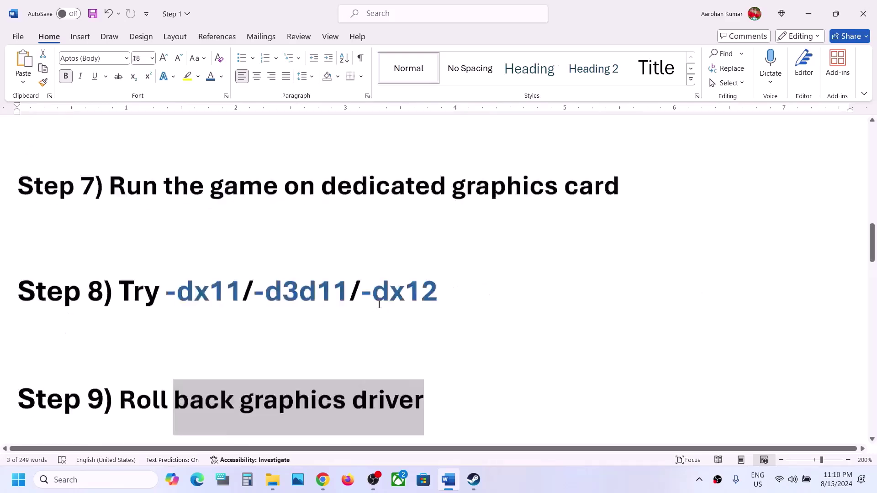
left_click_drag(476, 301, 3, 304)
key("ctrl+c")
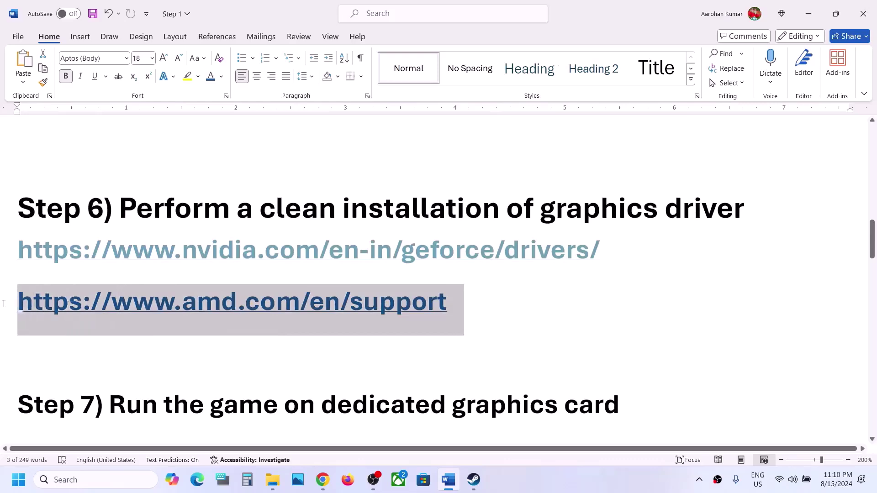
left_click(323, 480)
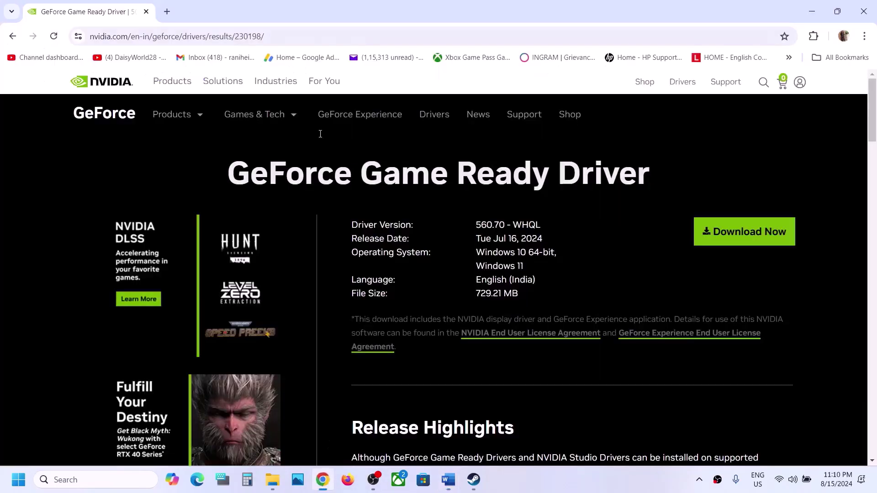
left_click(167, 11)
key("ctrl+v")
key("Return")
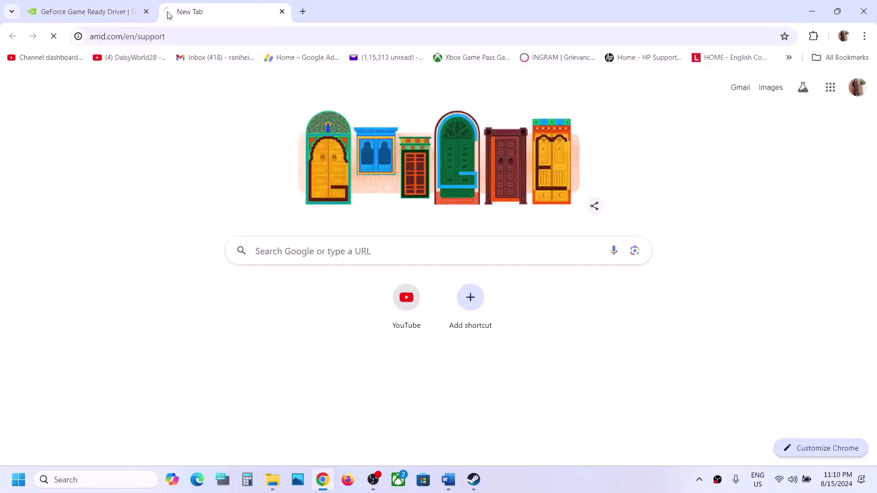
Browse AMD products to Graphics, Radeon RX, Radeon RX 7000 Series, AMD Radeon RX 7900 XTX and open its previous drivers page.
scroll(221, 212, "down", 8)
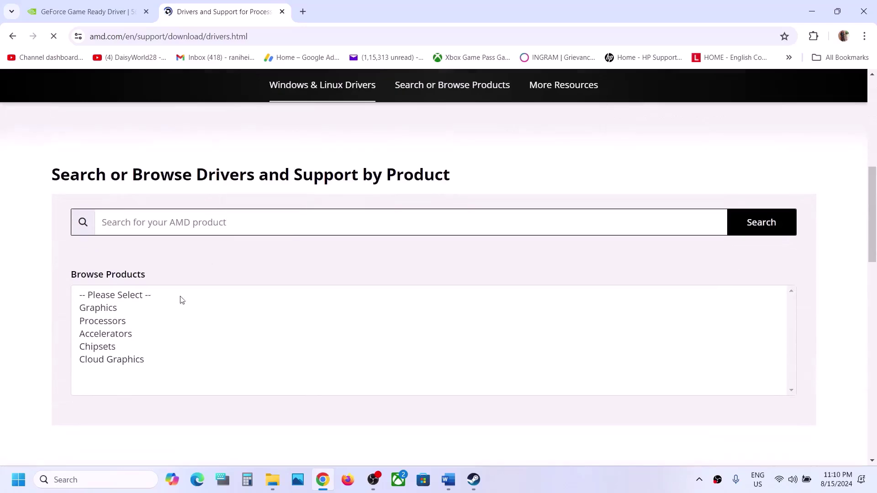
left_click(121, 312)
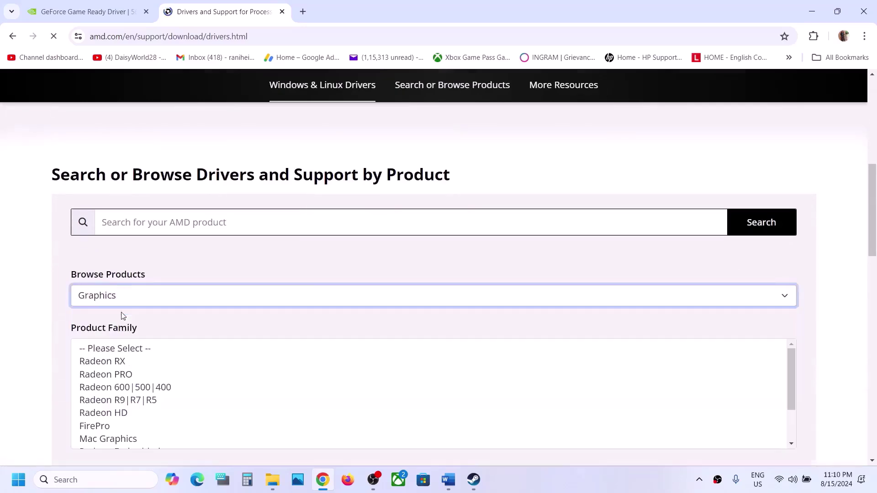
left_click(127, 364)
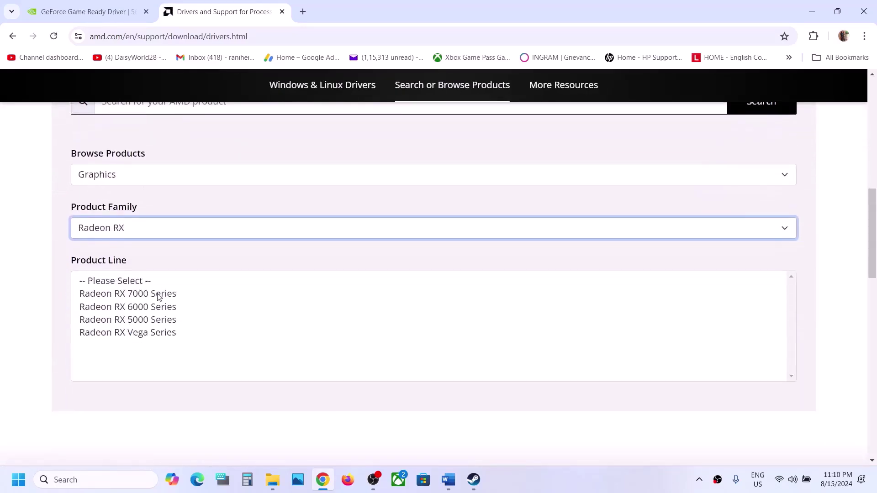
left_click(159, 294)
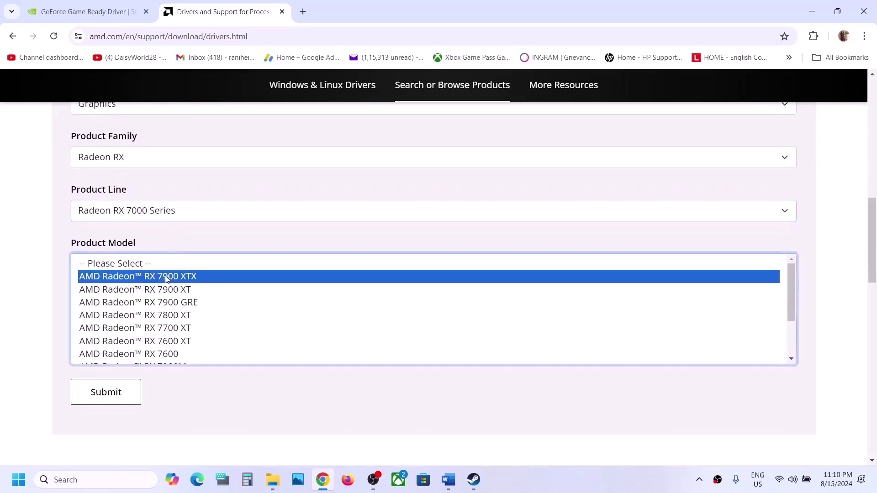
left_click(166, 277)
left_click(114, 281)
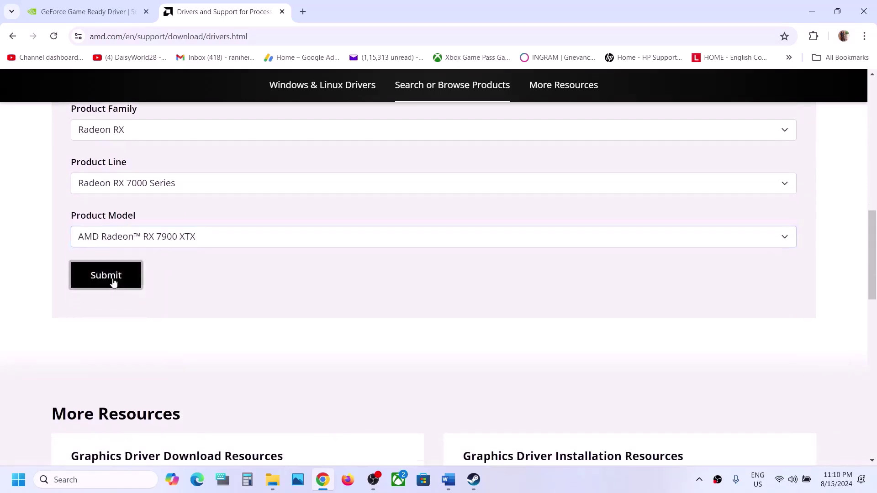
scroll(182, 314, "down", 4)
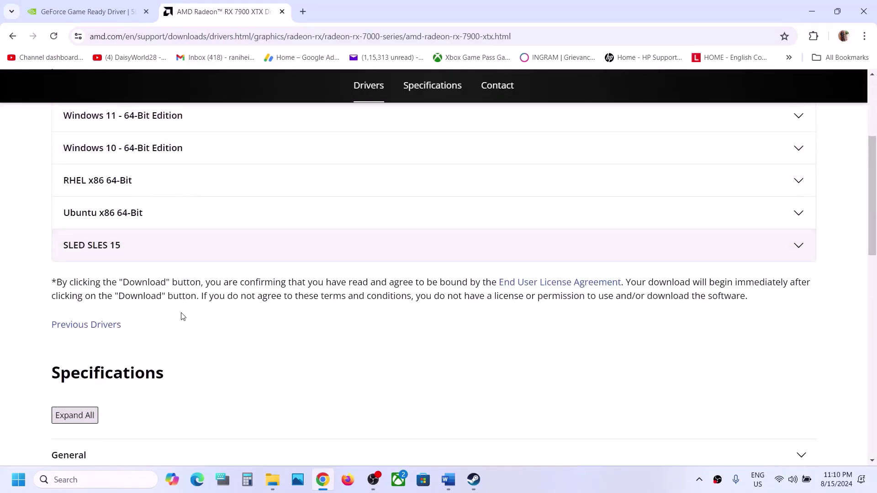
left_click(92, 325)
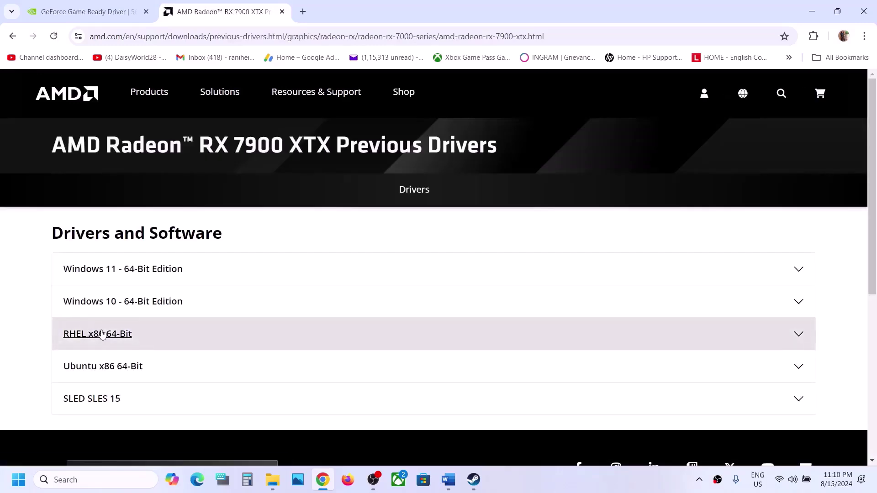
Expand the Windows 11 - 64-Bit Edition driver list, highlight revision Adrenalin 24.5.1, and switch to Steam.
scroll(132, 274, "down", 1)
left_click(135, 260)
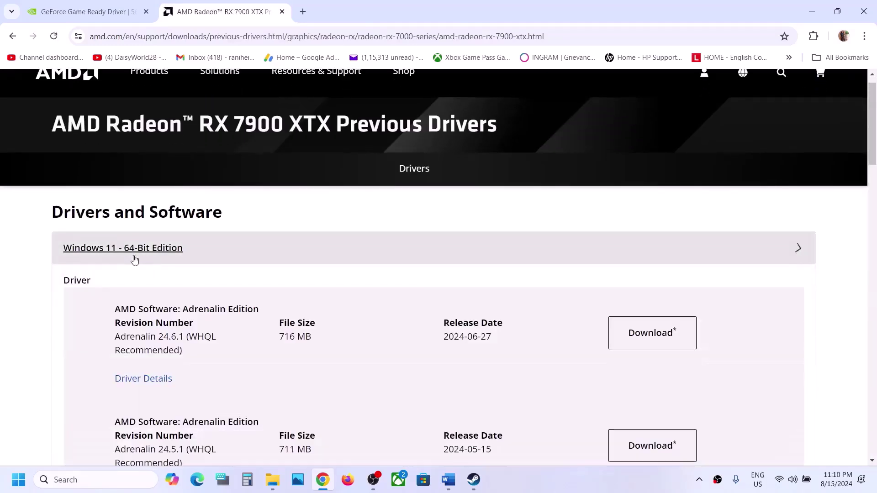
scroll(134, 260, "down", 3)
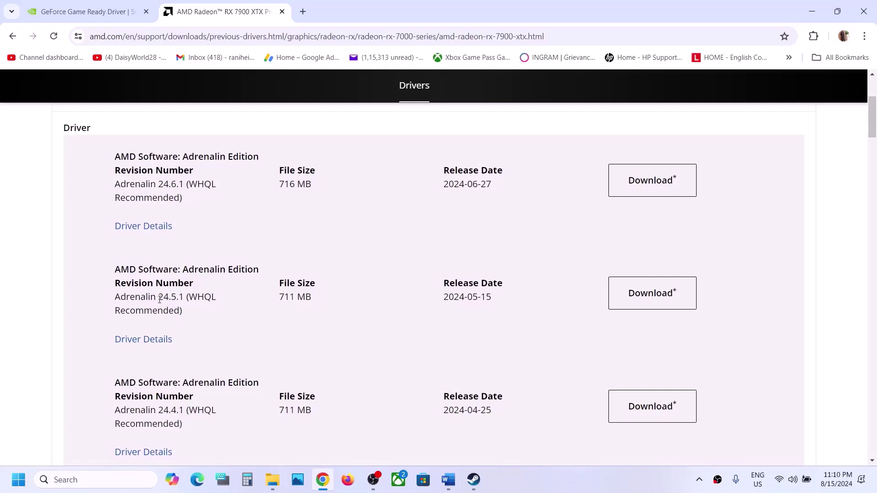
left_click_drag(159, 299, 169, 299)
scroll(218, 388, "down", 1)
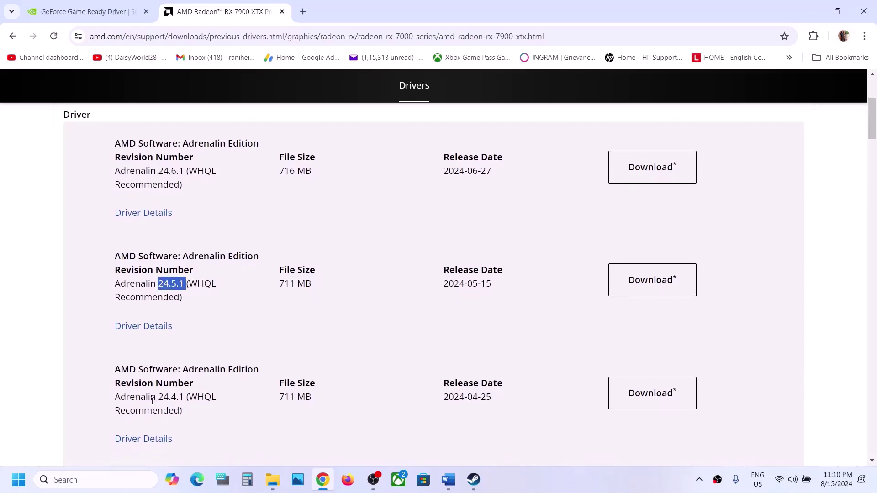
left_click_drag(157, 284, 198, 284)
left_click(473, 480)
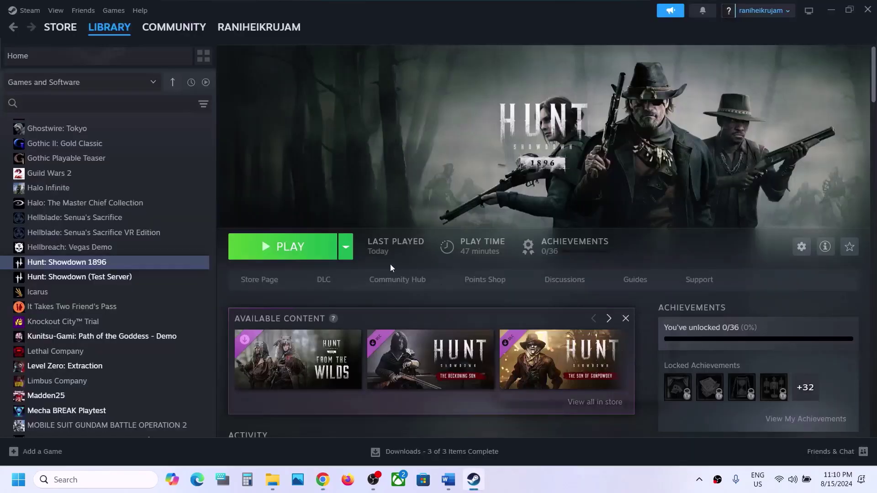
Copy the Visual C++ link under Step 10 of the Word document and open it in a new Chrome tab.
left_click(448, 479)
scroll(342, 292, "down", 4)
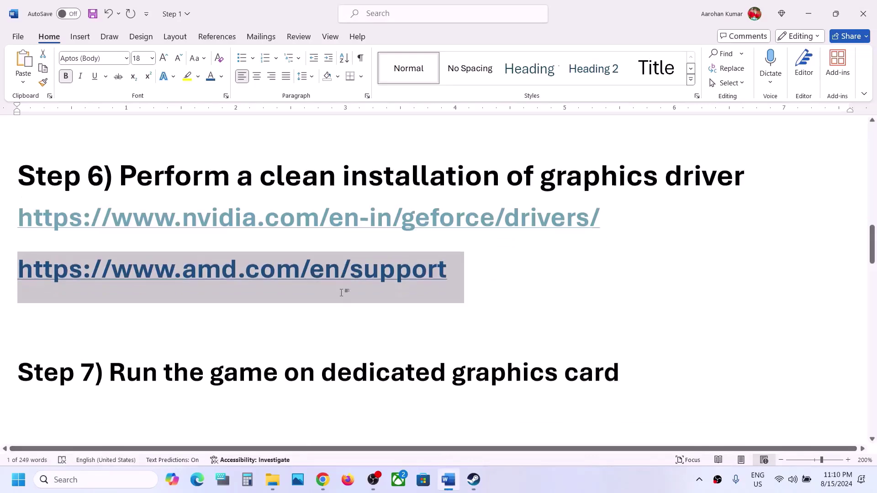
scroll(342, 293, "down", 7)
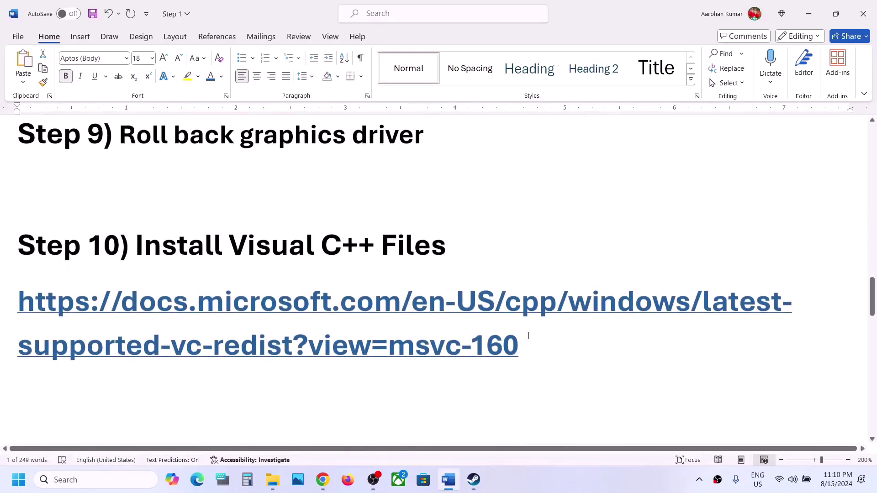
left_click_drag(530, 344, 0, 314)
key("ctrl+c")
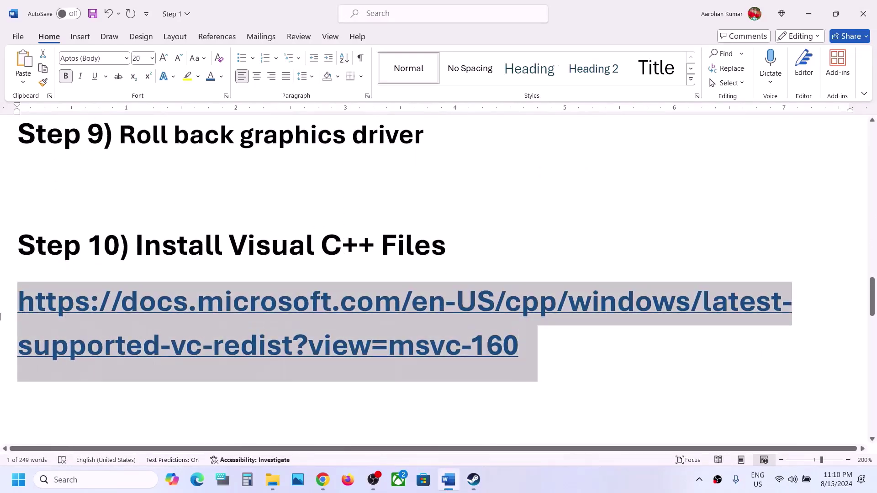
left_click(322, 480)
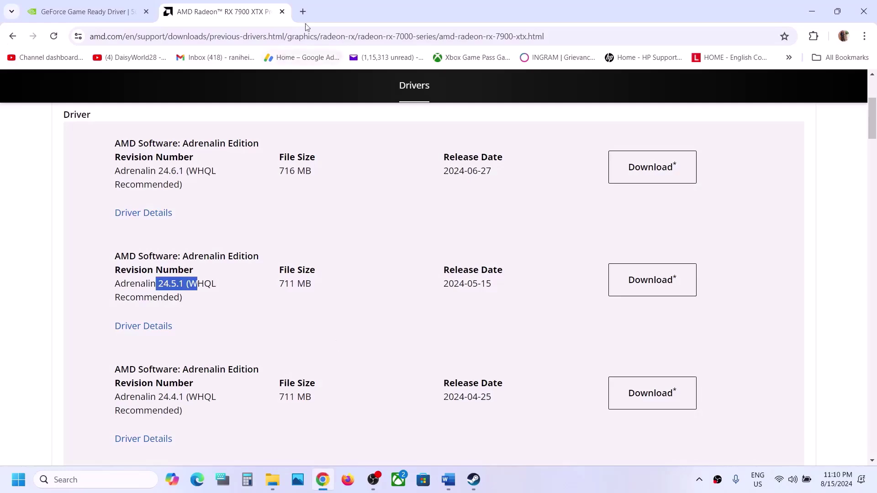
left_click(303, 12)
key("ctrl+v")
key("Return")
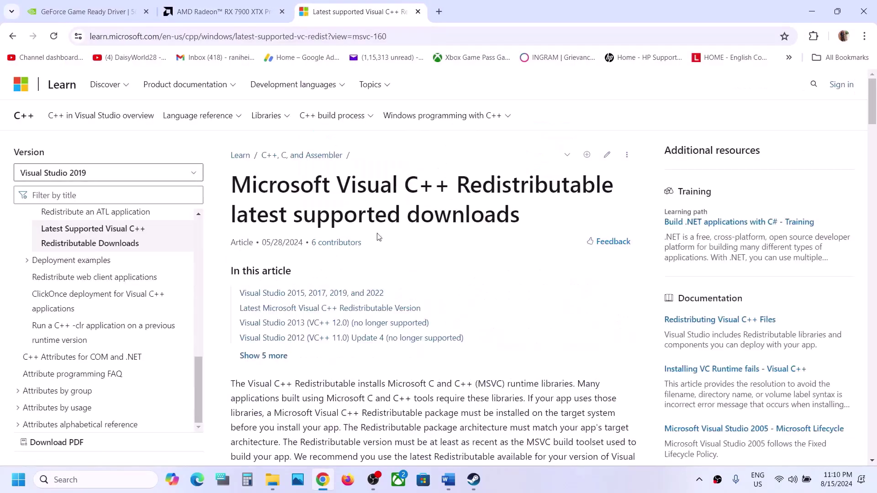
Find the X86 and X64 entries under the latest redistributable version, then download the x86 installer and run it.
scroll(374, 247, "down", 10)
scroll(374, 246, "down", 3)
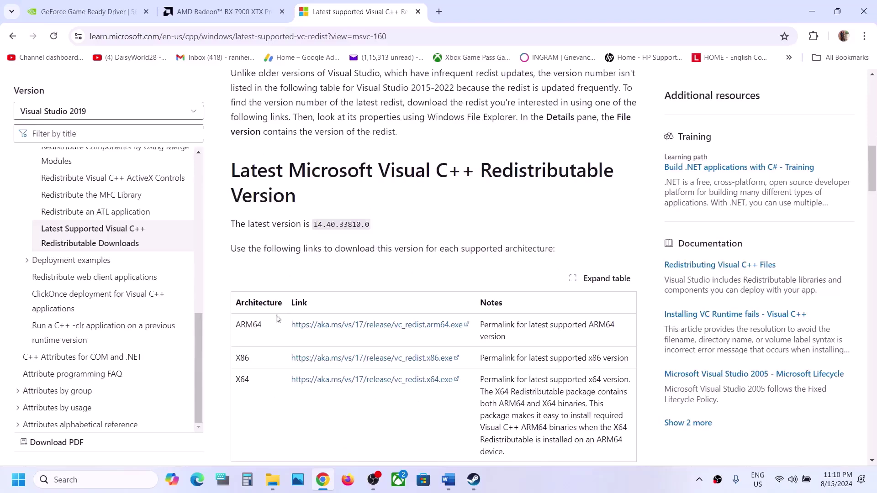
double_click(243, 350)
double_click(243, 379)
left_click(344, 359)
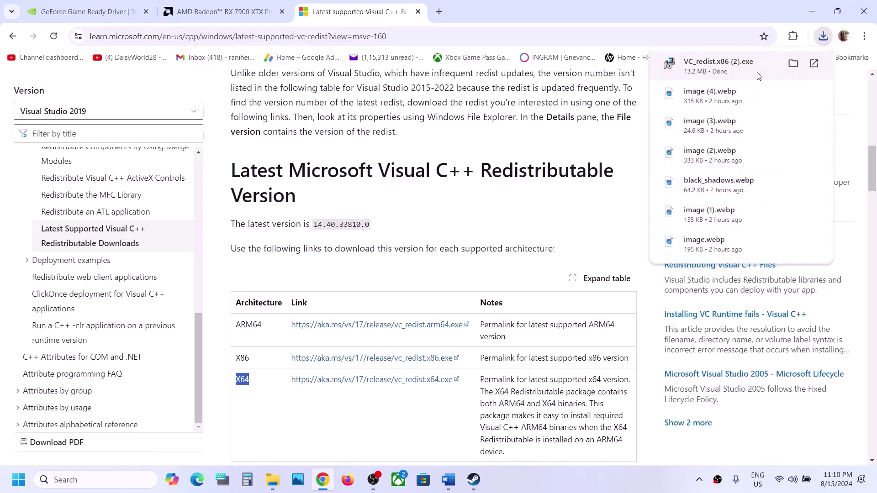
left_click(737, 72)
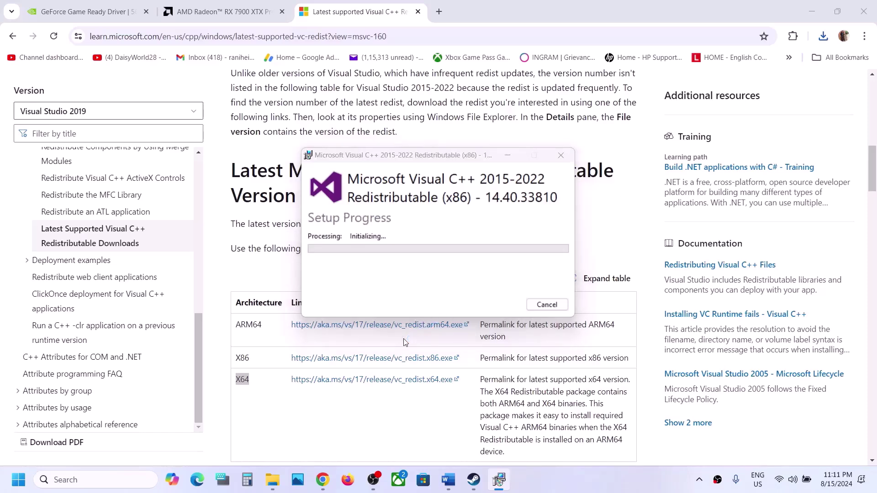
Download the x64 Visual C++ Redistributable, launch its installer and run the repair.
left_click(268, 384)
left_click(322, 383)
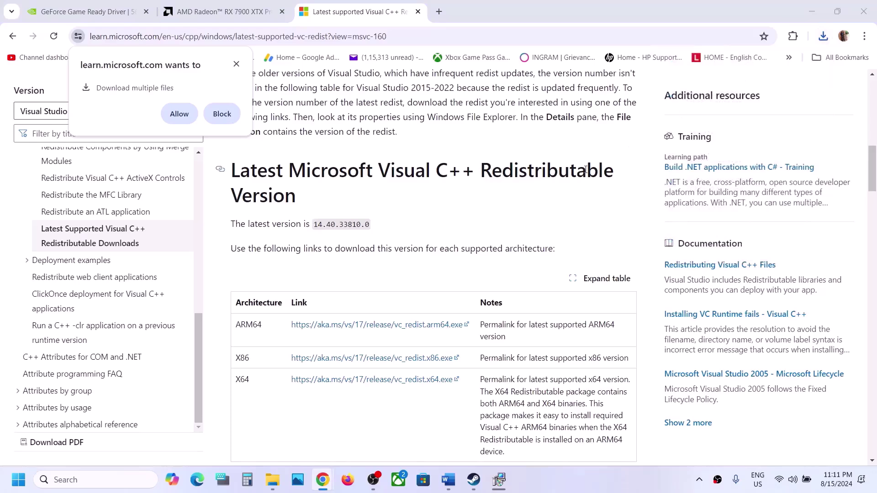
left_click(470, 303)
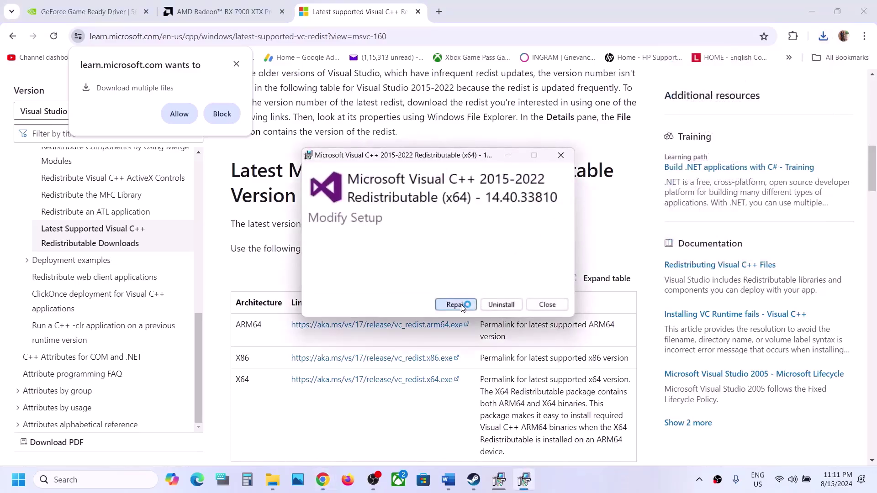
left_click(520, 277)
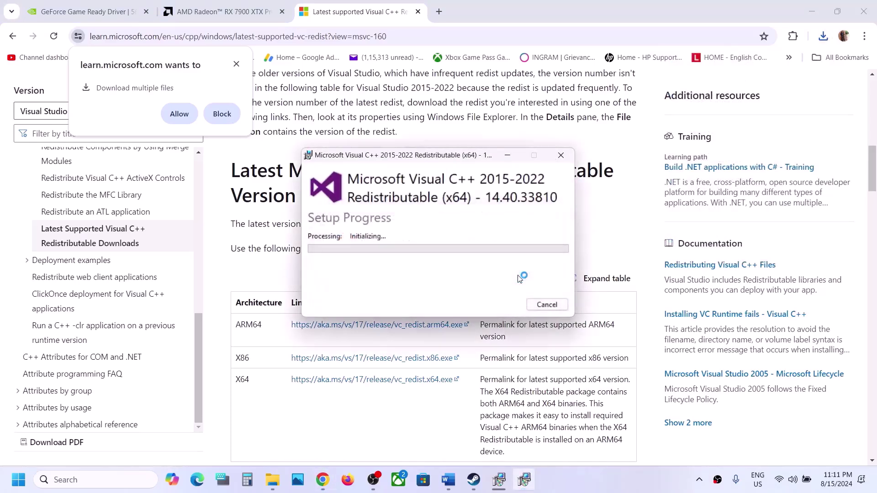
Place the x64 and x86 setup windows side by side, then bring up the computer's power options.
left_click_drag(471, 160, 283, 185)
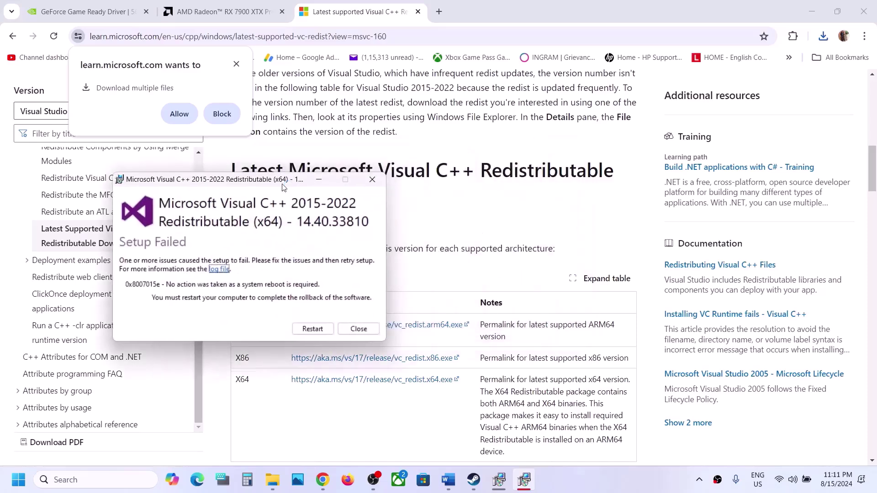
left_click(498, 482)
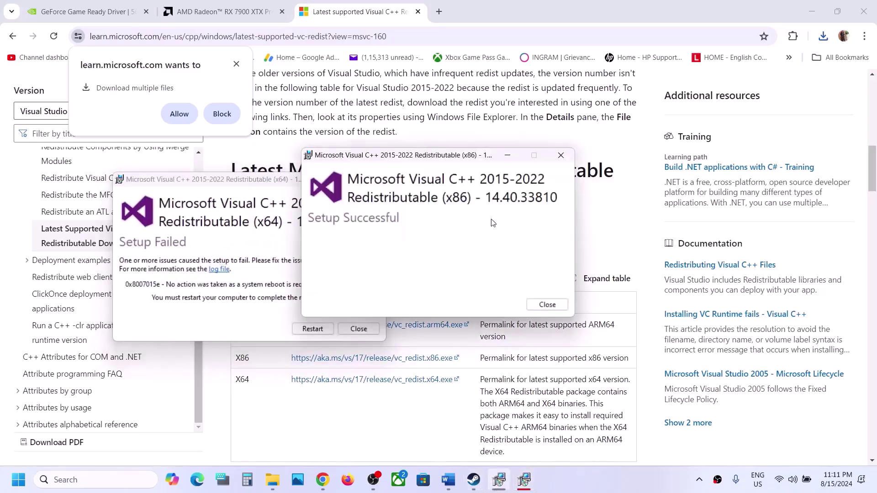
left_click_drag(420, 163, 542, 164)
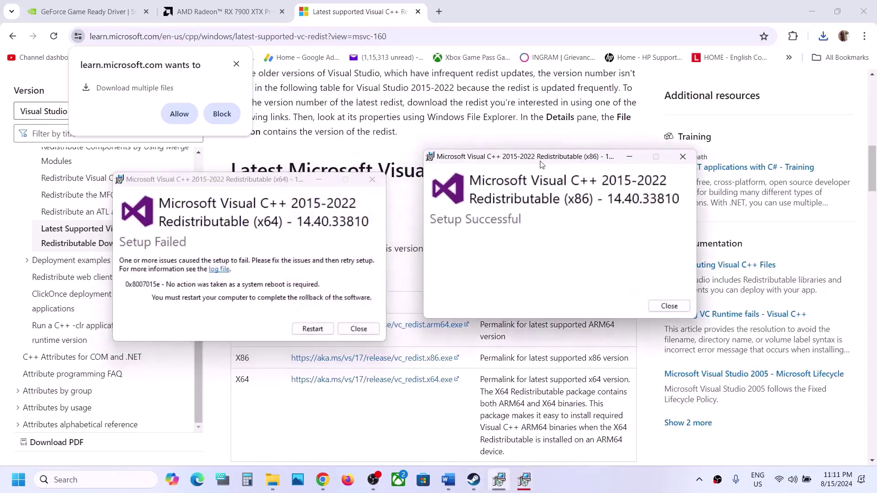
left_click(312, 329)
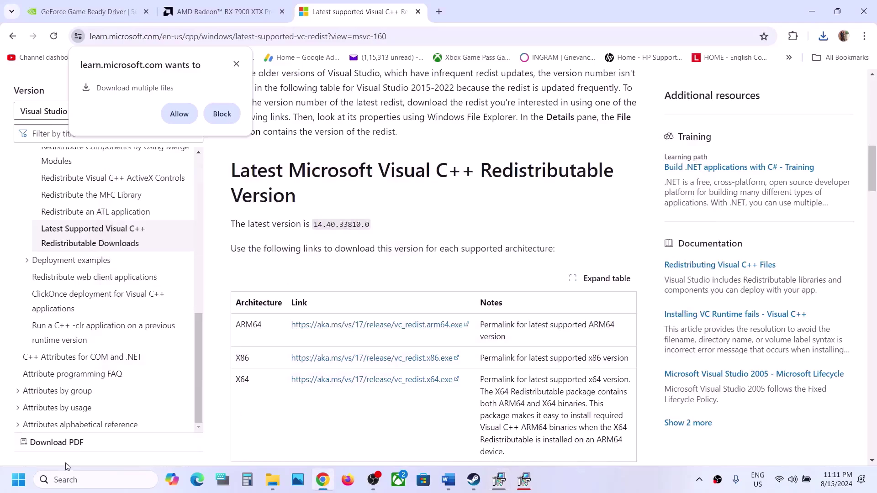
left_click(18, 480)
left_click(330, 441)
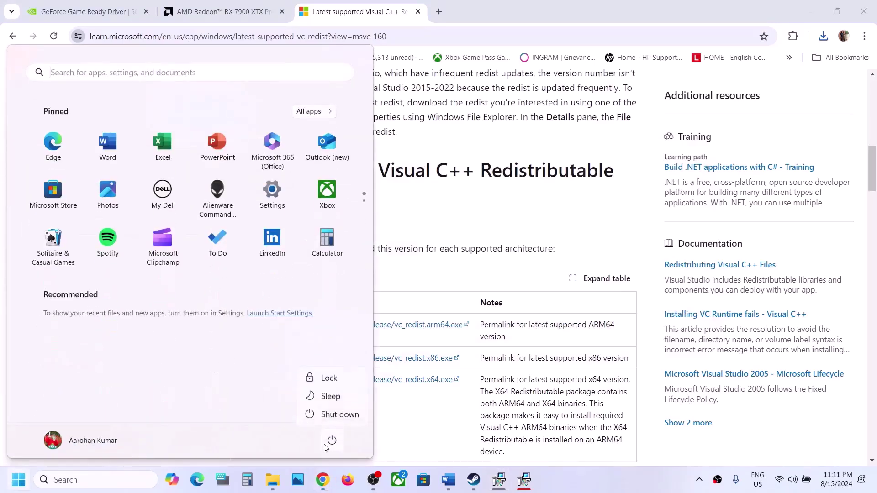
Switch to the Word document and highlight "Update your Windows" in Step 11.
left_click(448, 479)
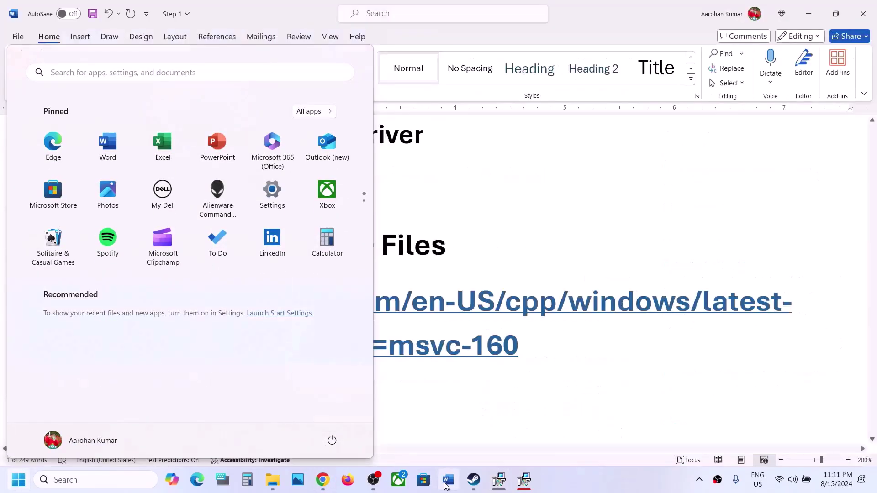
scroll(380, 317, "down", 3)
scroll(380, 317, "up", 2)
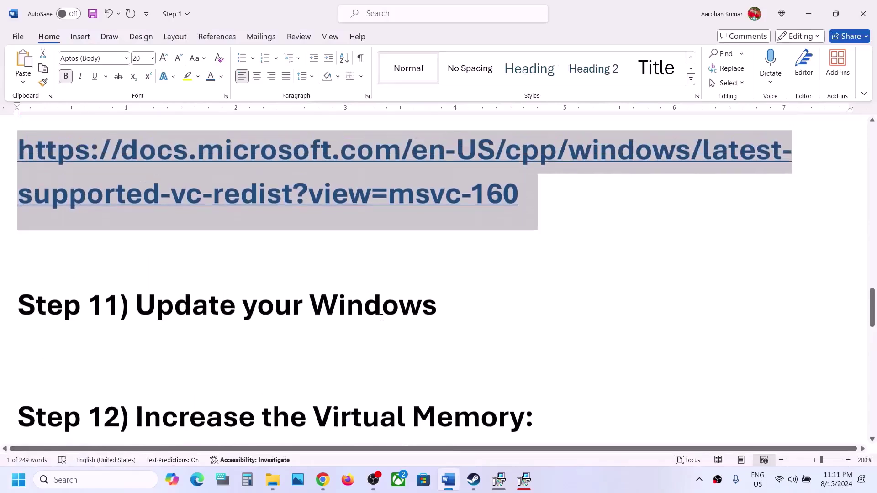
left_click_drag(144, 370, 390, 370)
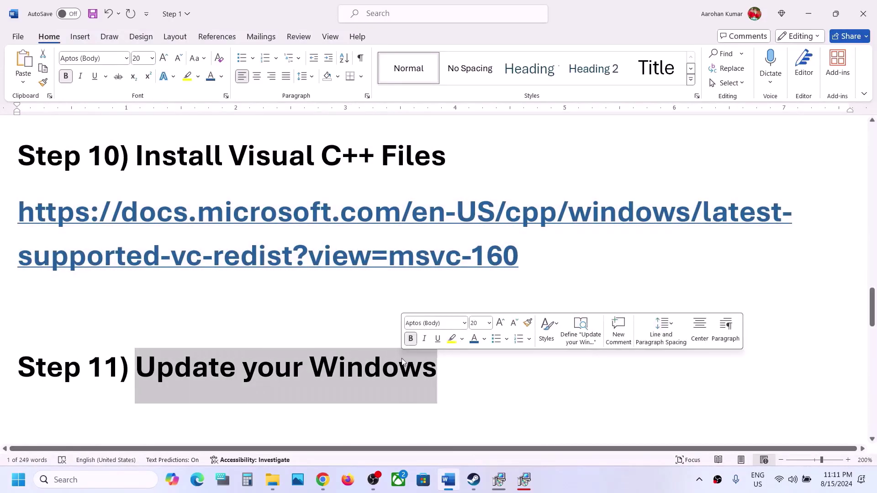
Open Windows Update in the Windows Settings and check for updates.
key("super+i")
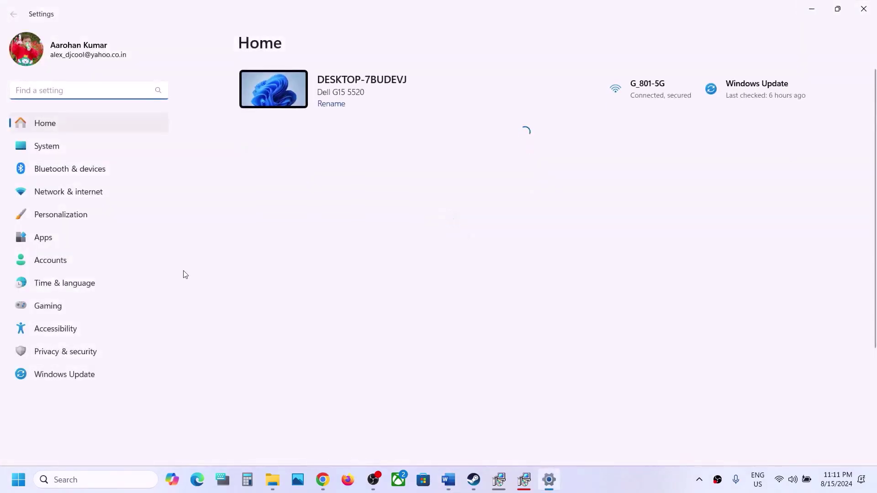
left_click(101, 379)
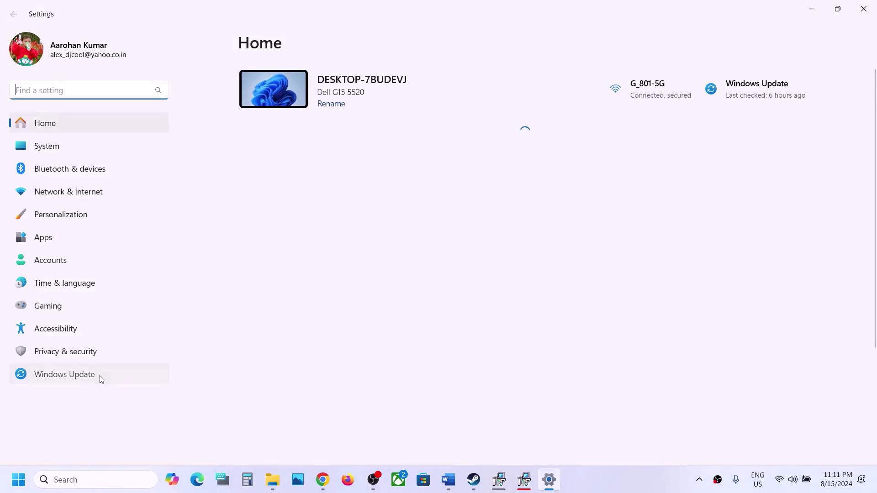
left_click(741, 99)
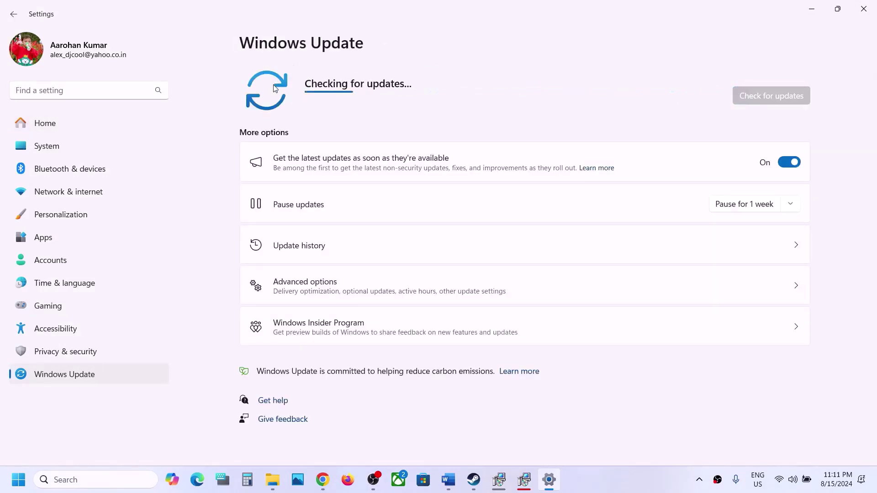
Show the computer's power options, dismiss them and switch to the Hunt: Showdown 1896 page in Steam.
key("super")
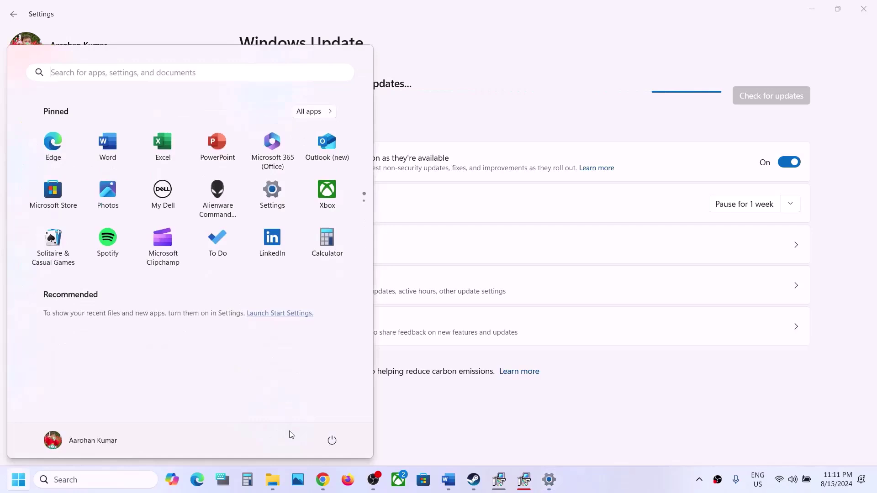
left_click(332, 439)
key("Escape")
left_click(473, 480)
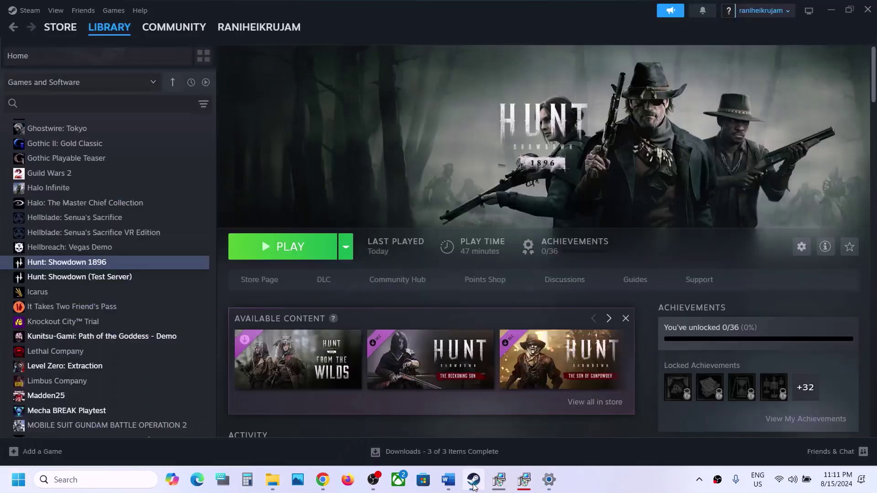
Return to the Word document and highlight the Step 12 heading "Increase the Virtual Memory".
left_click(448, 479)
scroll(305, 306, "down", 3)
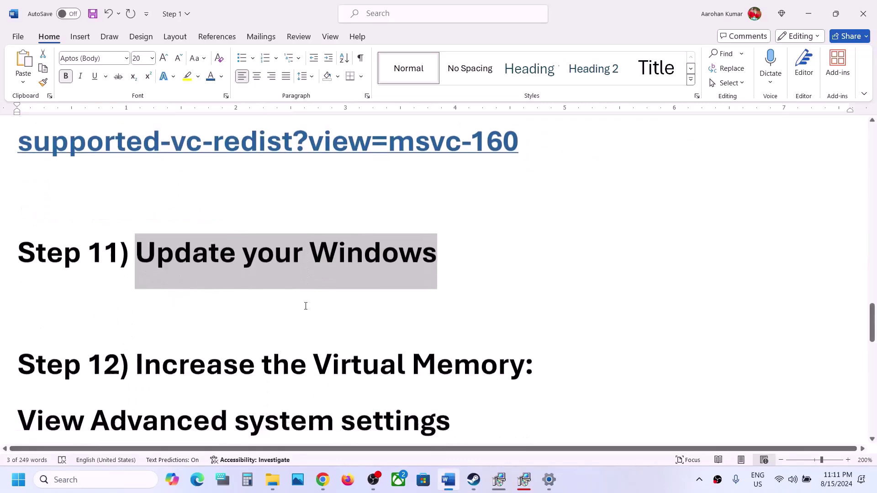
scroll(305, 306, "down", 2)
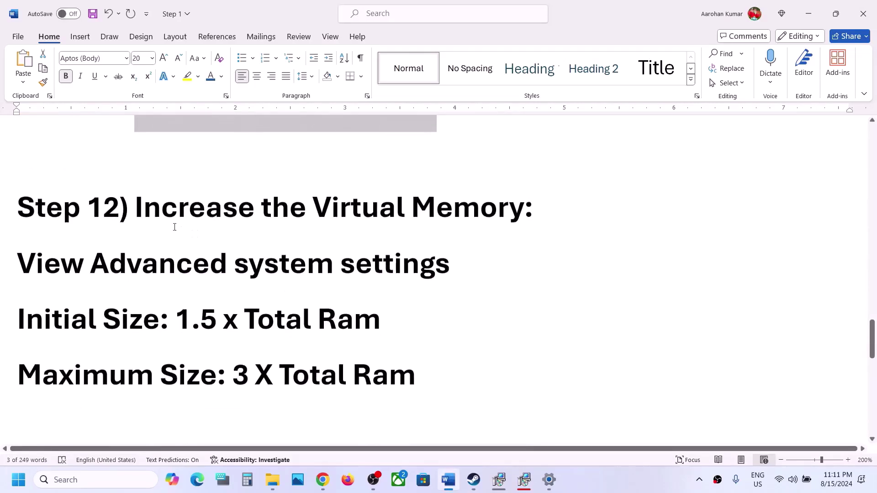
left_click_drag(121, 210, 533, 215)
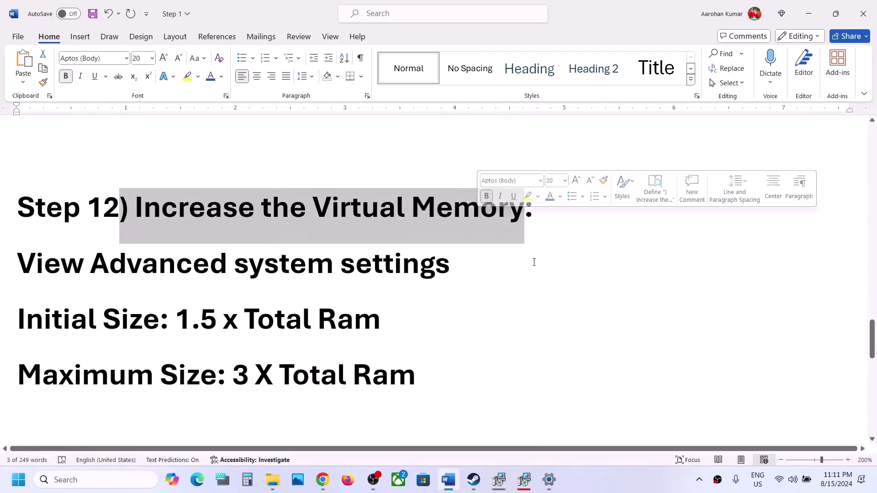
left_click(623, 488)
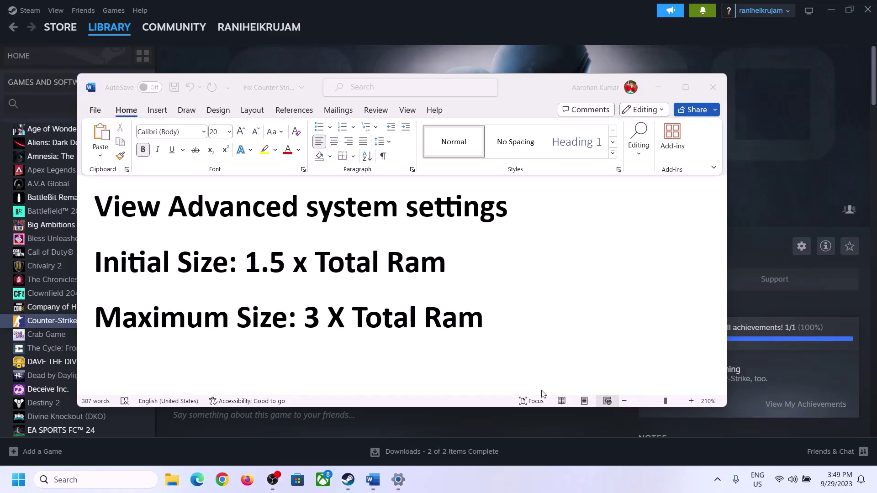
Copy "View Advanced system settings" from the Word document and search Windows for it.
left_click(106, 210)
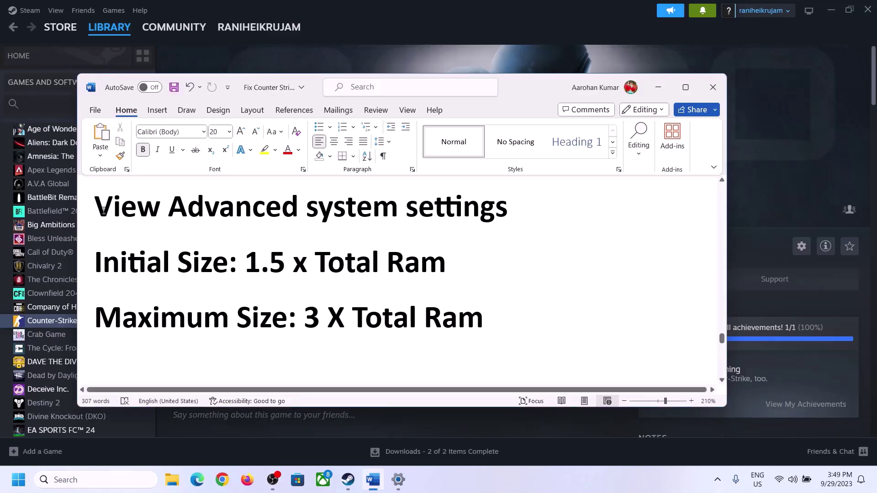
left_click_drag(104, 210, 488, 217)
key("ctrl+c")
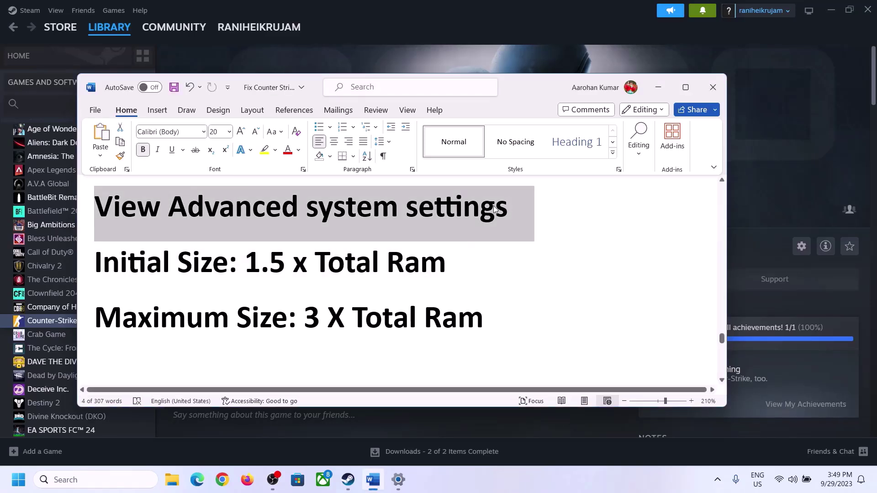
left_click(104, 480)
key("ctrl+v")
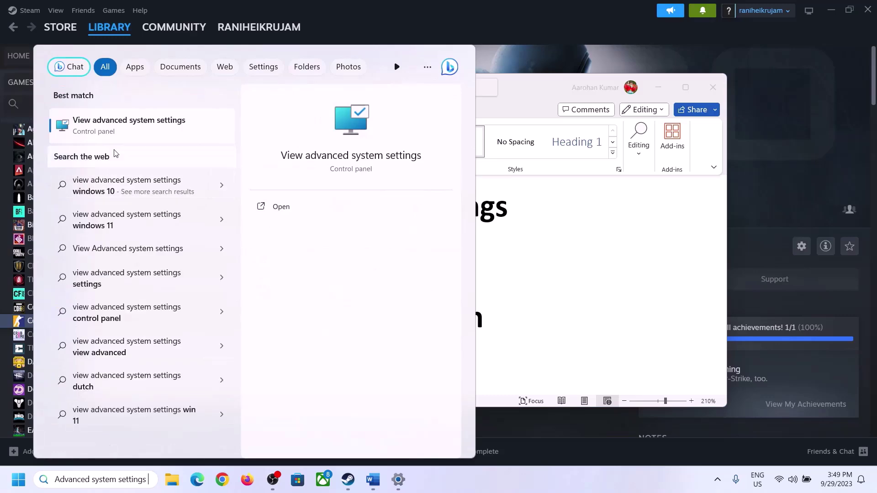
Open the advanced system settings and bring up the Virtual Memory dialog from the advanced Performance Options.
left_click(123, 133)
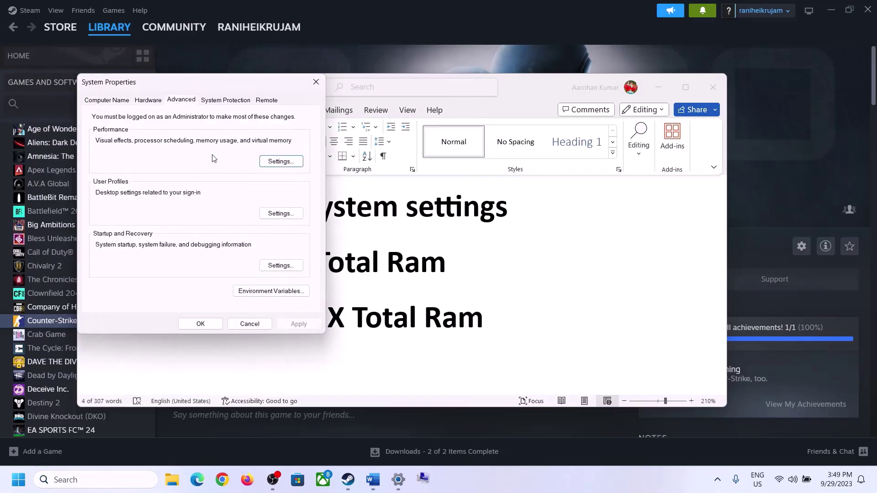
left_click_drag(181, 88, 387, 149)
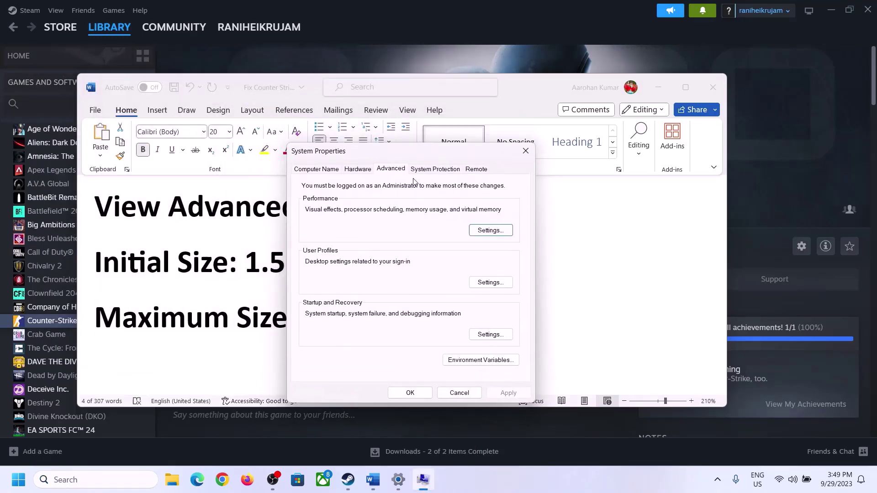
left_click(492, 232)
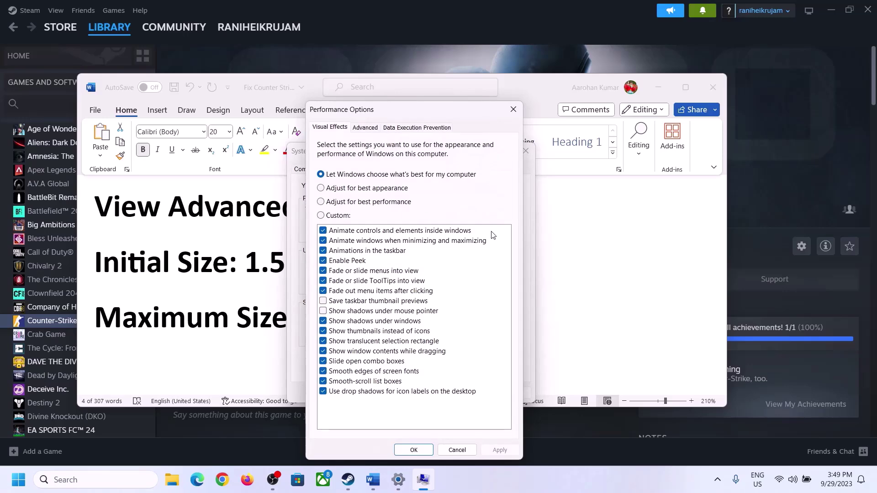
left_click(367, 129)
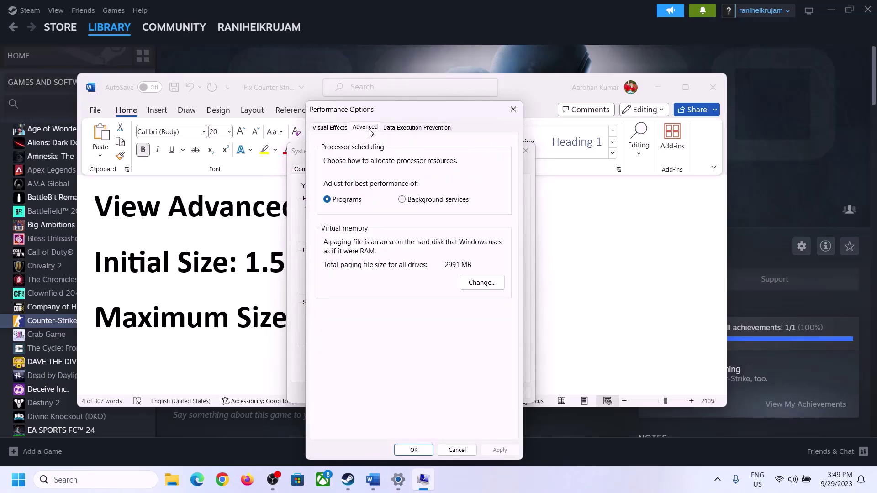
left_click(486, 283)
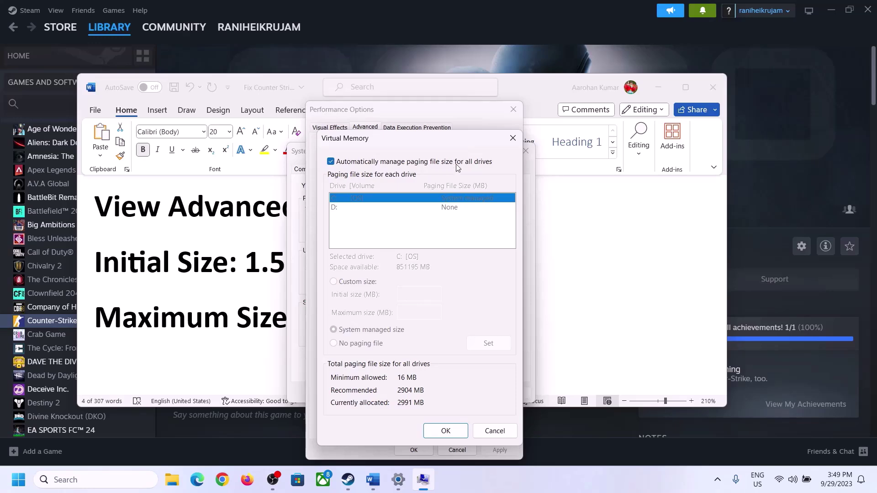
Disable automatic paging file management for all drives and choose a custom size for drive C.
left_click(331, 162)
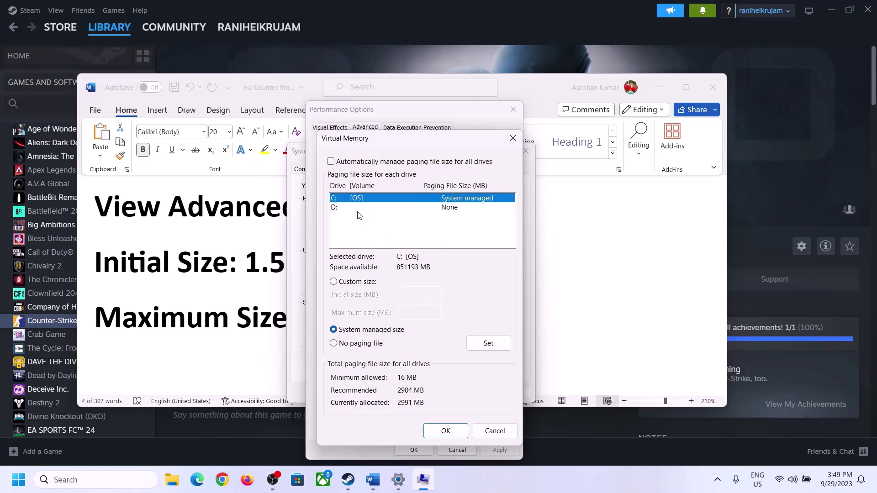
left_click(333, 283)
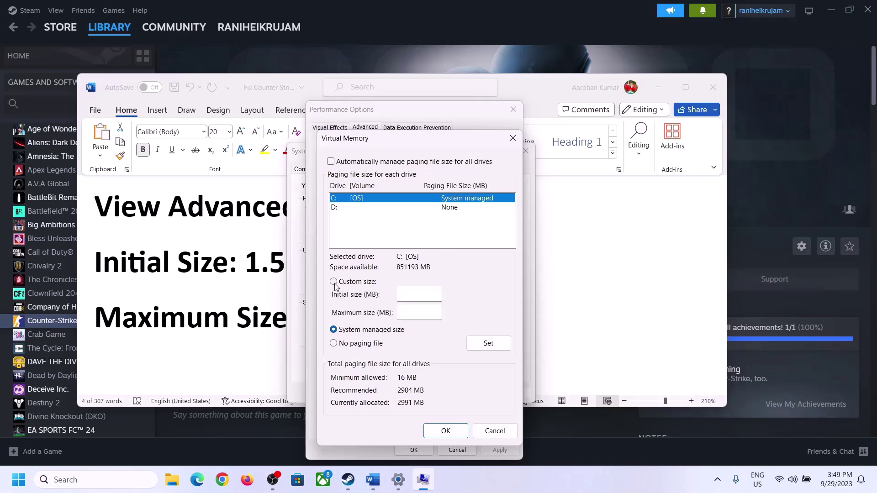
left_click(421, 294)
Highlight "1.5 x Total Ram" in the Word document and look up the installed RAM on the Settings System About page.
left_click(247, 277)
left_click_drag(253, 265, 407, 273)
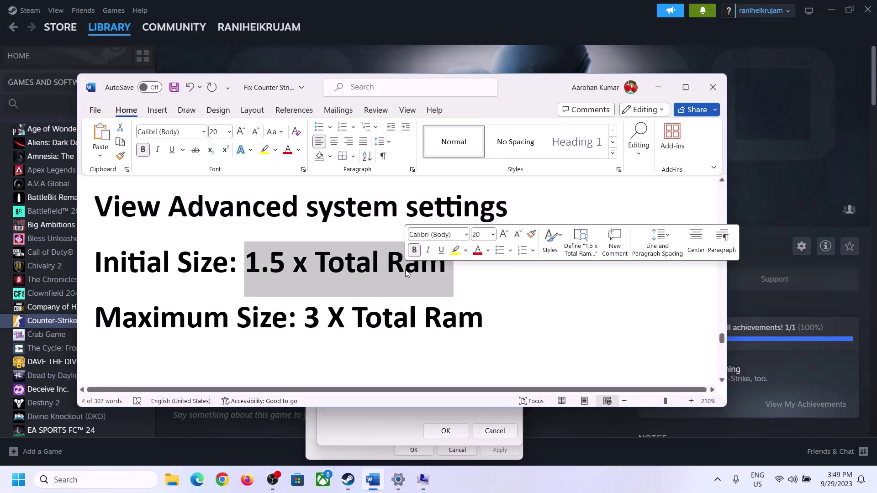
left_click(398, 481)
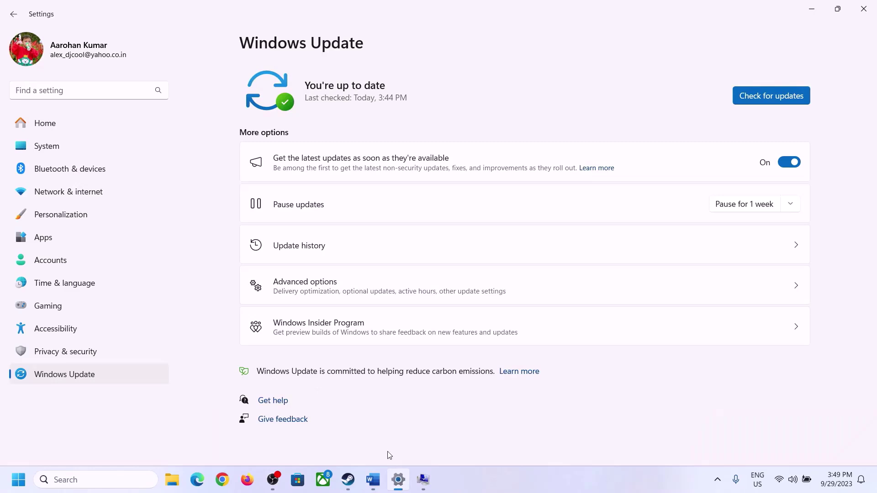
left_click(43, 147)
scroll(324, 327, "down", 4)
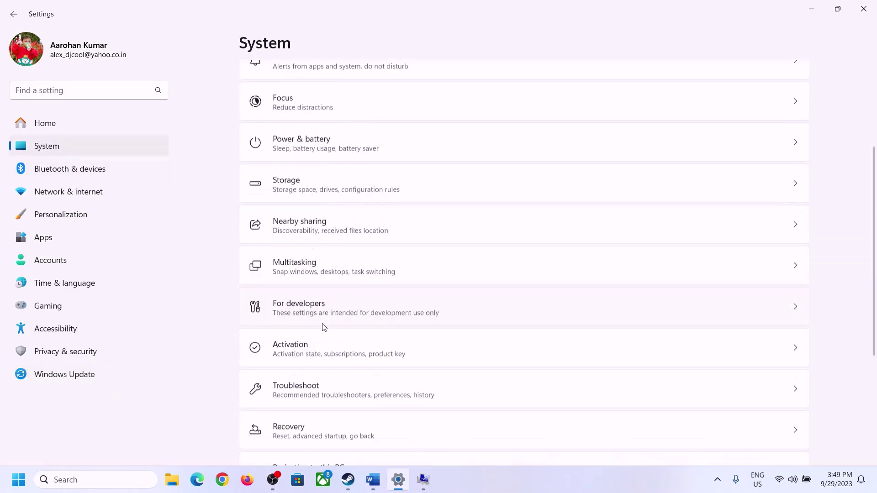
scroll(324, 327, "down", 4)
left_click(289, 434)
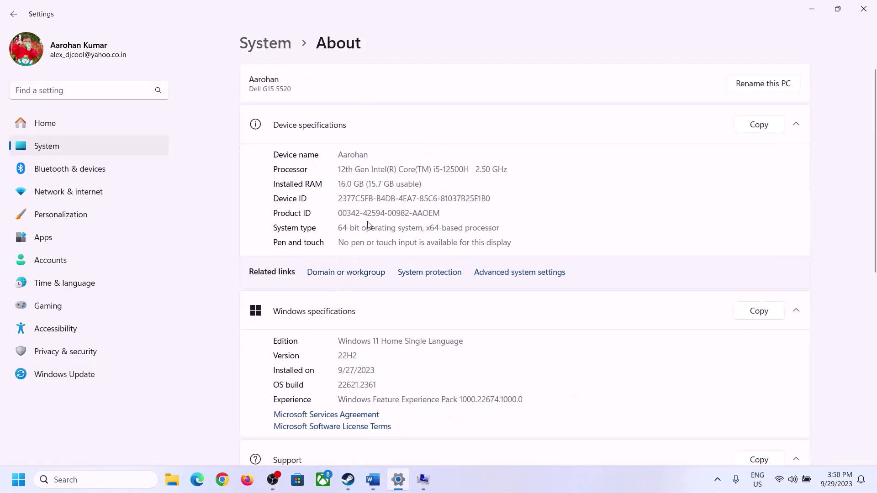
left_click_drag(347, 183, 339, 184)
left_click(345, 184)
left_click_drag(347, 182, 338, 184)
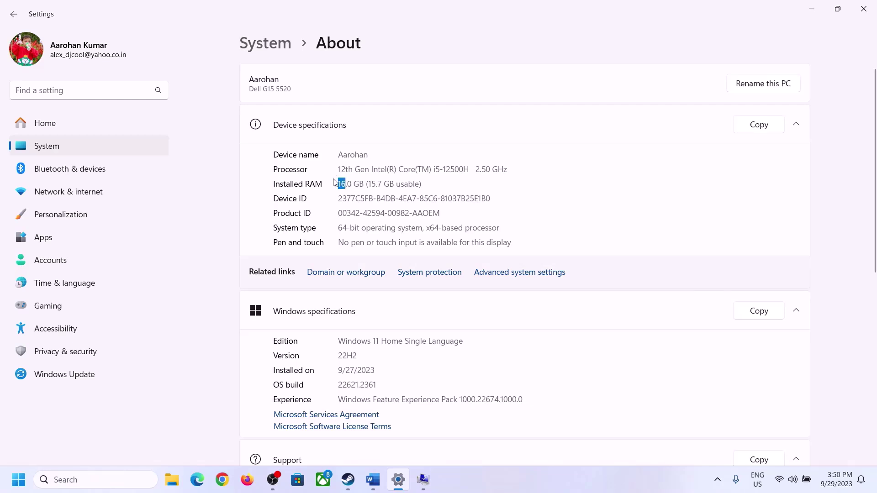
Return to the Virtual Memory dialog, run calc to open Calculator, place it beside the dialog and bring up the Word size formulas.
left_click(423, 479)
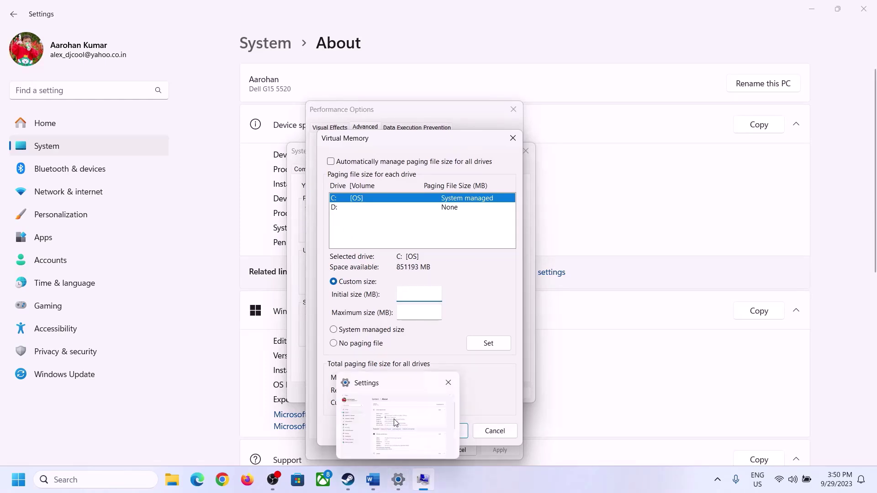
left_click(396, 422)
key("super+r")
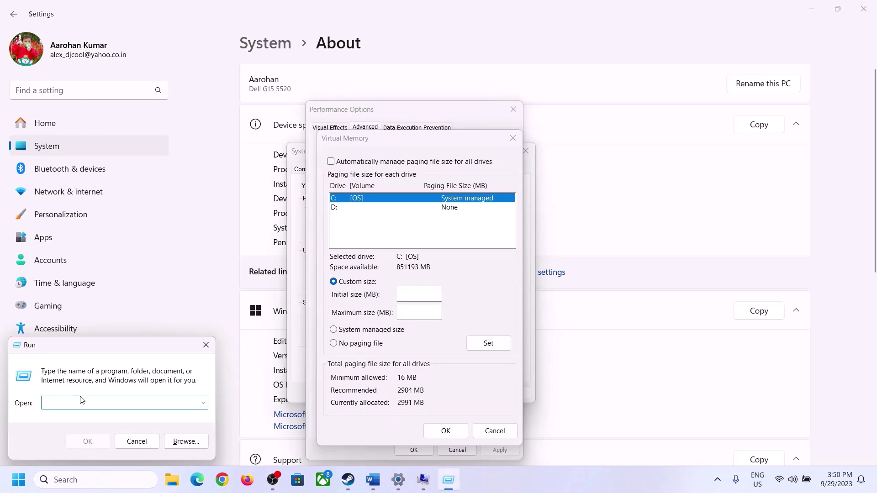
type("cal")
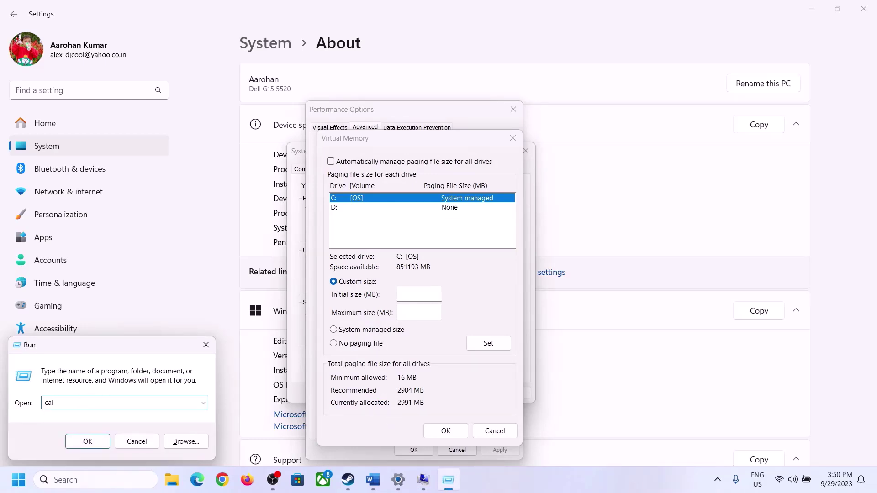
type("c")
left_click(87, 443)
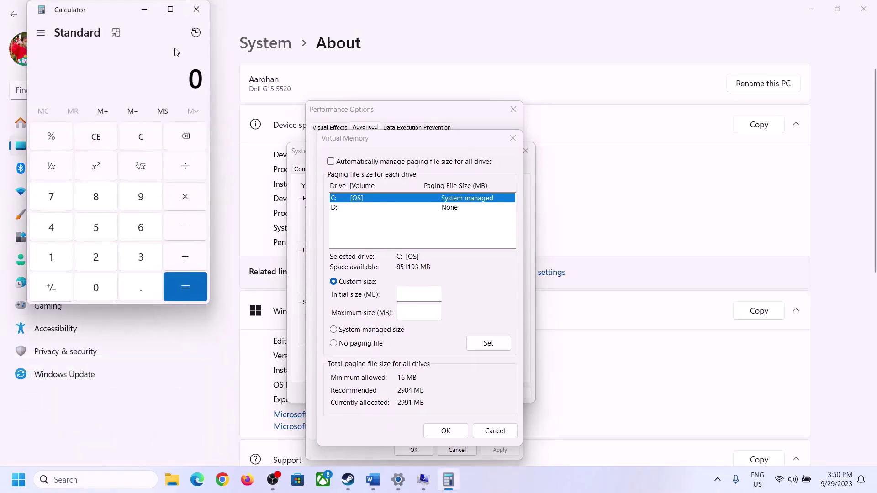
left_click_drag(110, 19, 639, 150)
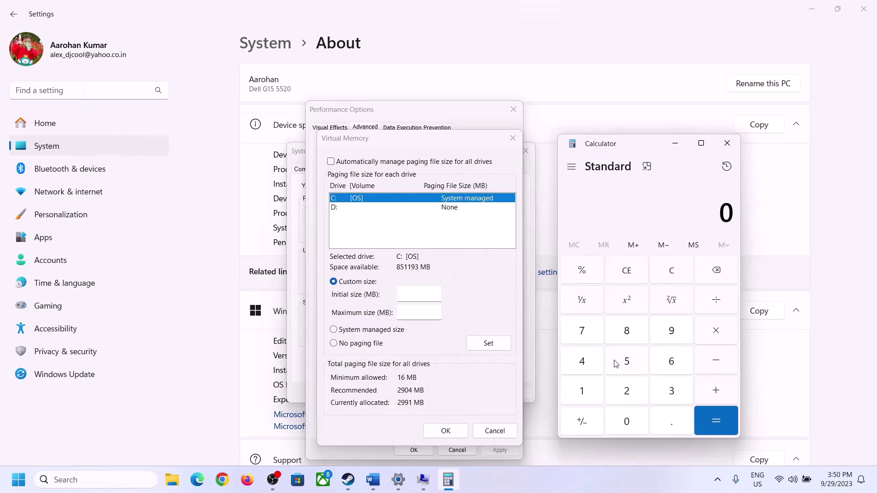
left_click(373, 480)
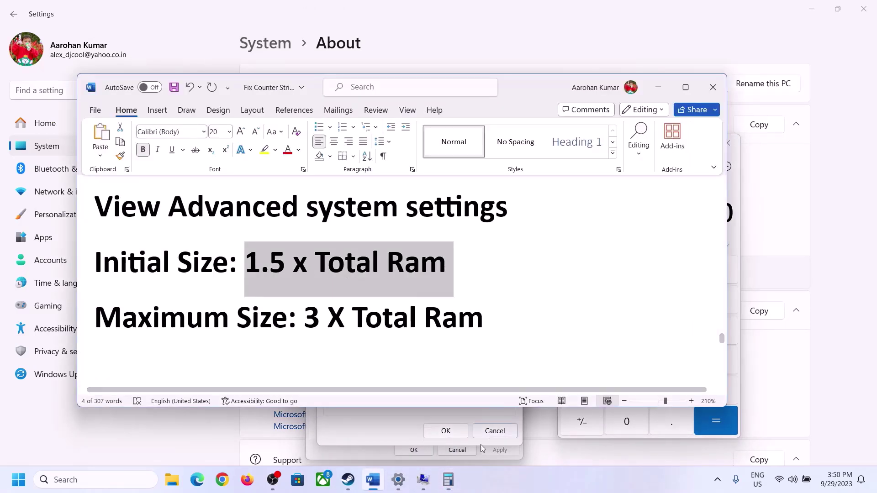
key("alt+Tab")
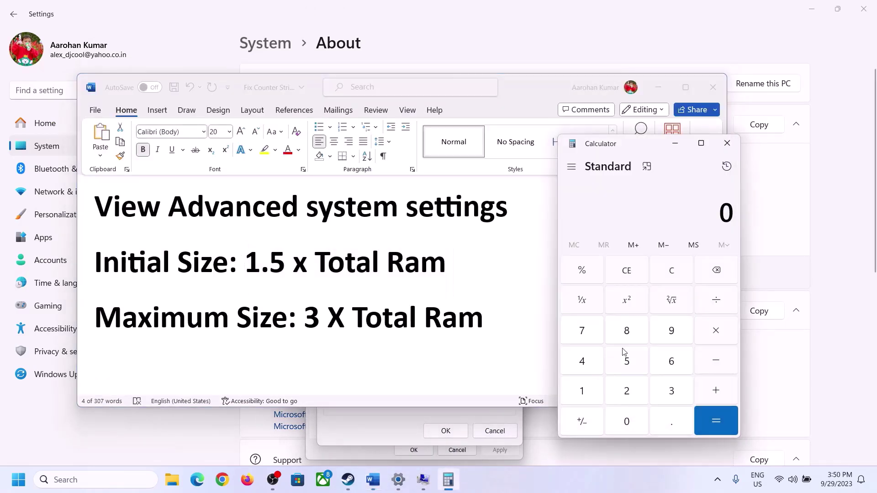
left_click(583, 394)
left_click(668, 367)
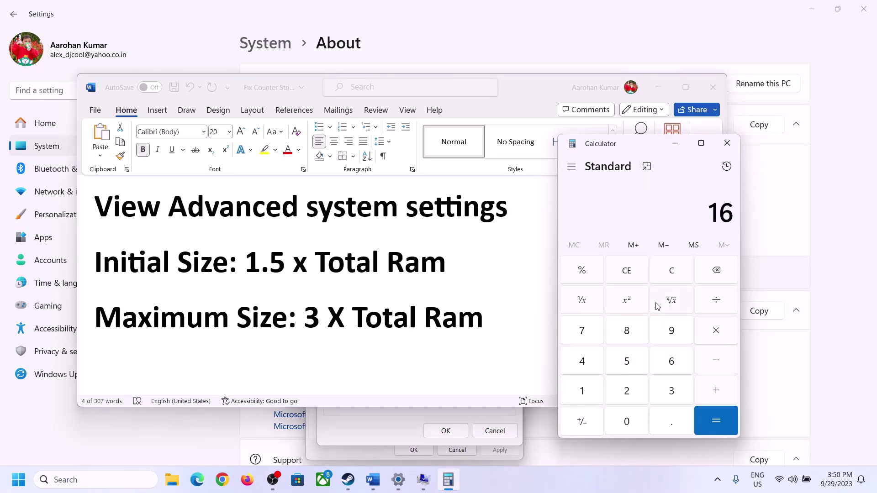
left_click(672, 277)
Multiply 16 by 1024 in Calculator to convert the installed RAM from GB to MB.
left_click(589, 392)
left_click(658, 365)
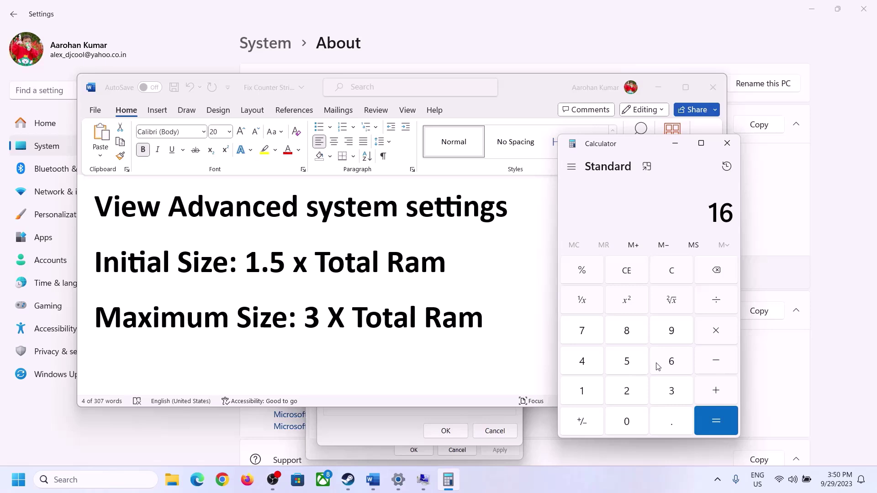
left_click(716, 336)
left_click(581, 395)
left_click(629, 416)
left_click(630, 397)
left_click(589, 371)
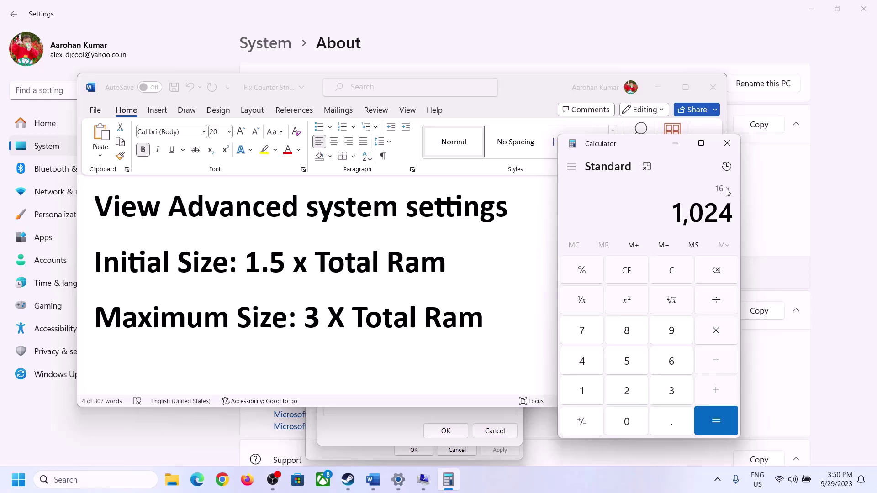
left_click(715, 421)
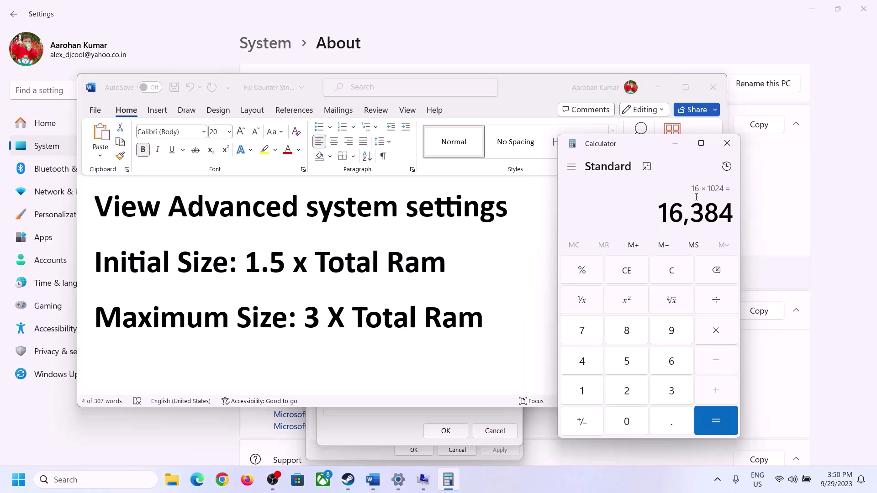
Multiply the RAM size in MB by 1.5 in Calculator to get the initial paging file size.
left_click(716, 332)
left_click(593, 394)
left_click(670, 423)
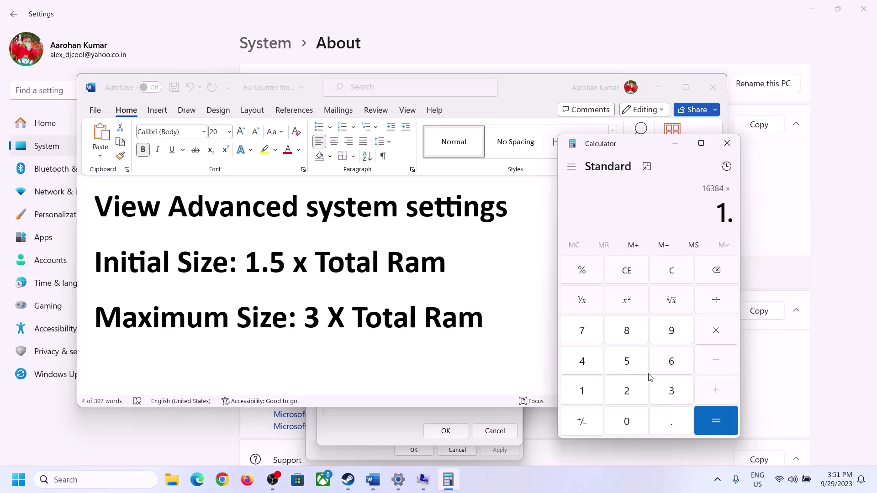
left_click(633, 365)
left_click(715, 417)
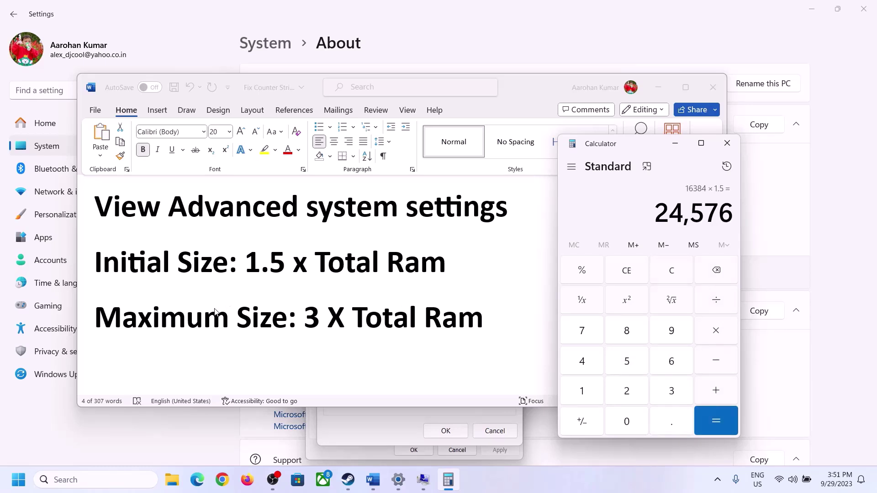
Set the initial size of drive C's custom paging file to 24576 MB in the Virtual Memory dialog.
left_click(388, 425)
type("24576")
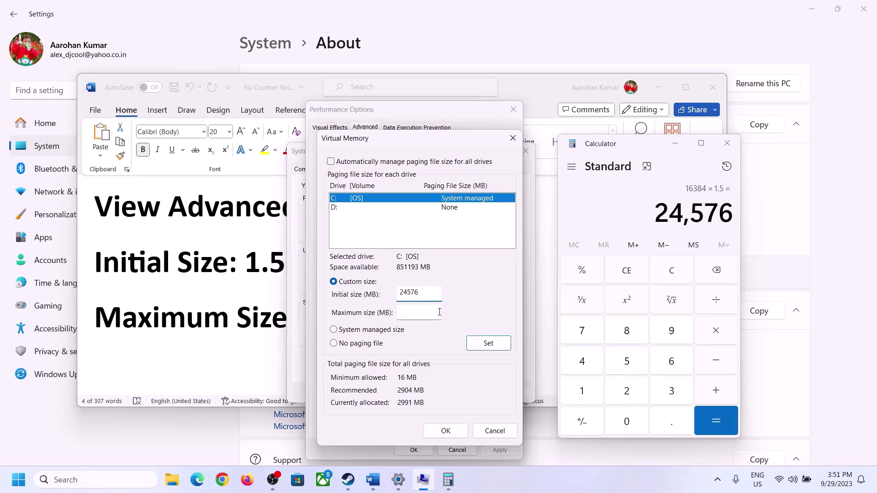
left_click(439, 312)
Clear the previous calculation in Calculator and recheck the installed RAM on the Settings About page.
key("alt+Tab")
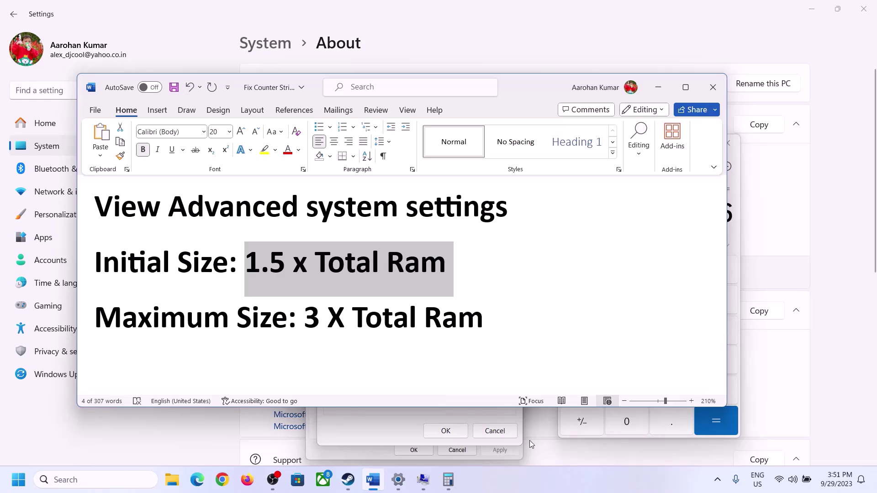
left_click(737, 236)
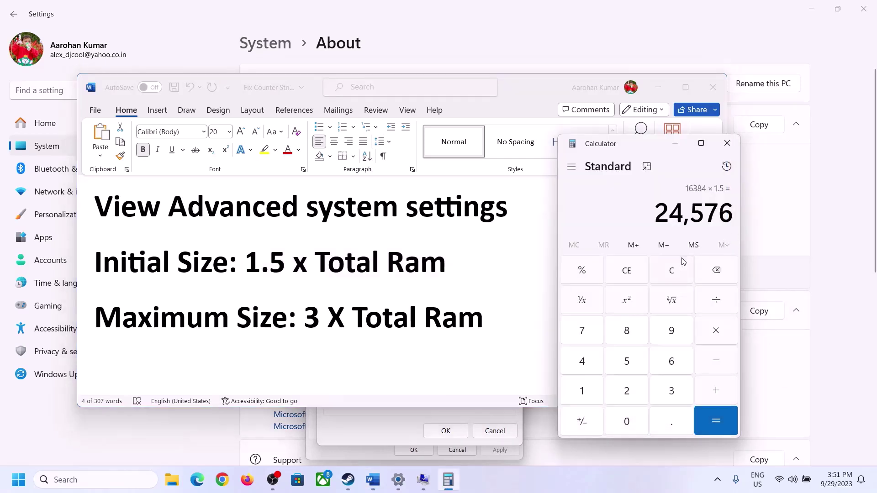
left_click(680, 272)
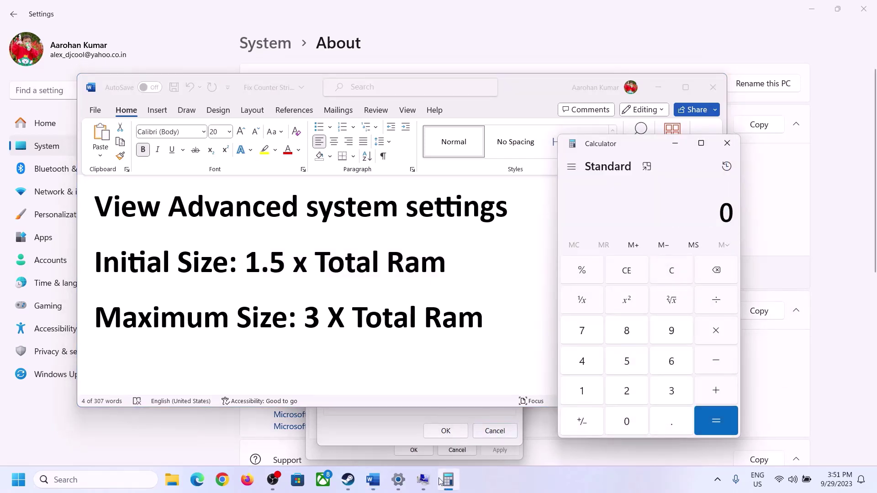
left_click(398, 479)
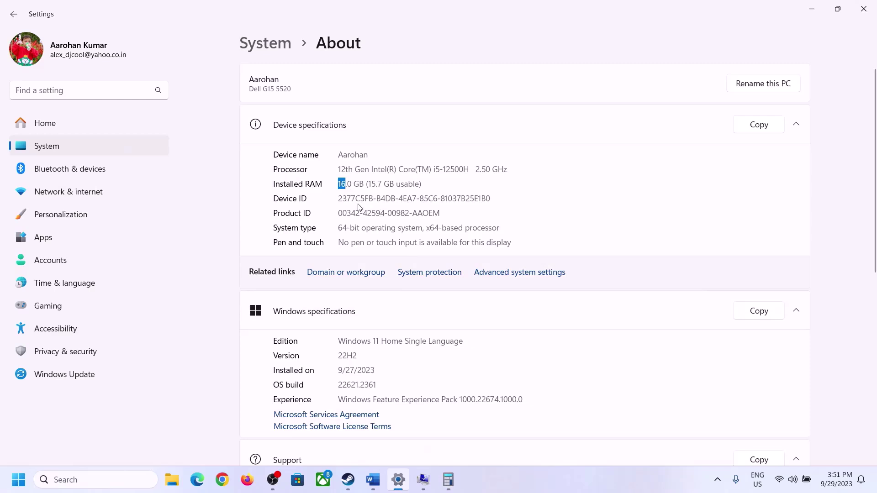
left_click(448, 480)
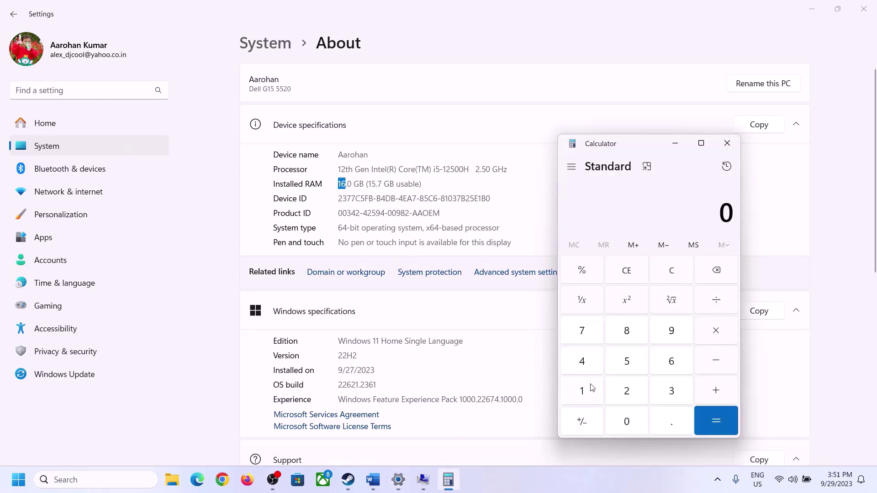
Multiply 16 by 1024 in Calculator again to get the installed RAM in MB for the maximum paging file size.
left_click(592, 389)
left_click(670, 363)
left_click(714, 333)
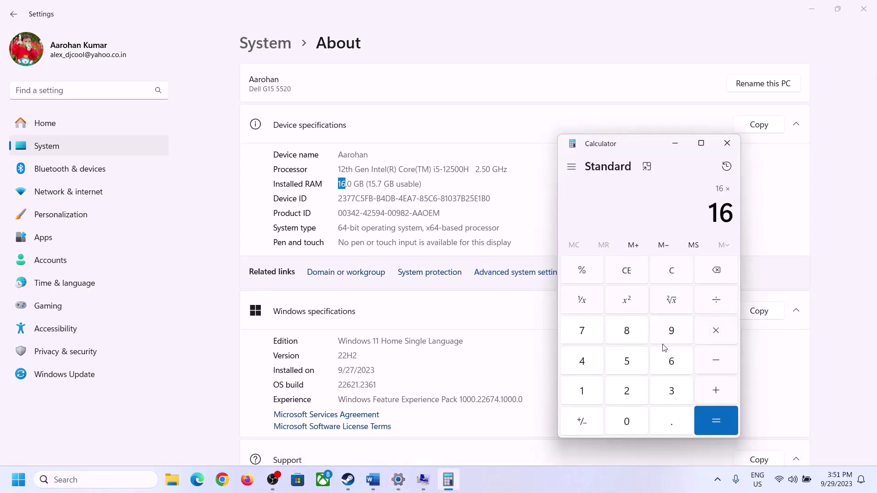
left_click(588, 387)
left_click(623, 417)
left_click(627, 389)
left_click(585, 363)
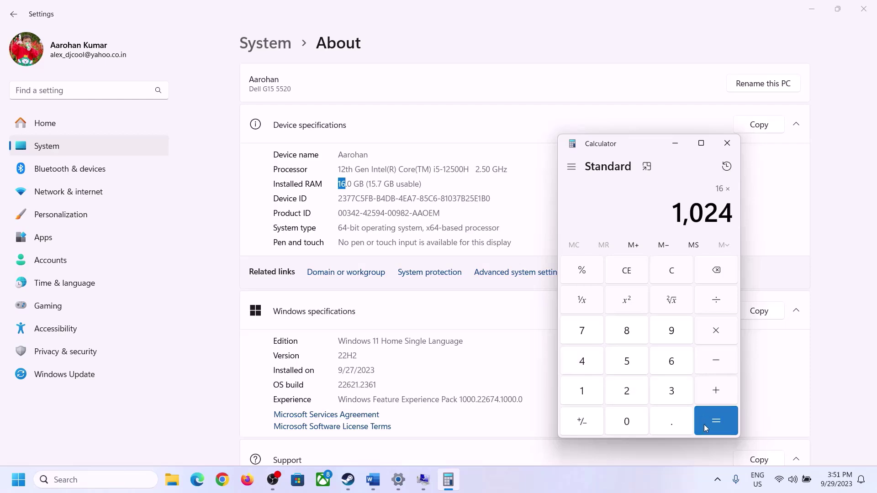
left_click(705, 428)
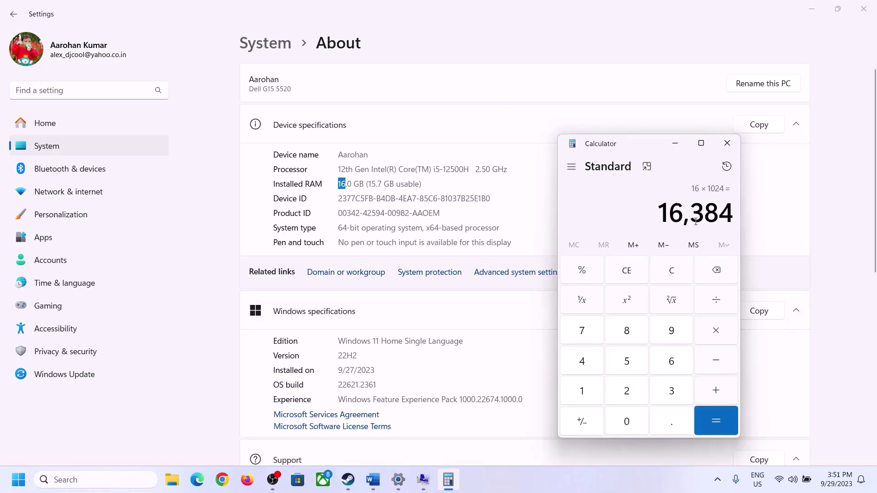
Check the maximum size formula in the Word notes and multiply the RAM size in MB by 3 in Calculator.
left_click(367, 485)
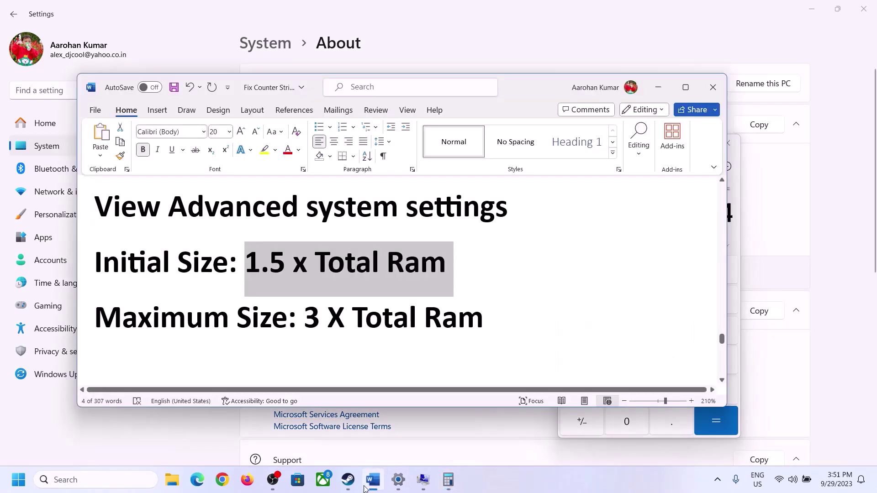
left_click(448, 480)
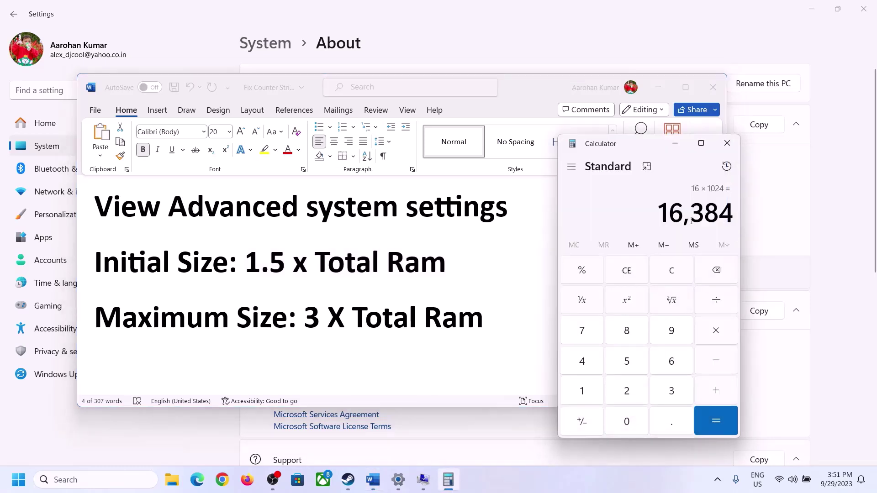
left_click(716, 337)
left_click(660, 394)
left_click(723, 418)
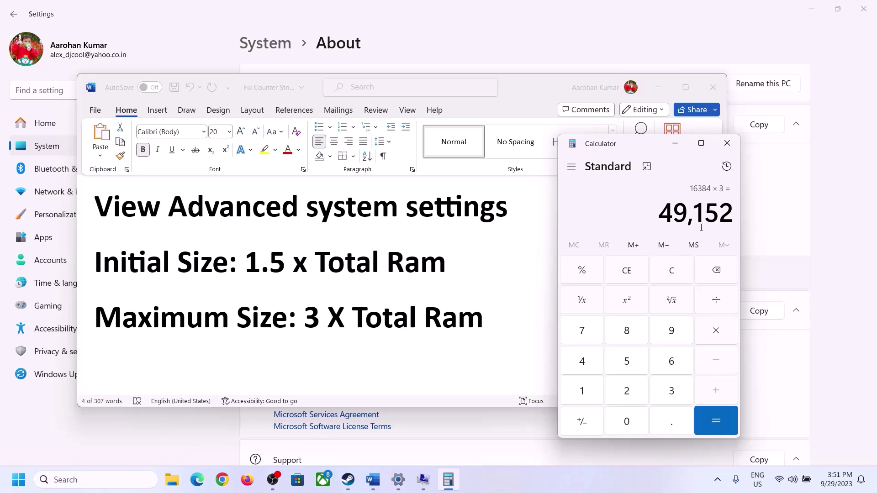
Set the maximum size of drive C's custom paging file to 49152 MB and apply the Virtual Memory settings.
left_click(422, 480)
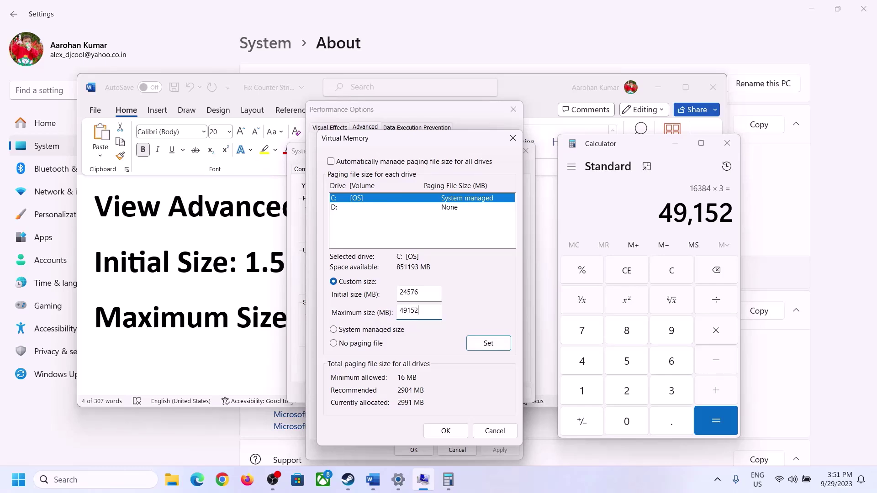
left_click(488, 346)
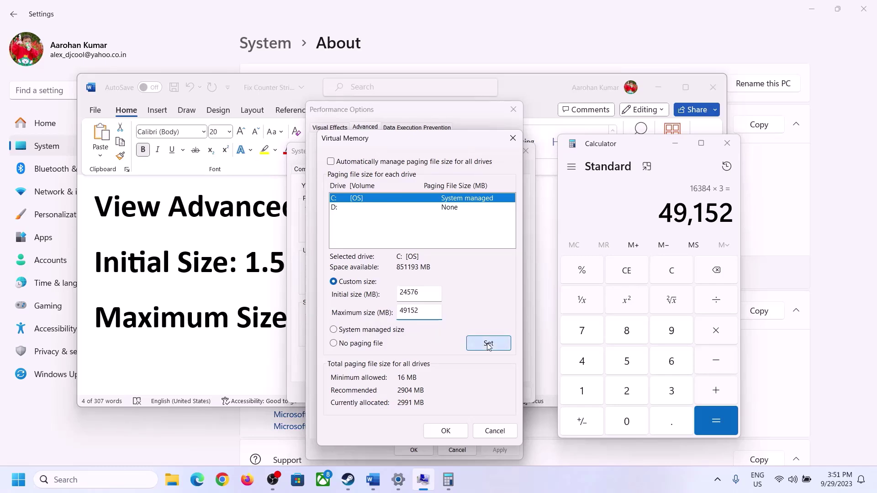
left_click(448, 431)
left_click(544, 282)
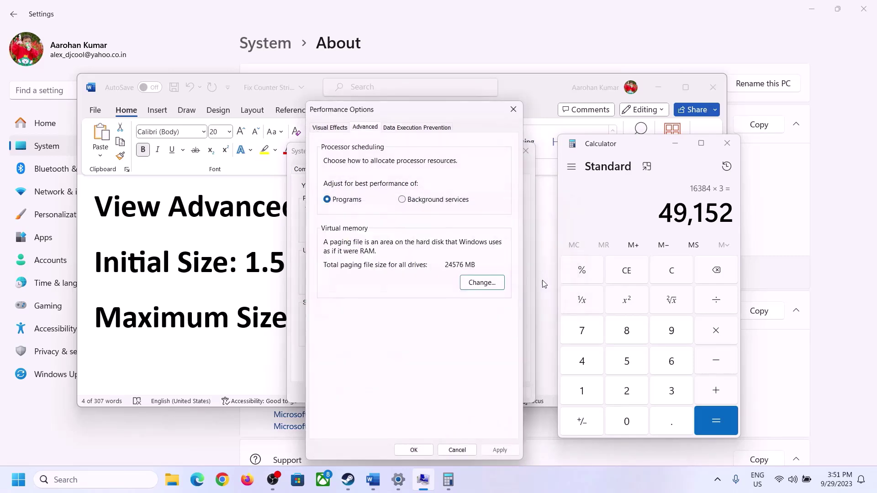
Accept the Performance Options and System Properties dialogs and dismiss the restart prompt without restarting.
left_click(415, 450)
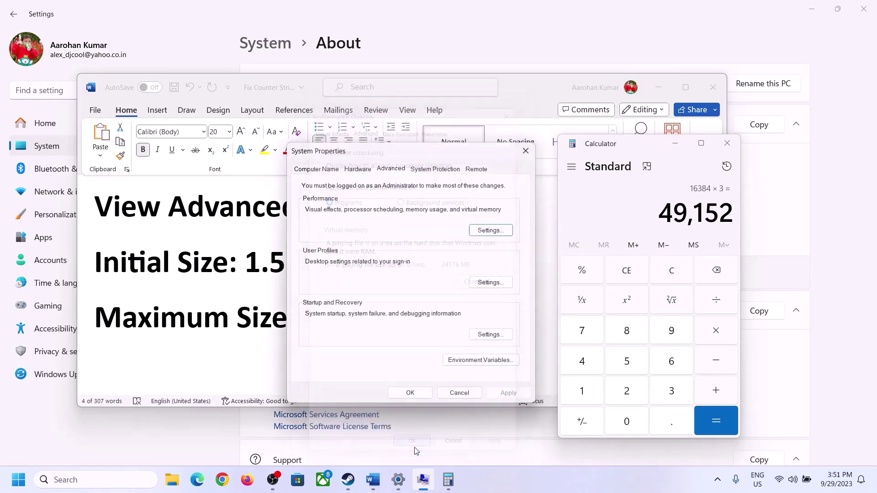
left_click(411, 392)
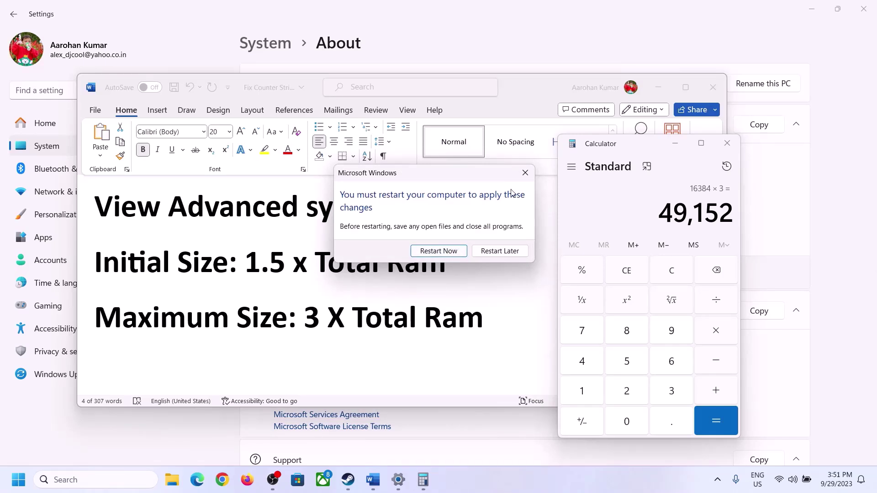
left_click(526, 173)
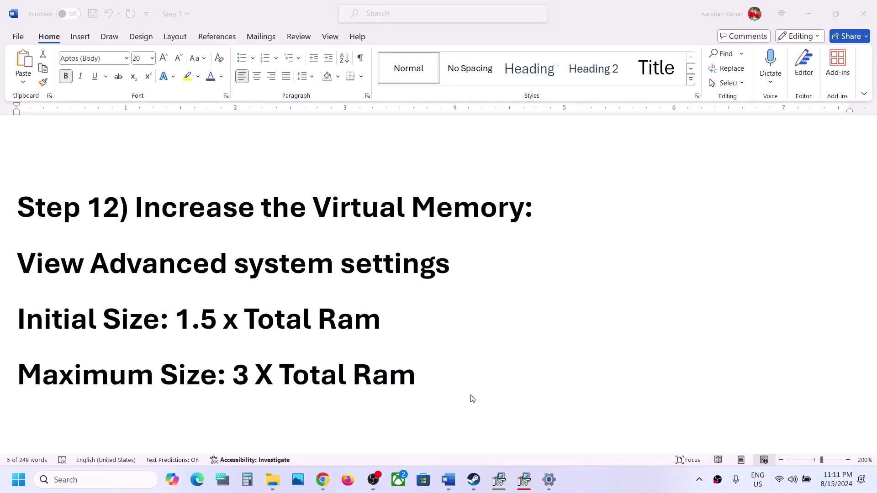
Review Step 13 of the Word notes, highlighting the instructions on unplugging external devices, disconnecting controllers and disabling the overlay.
scroll(472, 398, "down", 4)
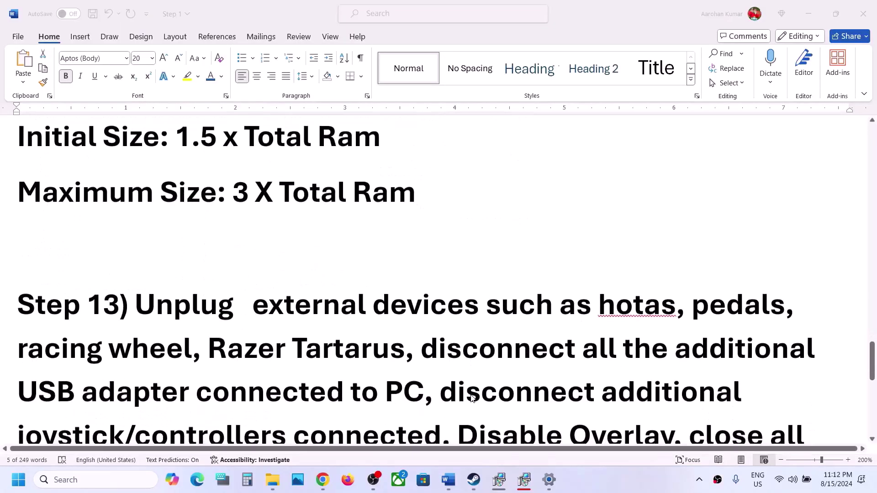
scroll(472, 398, "down", 2)
left_click(138, 208)
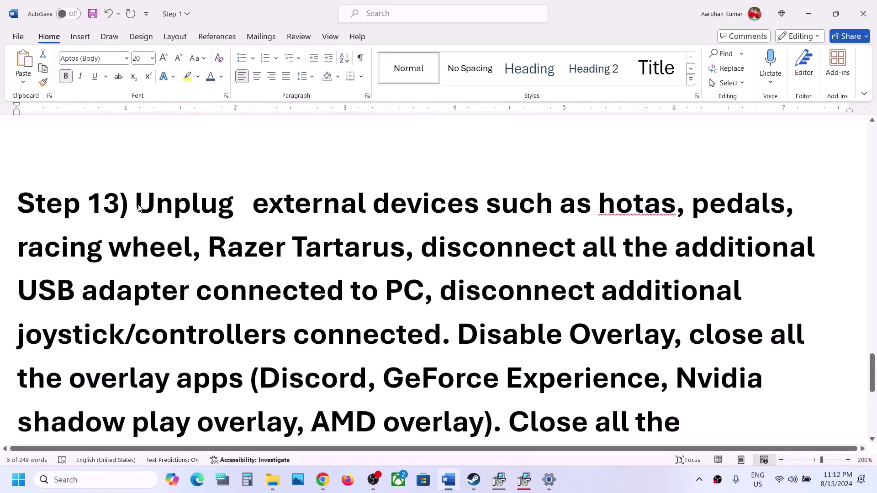
left_click_drag(142, 206, 410, 294)
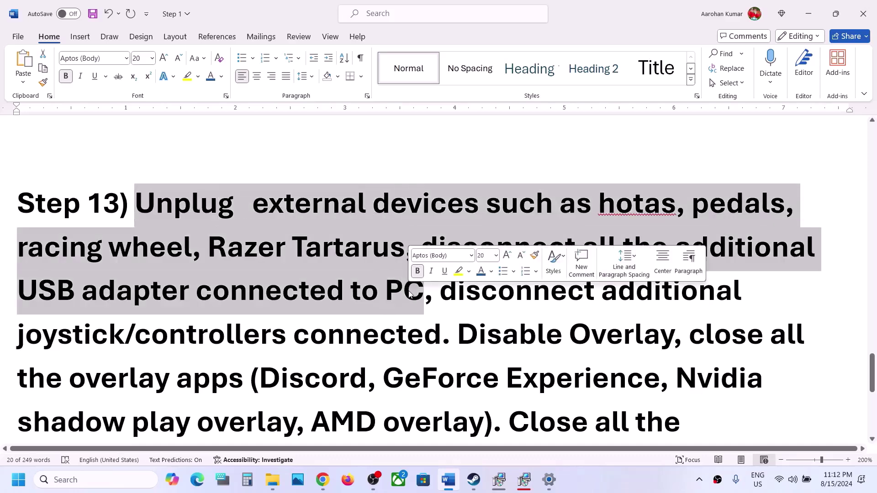
left_click(283, 293)
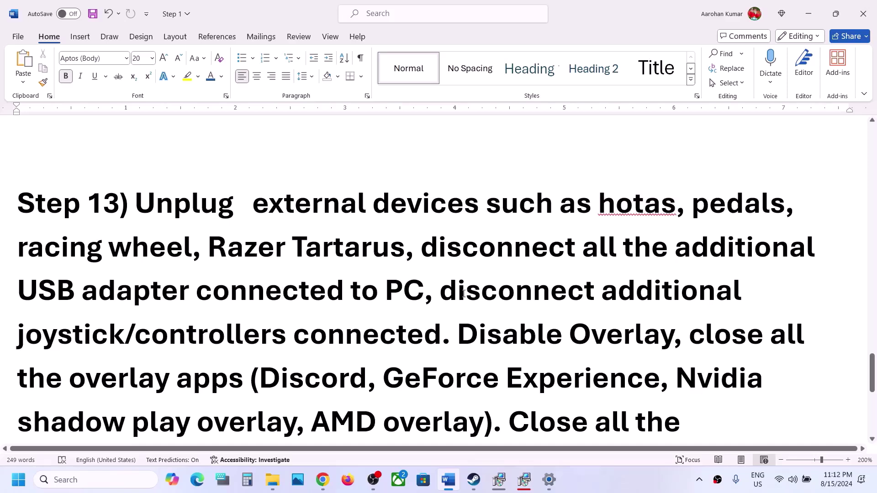
left_click_drag(464, 293, 424, 329)
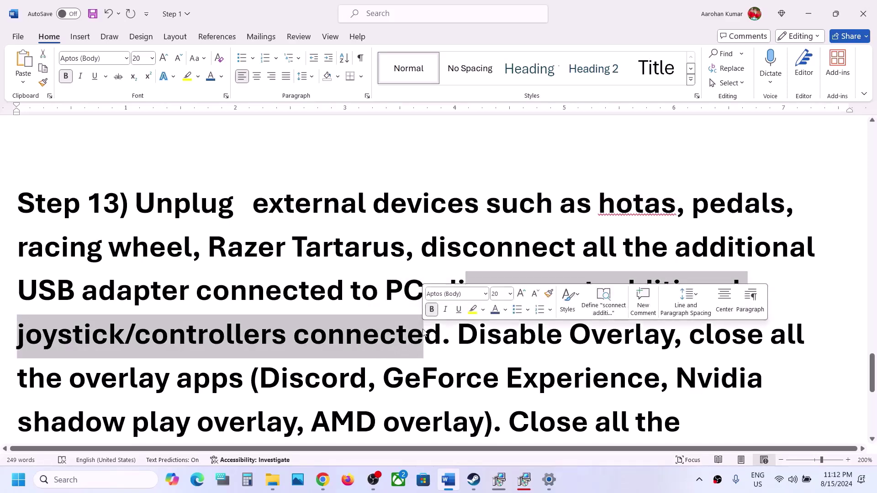
left_click_drag(470, 340, 626, 339)
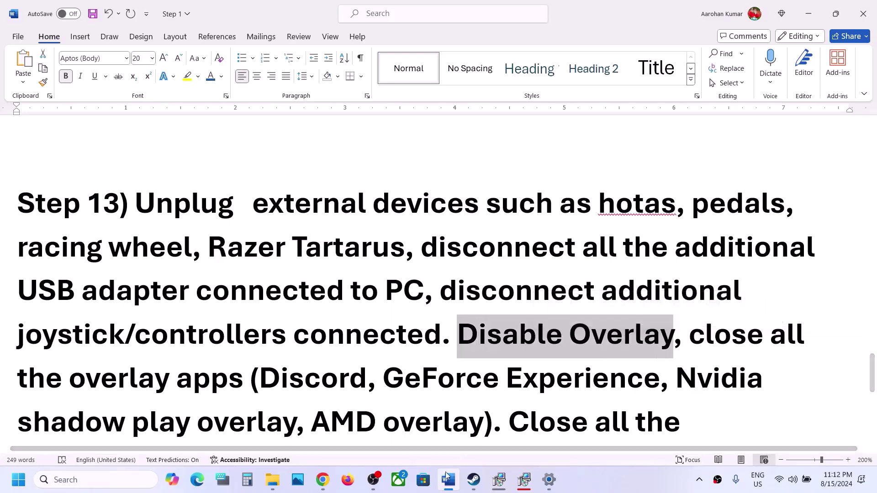
In Steam, turn off the in-game Steam Overlay in the properties of Hunt: Showdown 1896 and close them.
left_click(474, 480)
right_click(139, 264)
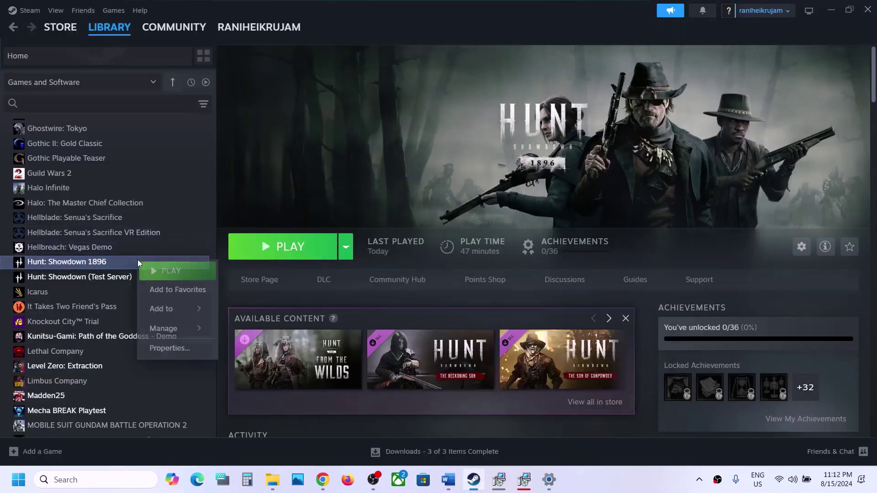
left_click(170, 349)
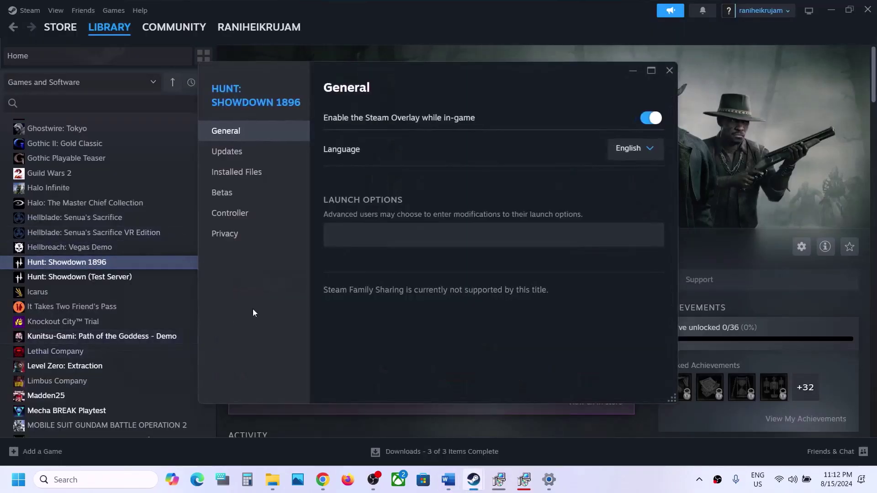
left_click(651, 118)
left_click(669, 71)
Return to the Word notes and highlight GeForce Experience among the overlay apps in Step 13.
left_click(448, 480)
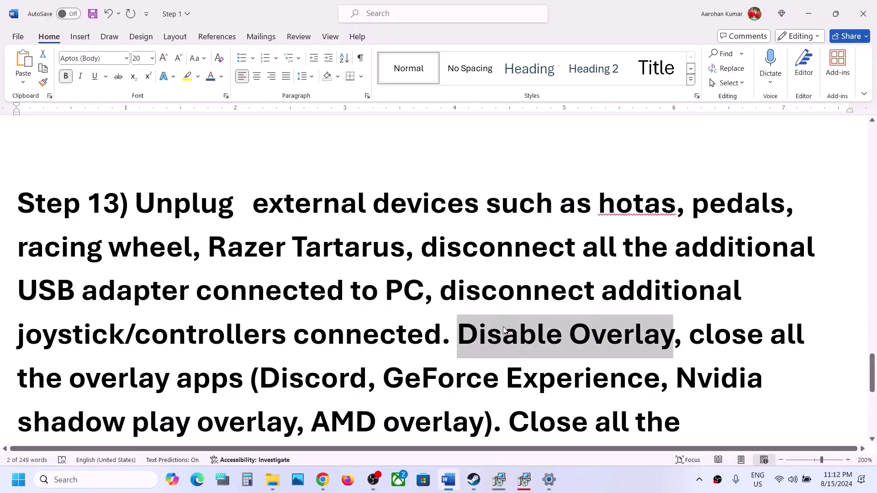
scroll(225, 348, "down", 1)
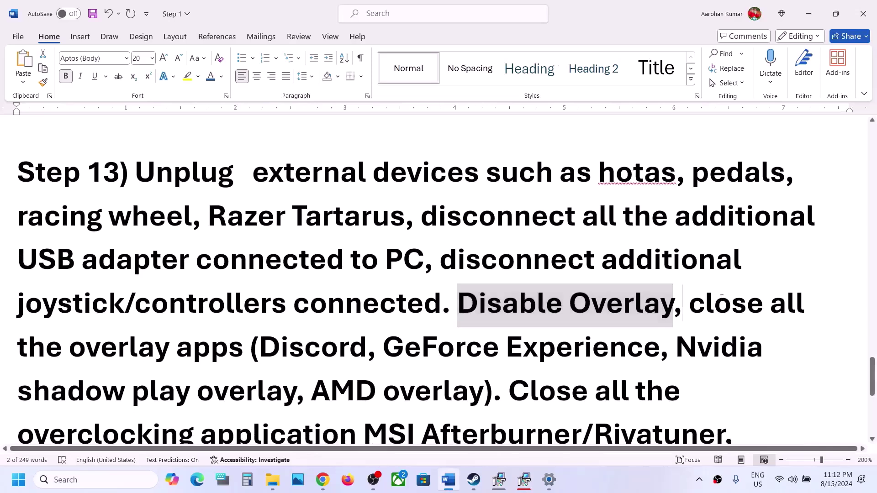
left_click_drag(674, 304, 659, 350)
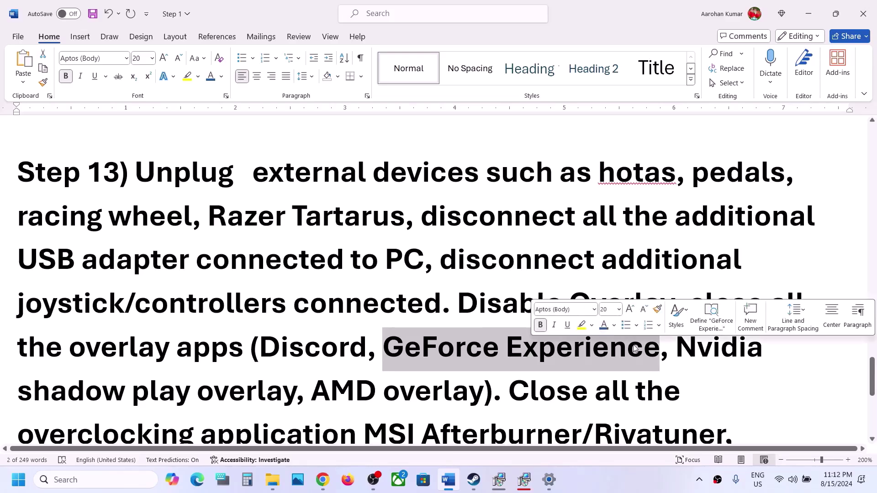
left_click(711, 312)
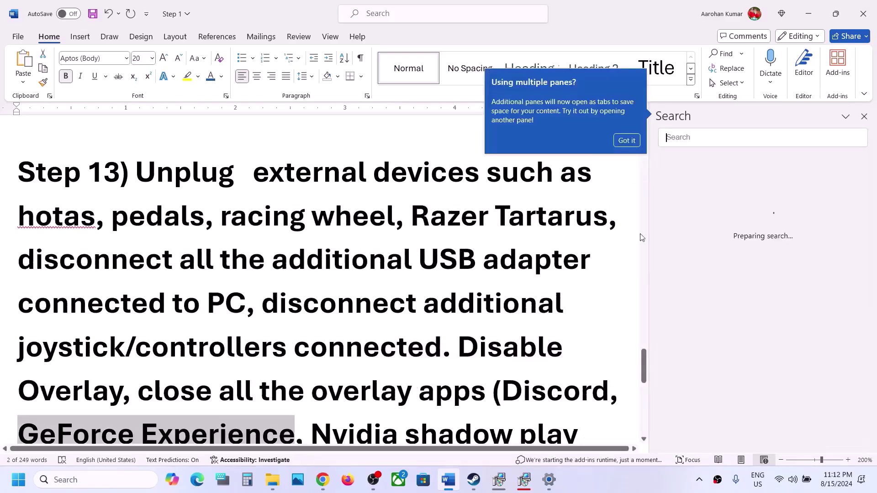
left_click(864, 117)
left_click(864, 117)
Highlight the Step 13 instruction to close all the overlay apps and read on through the rest of the step.
scroll(530, 305, "down", 5)
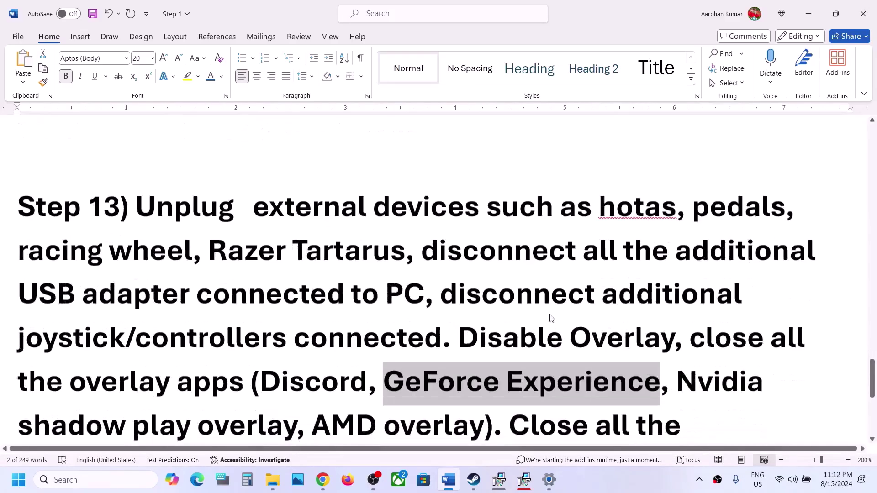
left_click(577, 295)
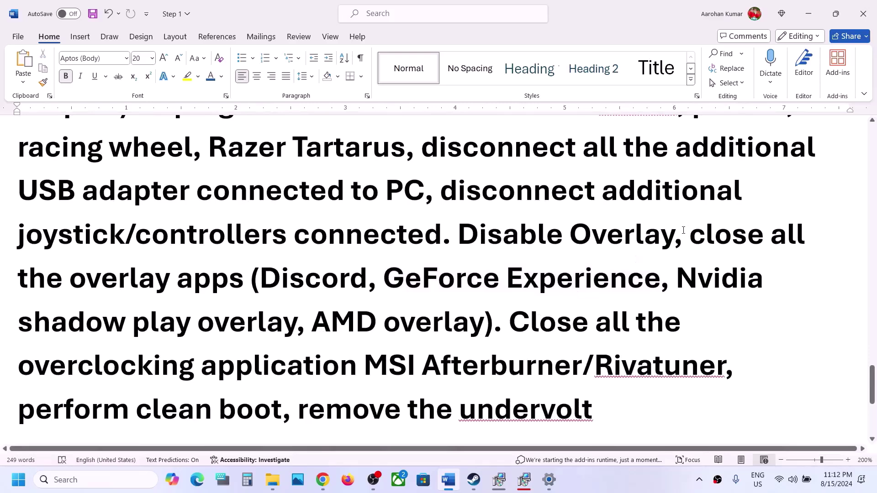
left_click_drag(674, 237, 257, 272)
scroll(537, 230, "down", 2)
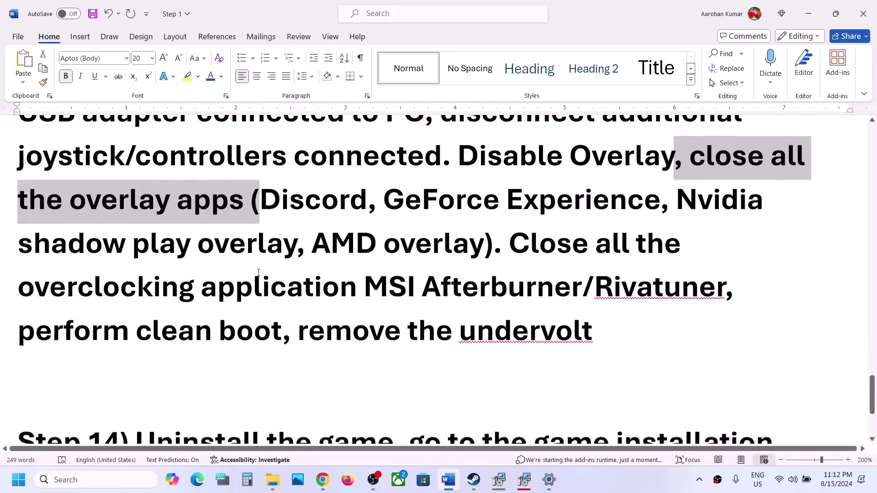